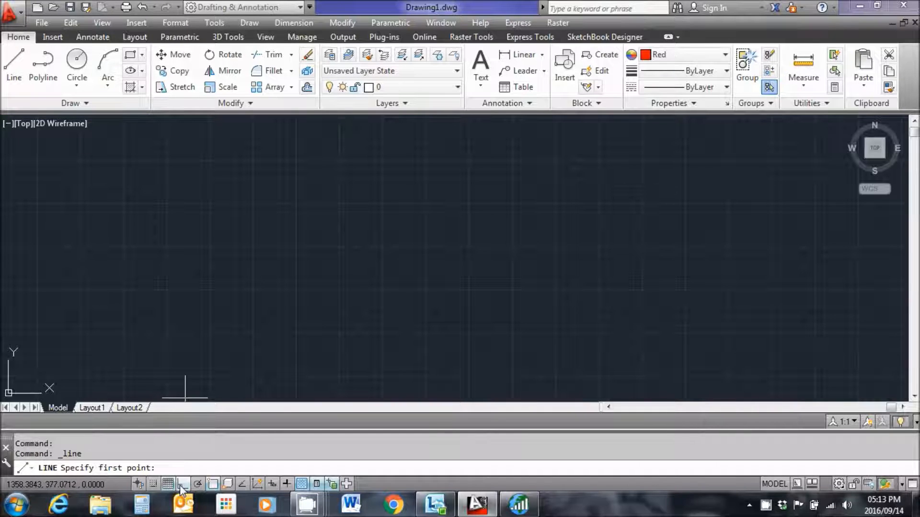
Draw a horizontal red baseline 154 units long with orthogonal mode turned on
left_click(183, 484)
left_click(263, 259)
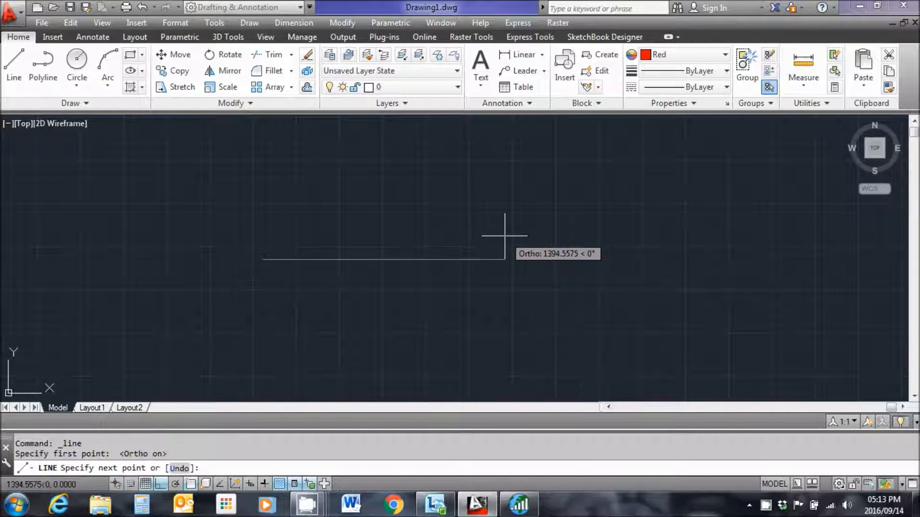
type("154")
key("Return")
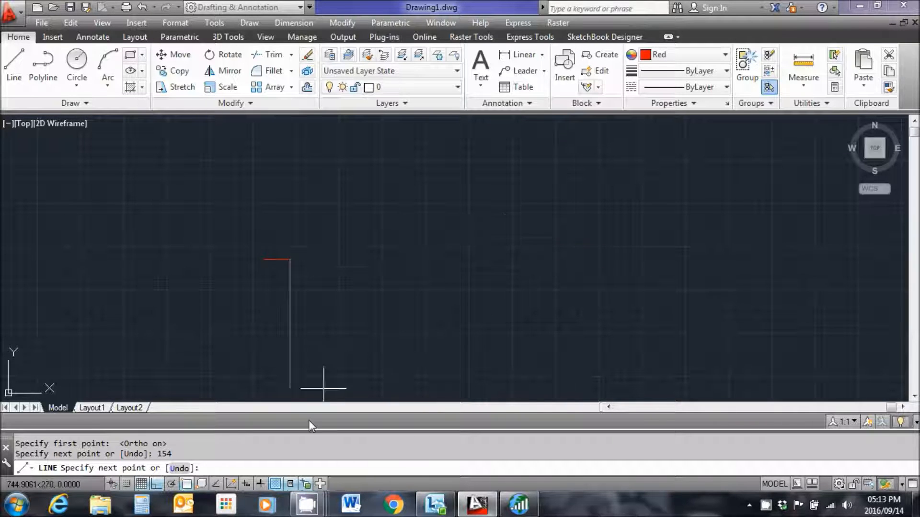
scroll(303, 298, "up", 6)
right_click(269, 221)
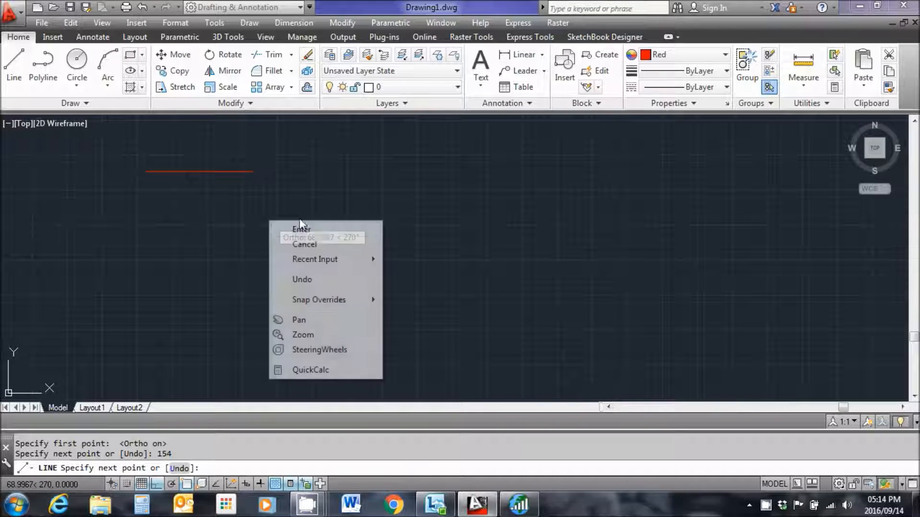
left_click(301, 230)
middle_click_drag(269, 198, 388, 241)
scroll(304, 218, "up", 3)
middle_click_drag(304, 217, 328, 257)
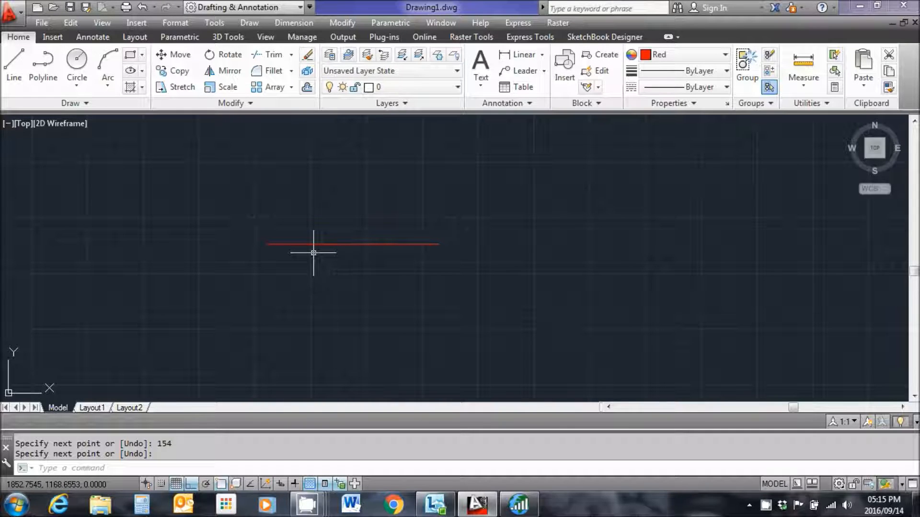
Draw a vertical line 50 units up from the baseline's left end
left_click(7, 67)
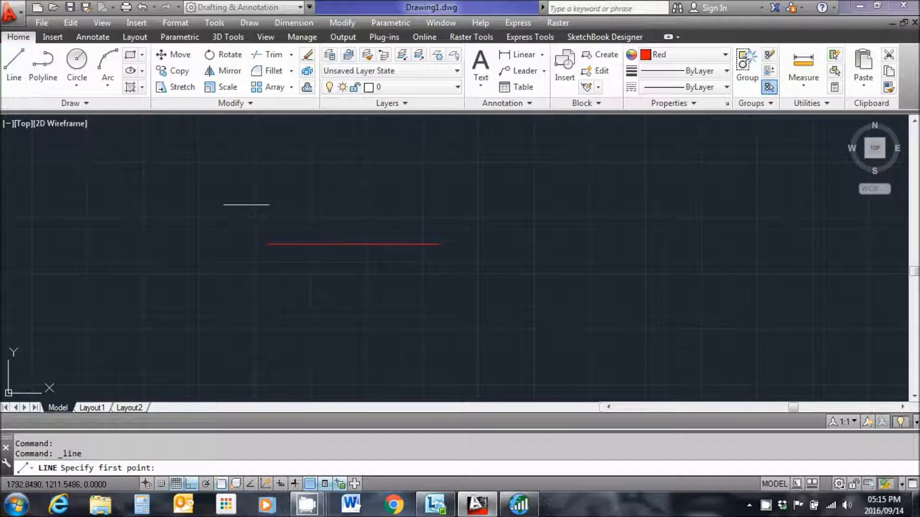
left_click(267, 243)
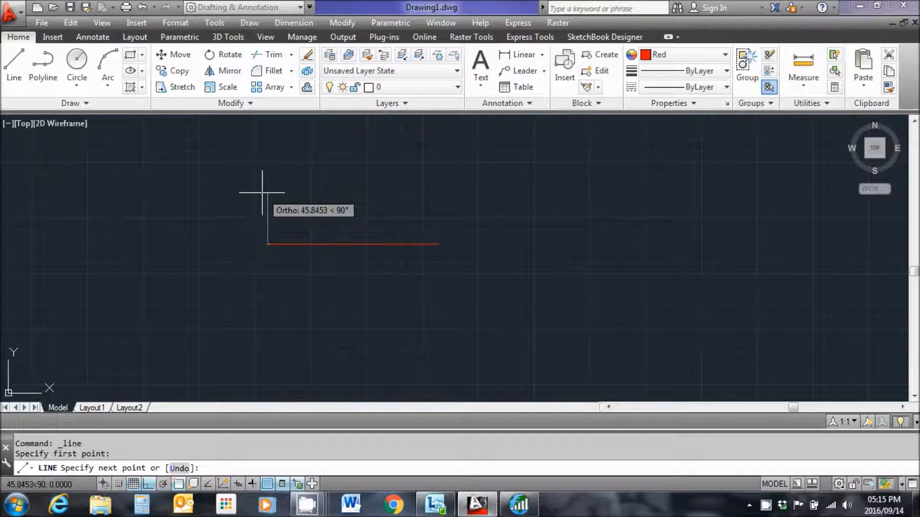
type("50")
key("Return")
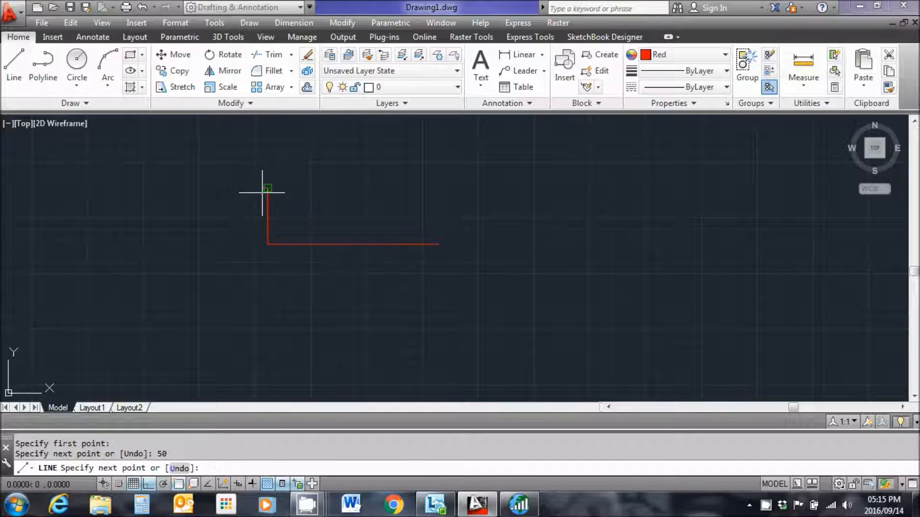
right_click(304, 174)
left_click(329, 182)
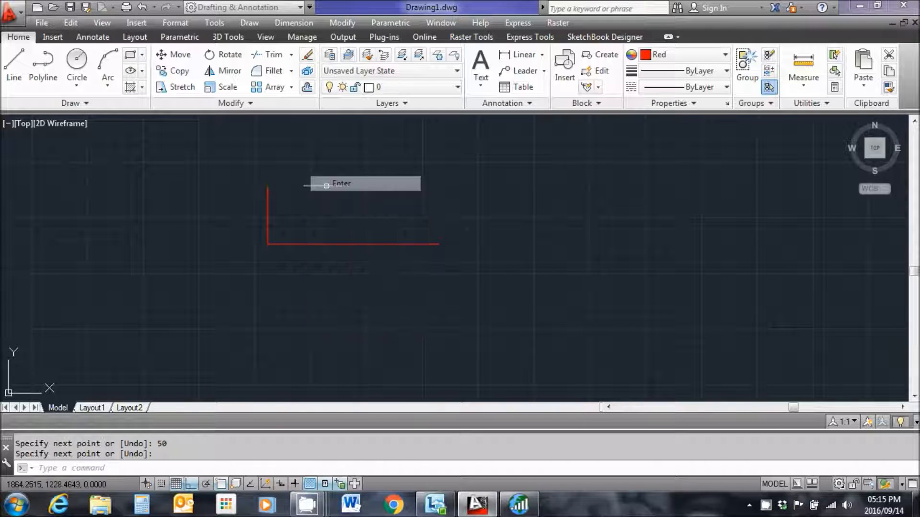
middle_click_drag(279, 228, 312, 206)
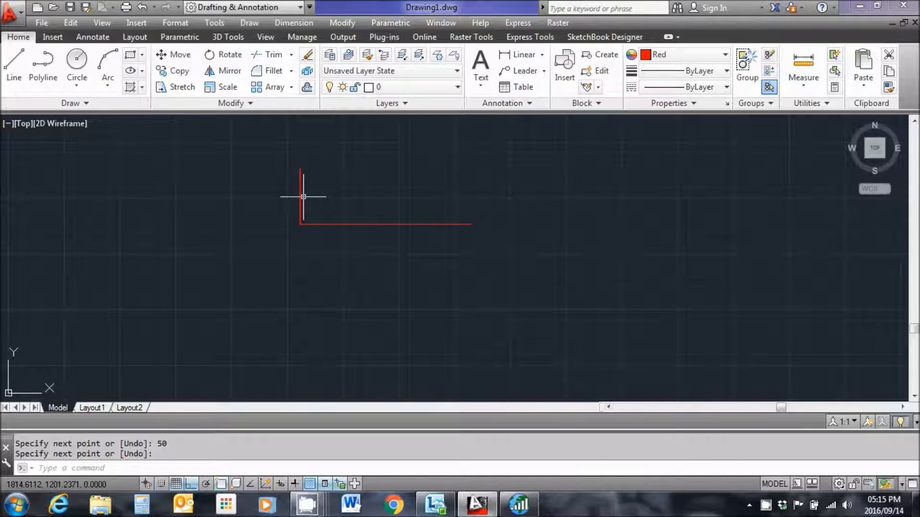
key("Escape")
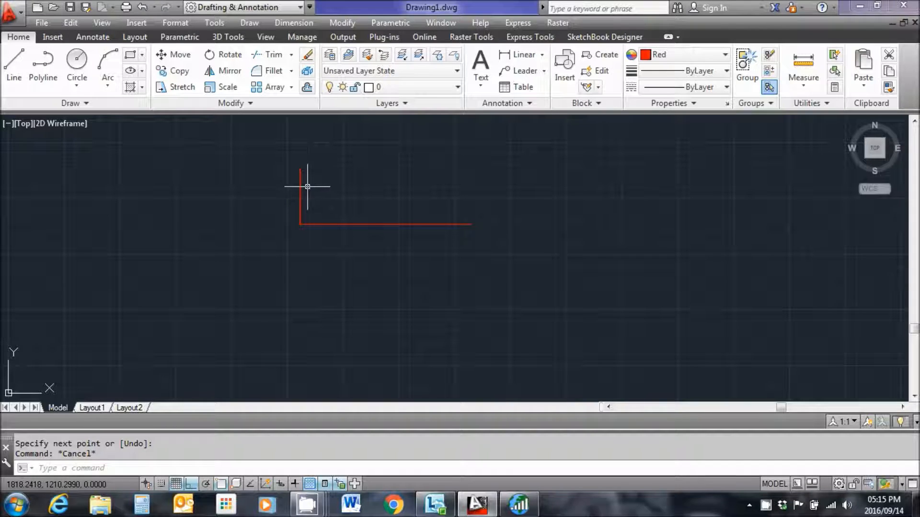
Offset the vertical line 50 units to the right along the baseline
type("o")
key("Return")
type("50")
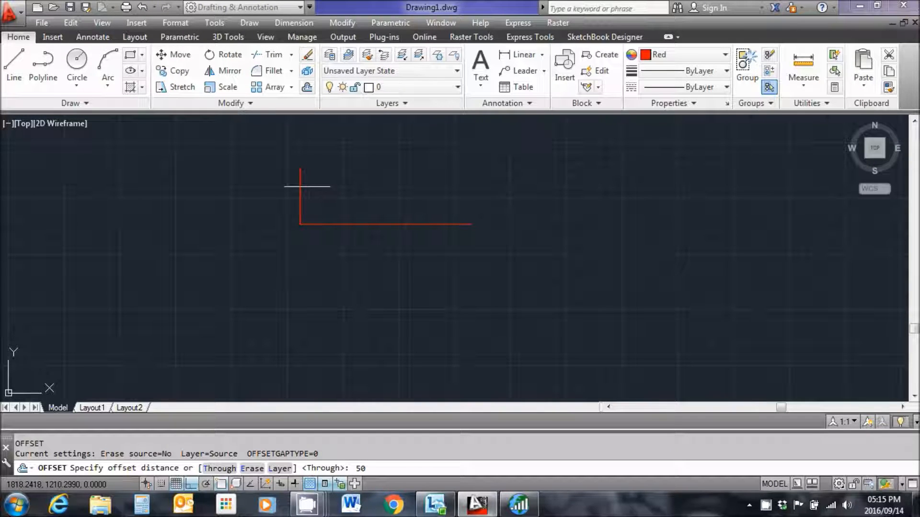
key("Return")
left_click(301, 186)
left_click(378, 181)
right_click(379, 181)
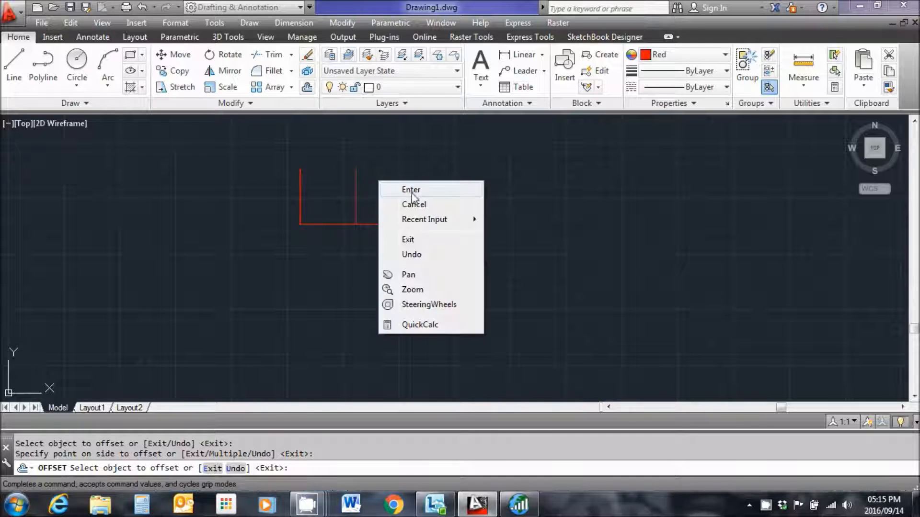
left_click(403, 187)
Offset the second vertical line 51 units to the right
type("o")
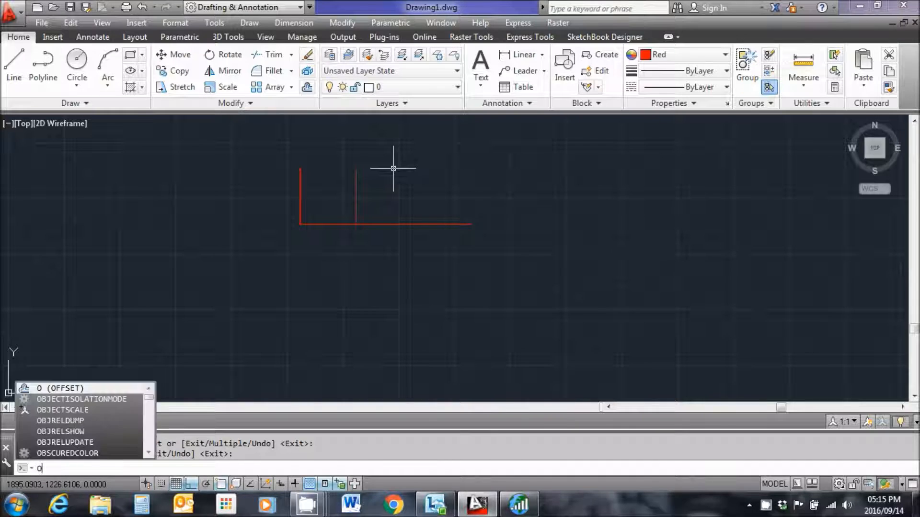
key("Return")
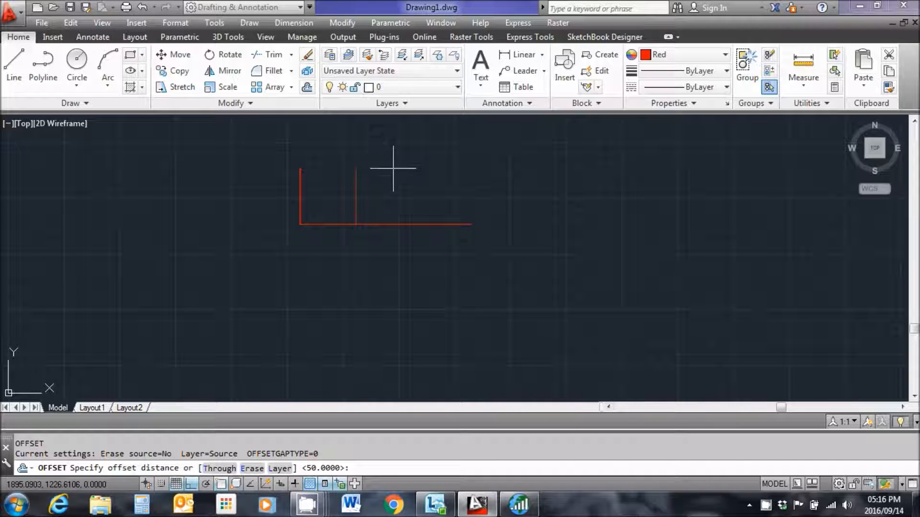
type("51")
key("Return")
left_click(356, 189)
left_click(440, 171)
right_click(452, 171)
left_click(483, 177)
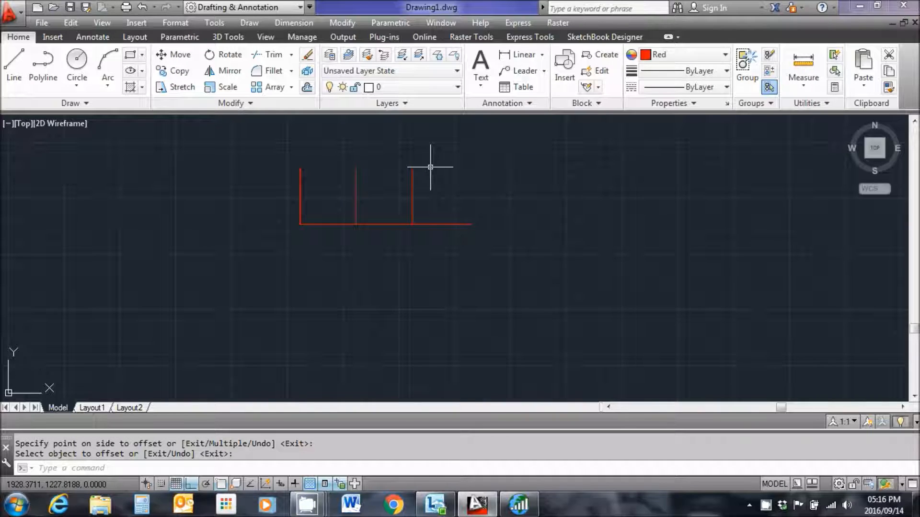
Offset the third vertical line 53 units to the right, to the baseline's right end
type("o")
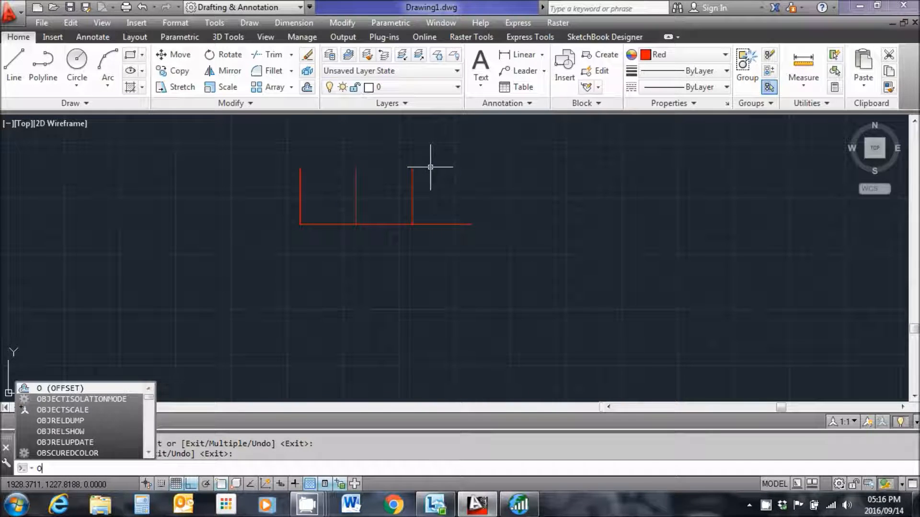
key("Return")
type("53")
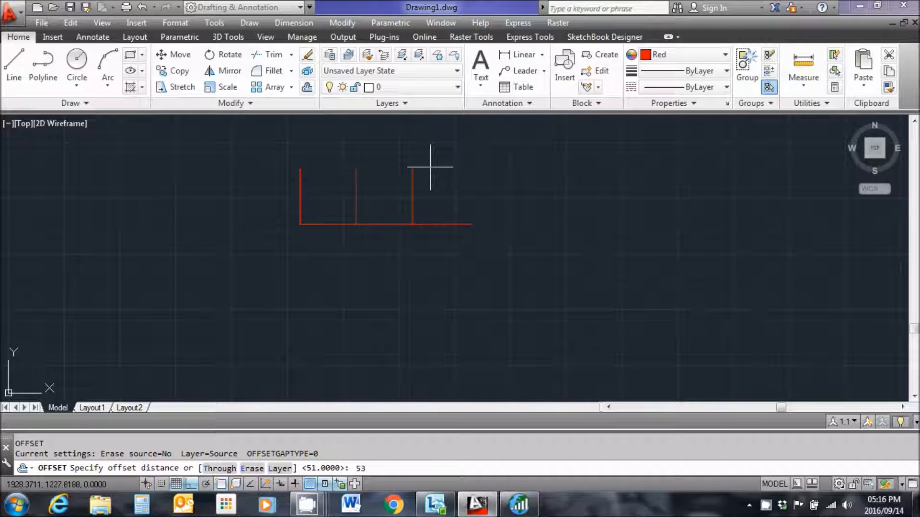
key("Return")
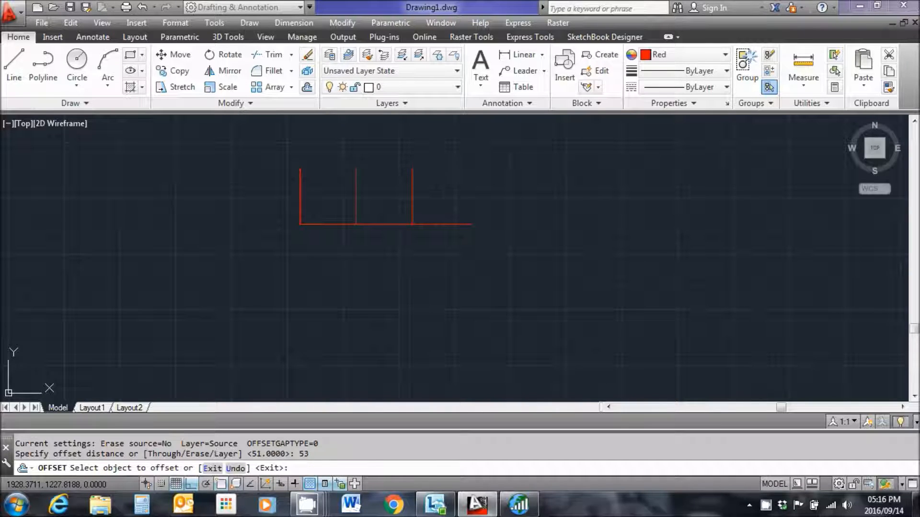
left_click(412, 187)
left_click(470, 189)
scroll(468, 228, "up", 8)
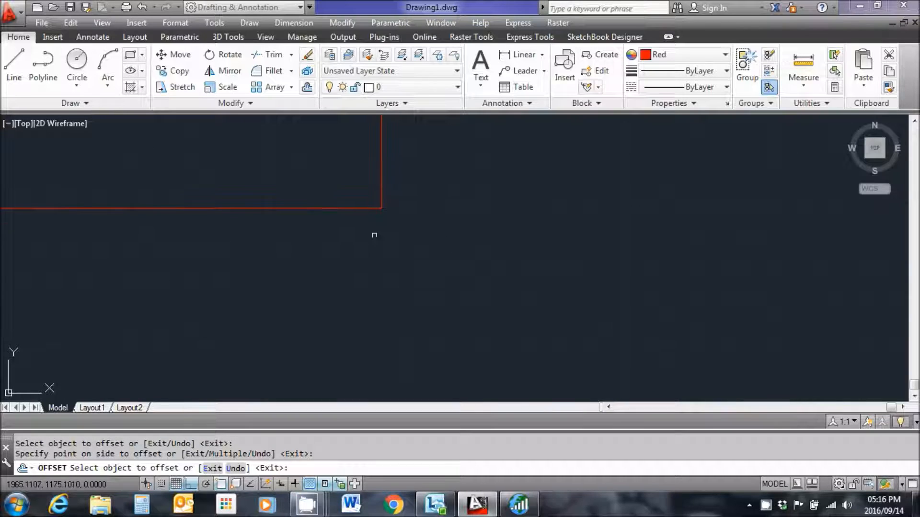
right_click(406, 167)
left_click(434, 176)
scroll(463, 182, "down", 4)
scroll(463, 183, "down", 9)
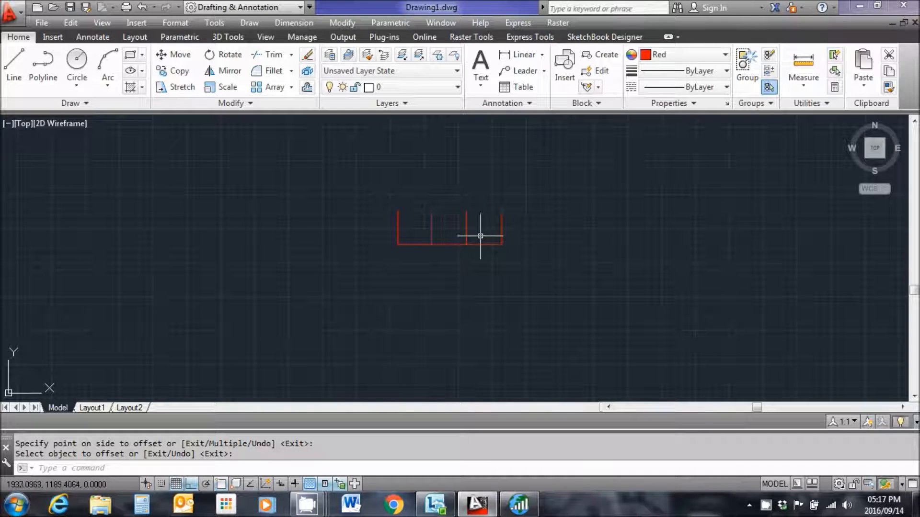
Set the current colour to Yellow and draw a 50-unit line over the leftmost vertical, from the baseline to its upper end
scroll(478, 236, "up", 4)
middle_click_drag(468, 245, 535, 245)
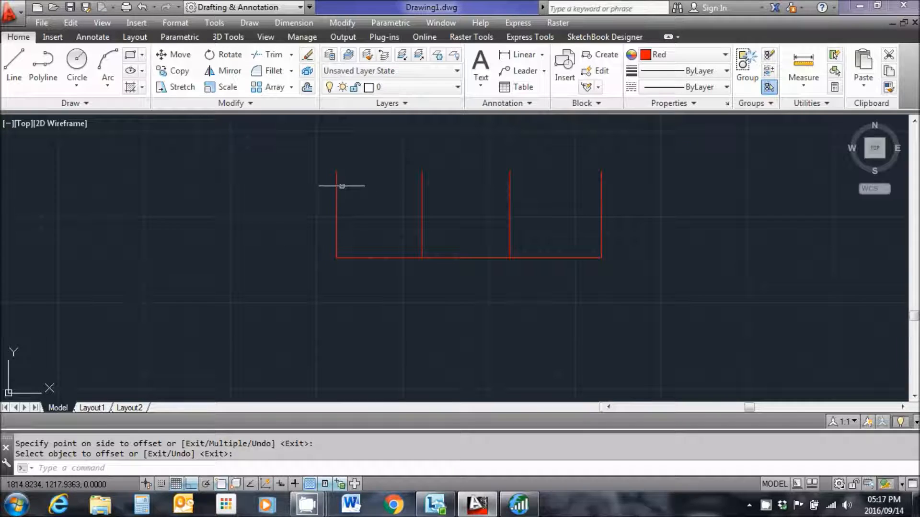
left_click(726, 55)
left_click(666, 121)
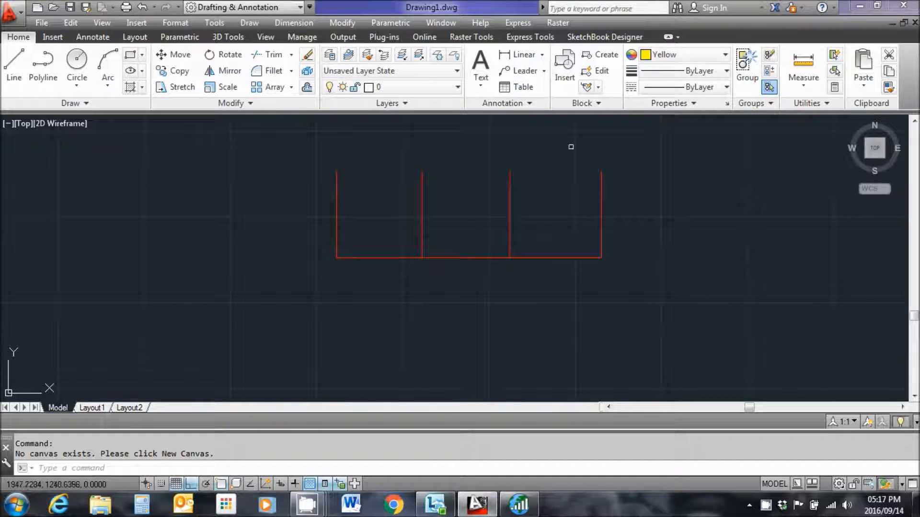
left_click(13, 65)
left_click(336, 258)
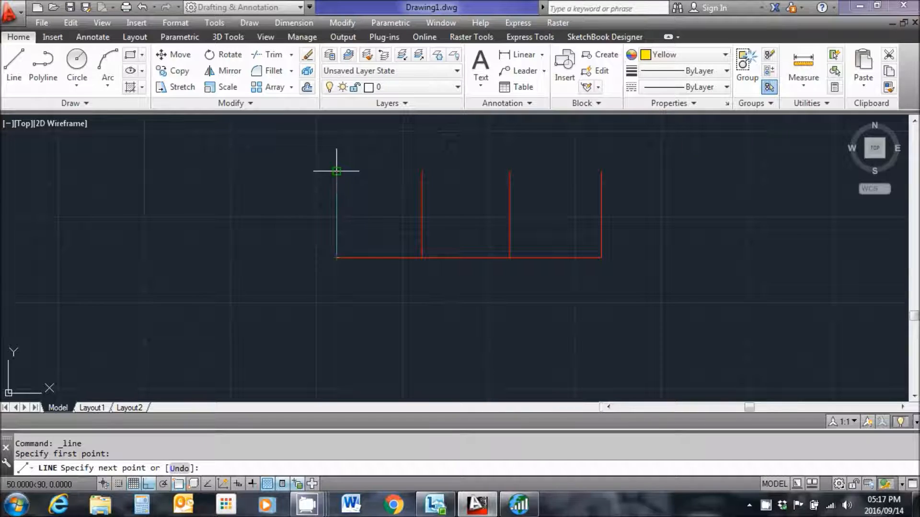
left_click(336, 171)
right_click(337, 177)
left_click(357, 185)
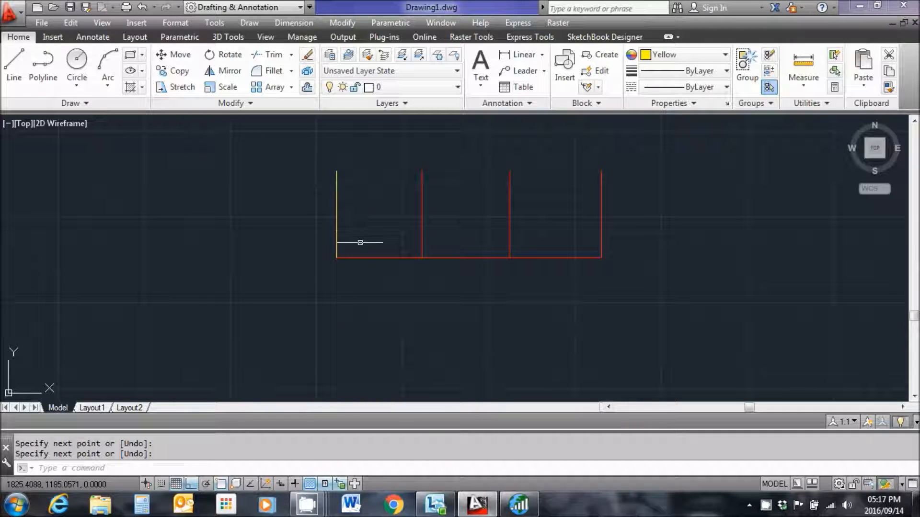
Place a multiline text box just right of the rightmost vertical line, slightly above the baseline
left_click(480, 86)
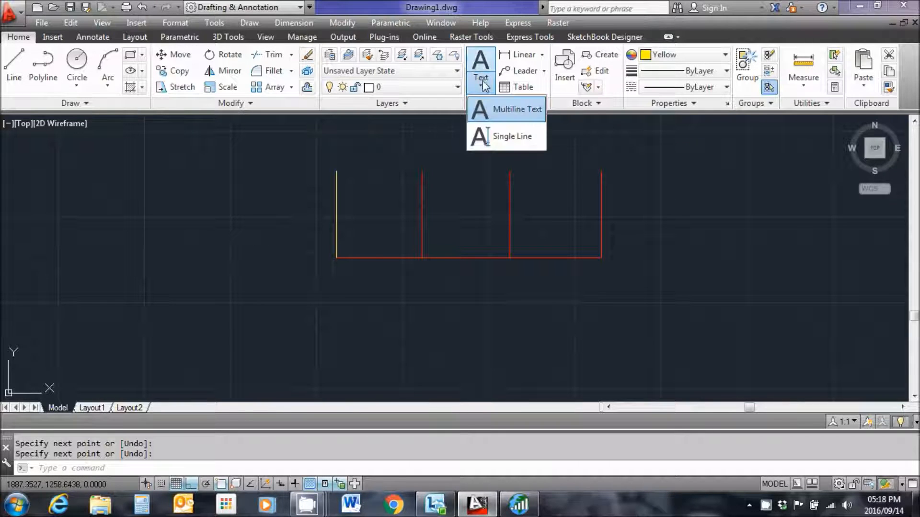
left_click(511, 111)
scroll(611, 250, "up", 4)
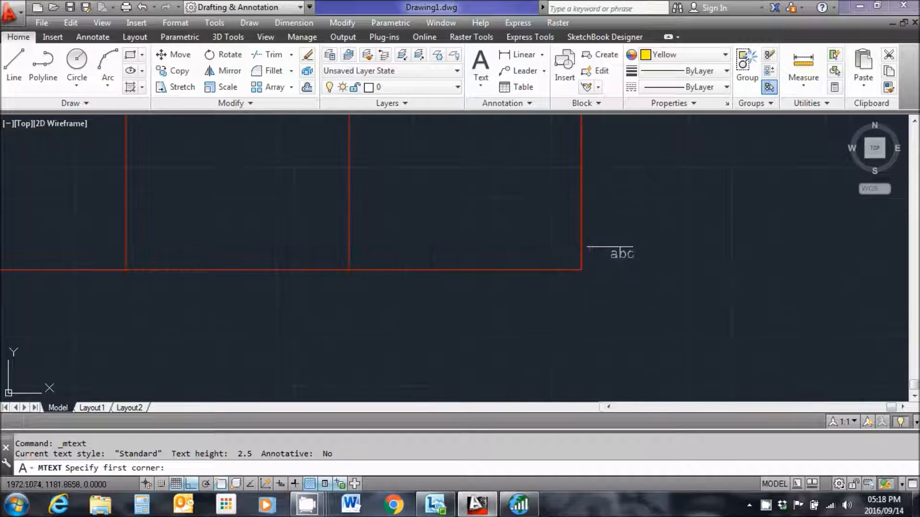
left_click(592, 238)
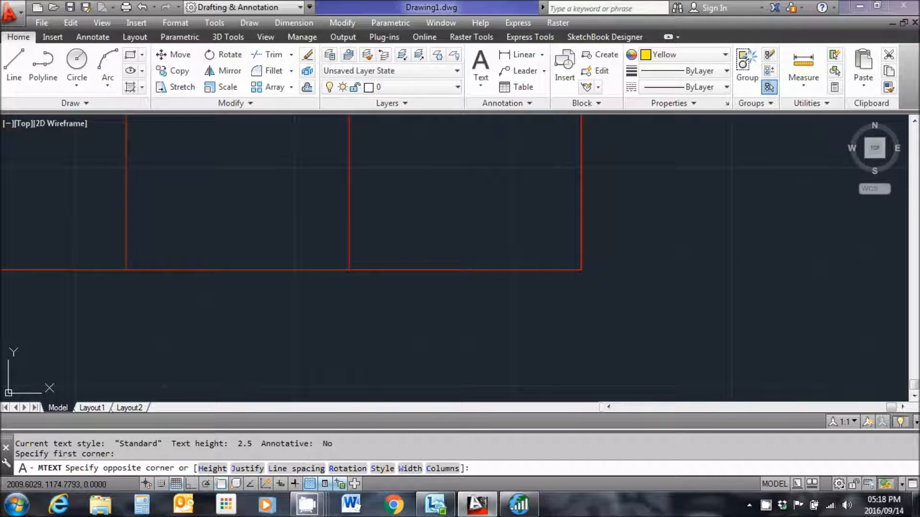
left_click(775, 258)
left_click(139, 72)
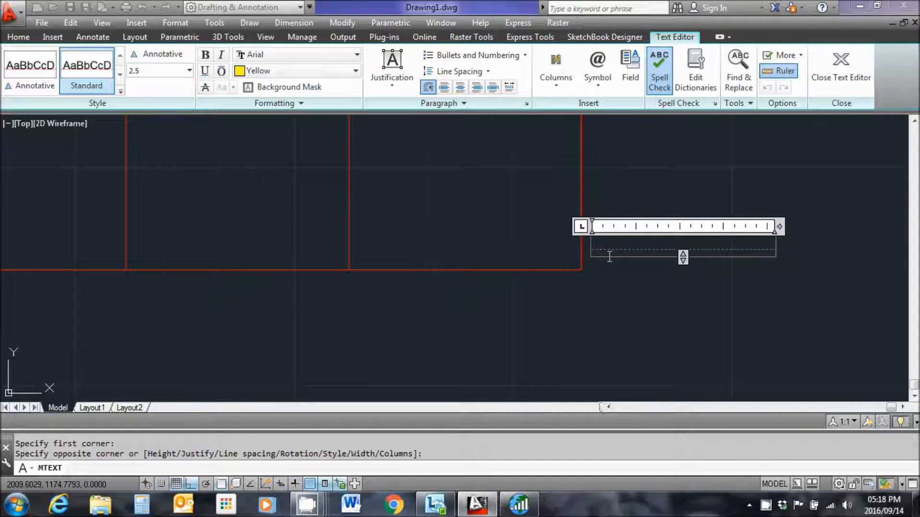
Enter the label text "DATUM 80m" in the text box and finish editing
type("dau")
key("BackSpace")
key("BackSpace")
key("BackSpace")
type("A")
key("BackSpace")
type("SATU")
key("BackSpace")
key("BackSpace")
key("BackSpace")
key("BackSpace")
type("DATUM")
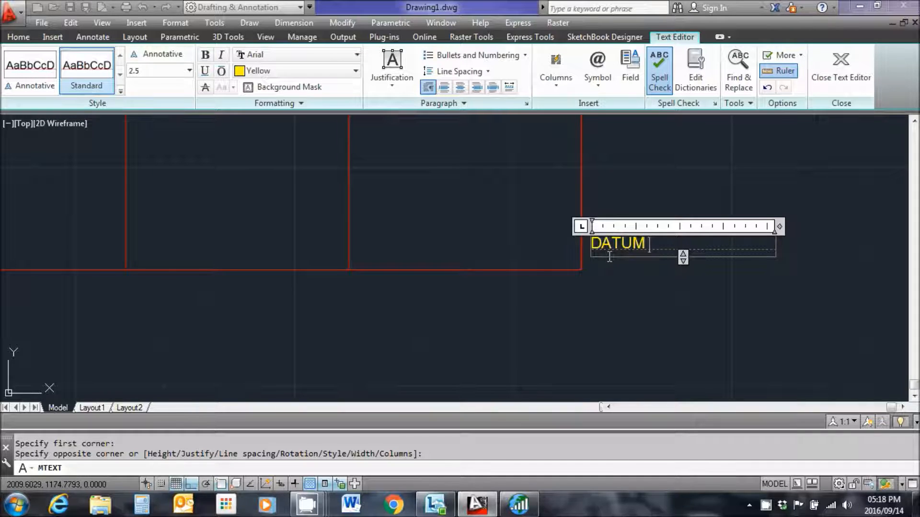
type(" 80m")
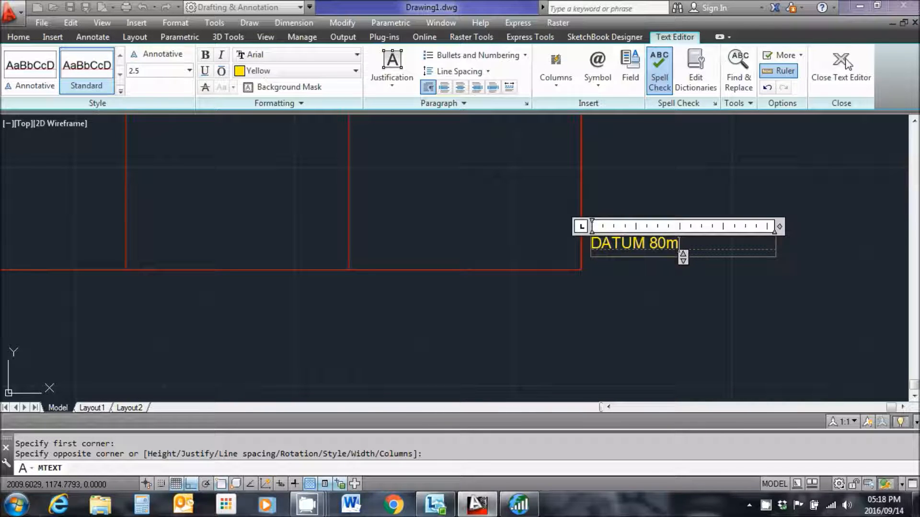
left_click(824, 61)
scroll(683, 219, "down", 2)
mouse_move(681, 218)
middle_mouse_down()
mouse_move(726, 333)
mouse_move(726, 290)
middle_mouse_up()
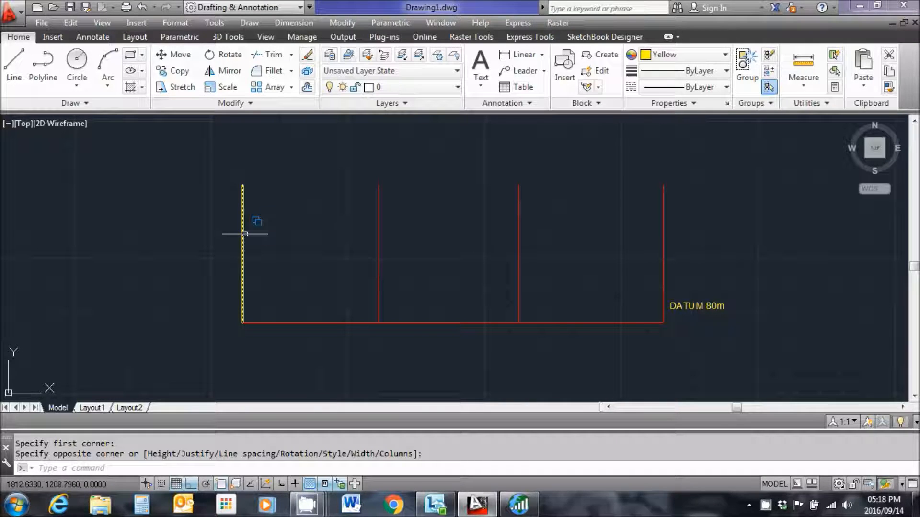
Draw a yellow line 36.25 units straight up from the foot of the second vertical line
left_click(17, 65)
left_click(379, 322)
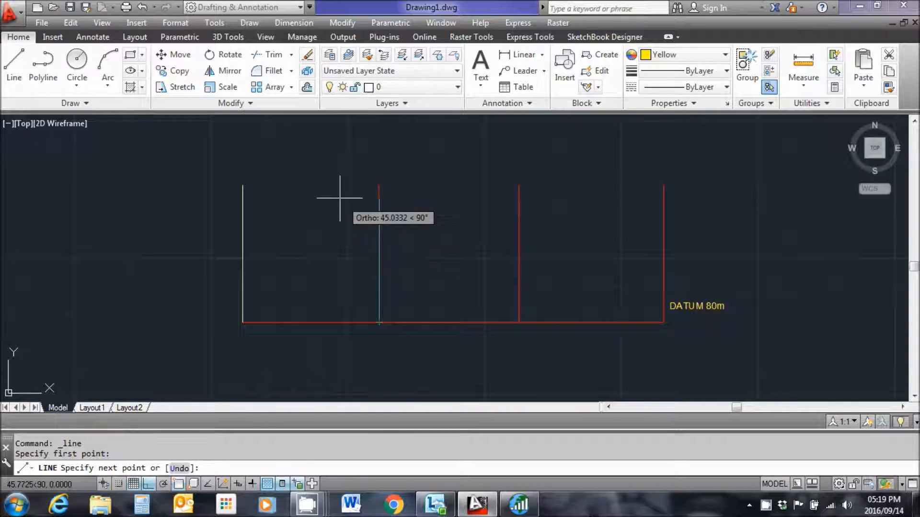
type("36")
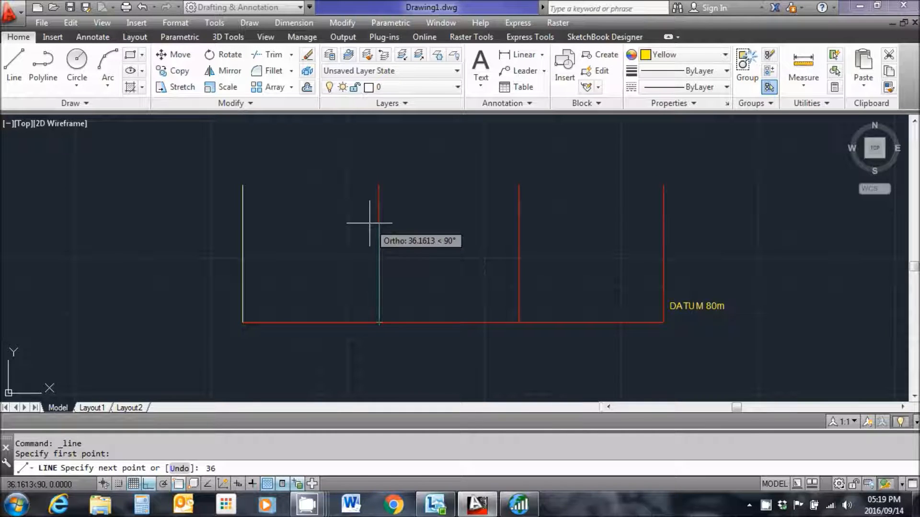
type(".25")
key("Return")
right_click(375, 220)
left_click(403, 231)
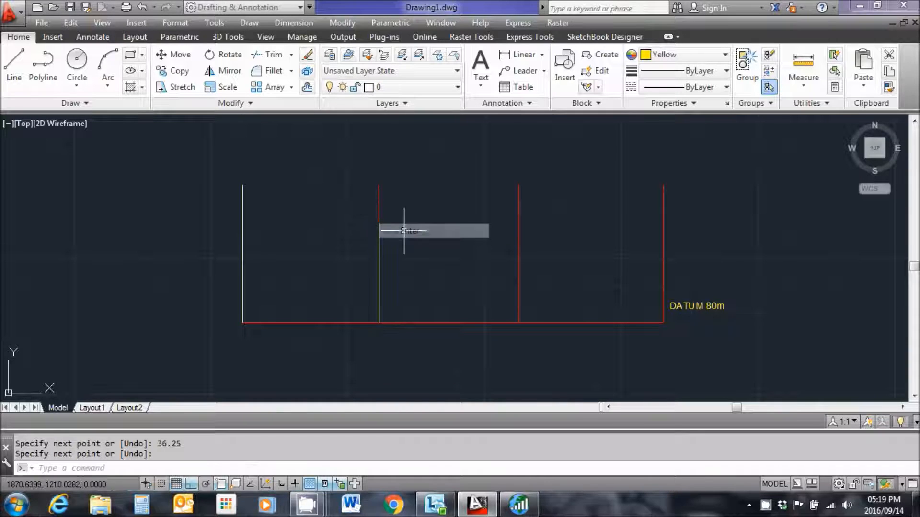
Draw a yellow line 12 units straight up from the foot of the third vertical line
right_click(450, 206)
left_click(475, 214)
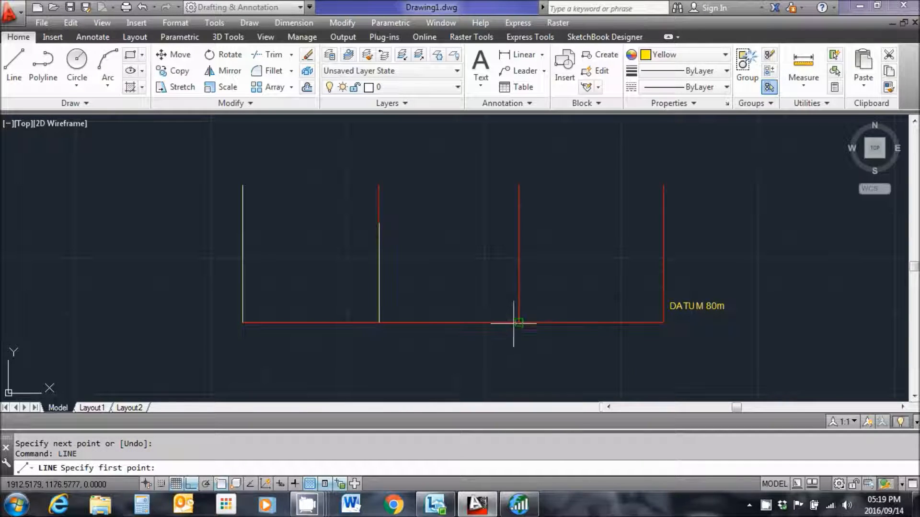
left_click(519, 323)
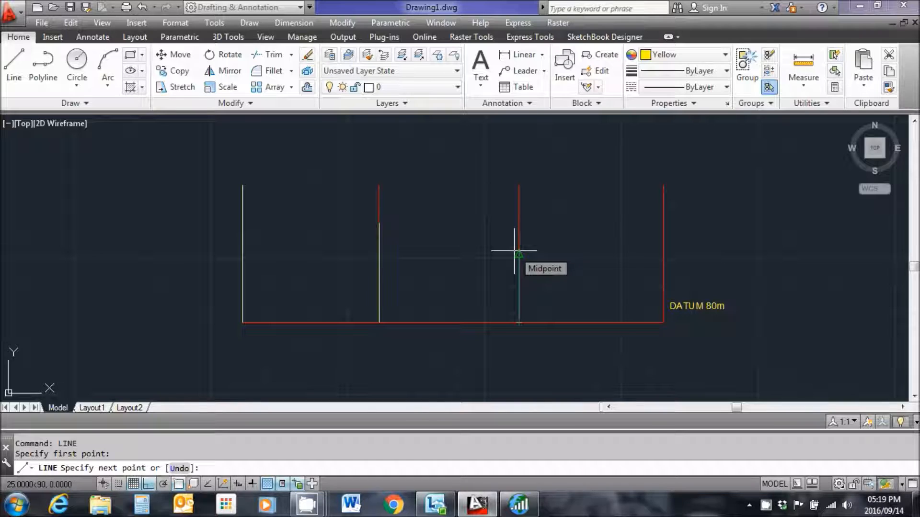
type("12")
key("Return")
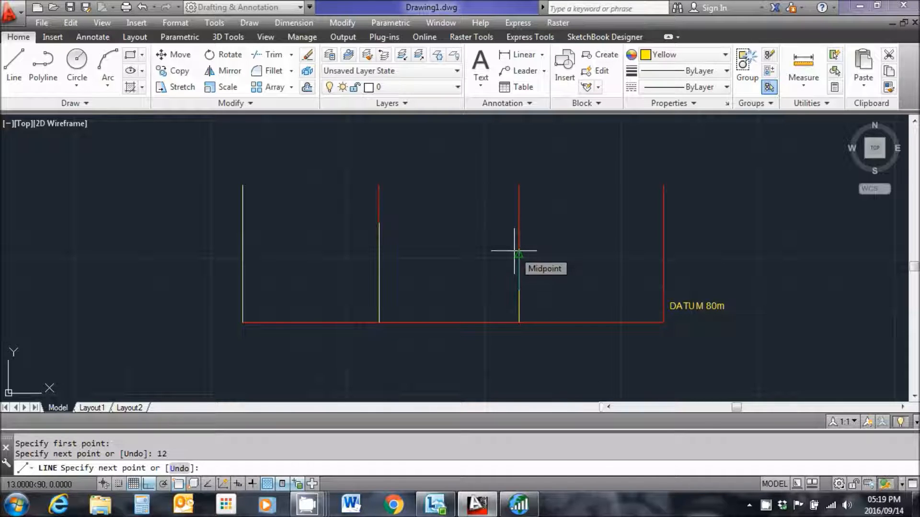
right_click(586, 258)
left_click(615, 265)
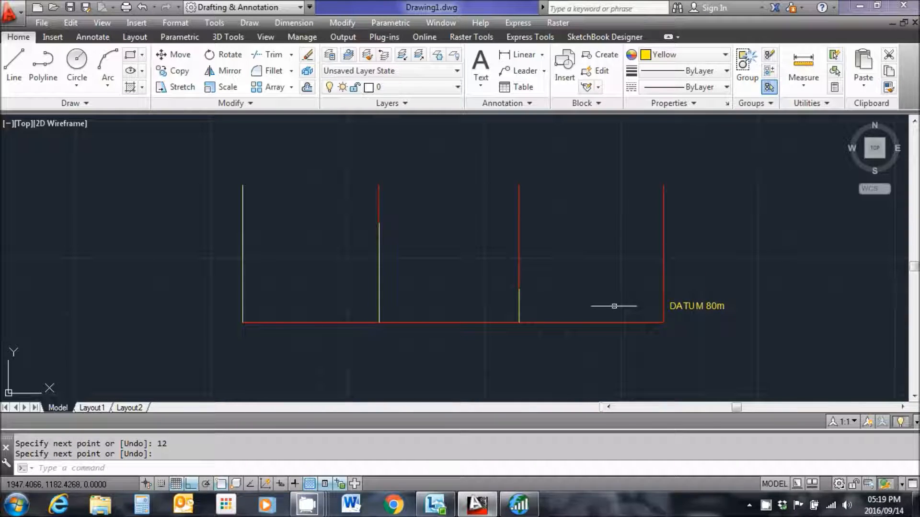
Draw a yellow line 18 units straight up from the foot of the rightmost vertical line
middle_click_drag(614, 306, 530, 290)
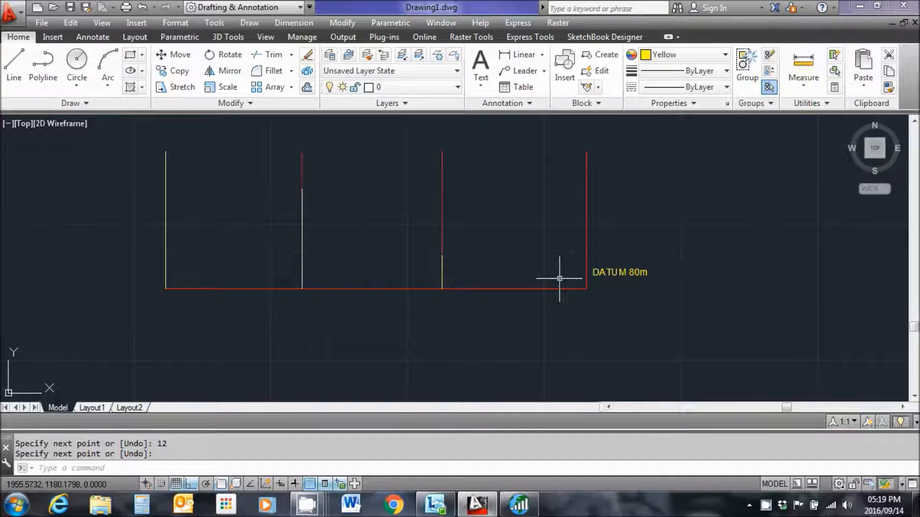
left_click(13, 63)
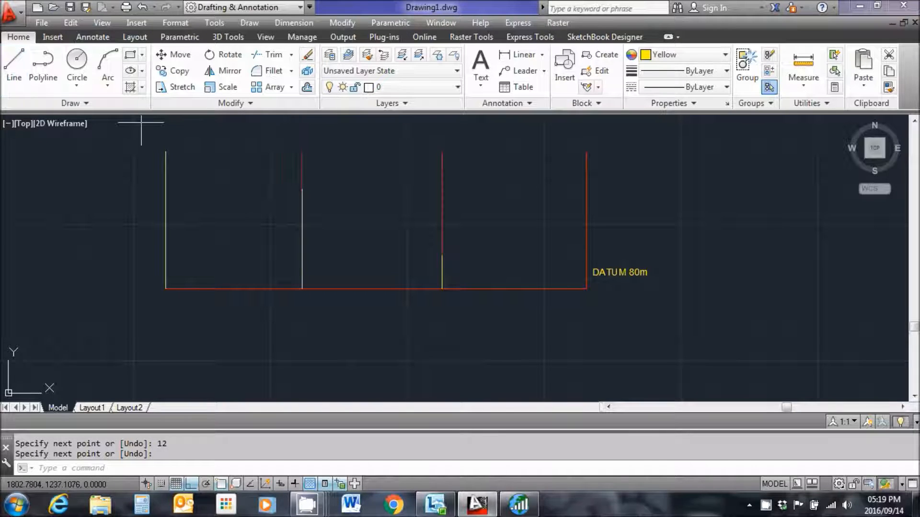
left_click(587, 288)
type("1")
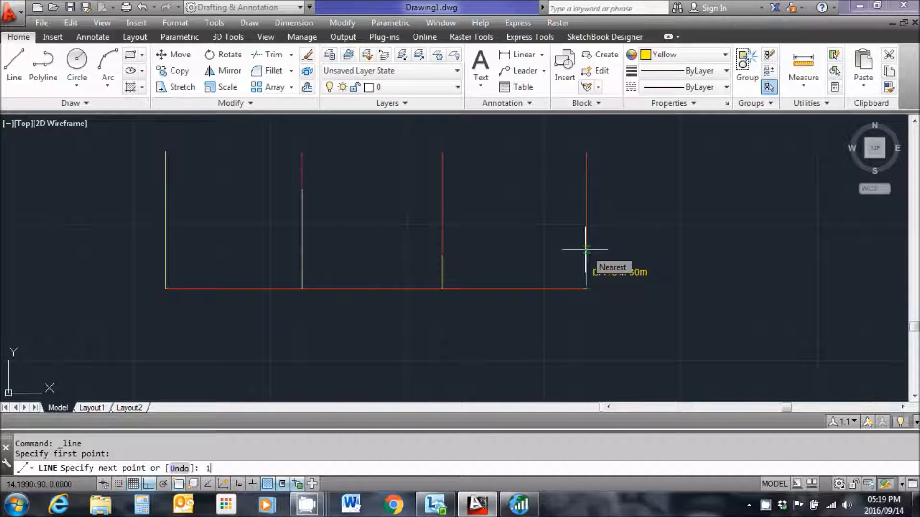
type("8")
key("Return")
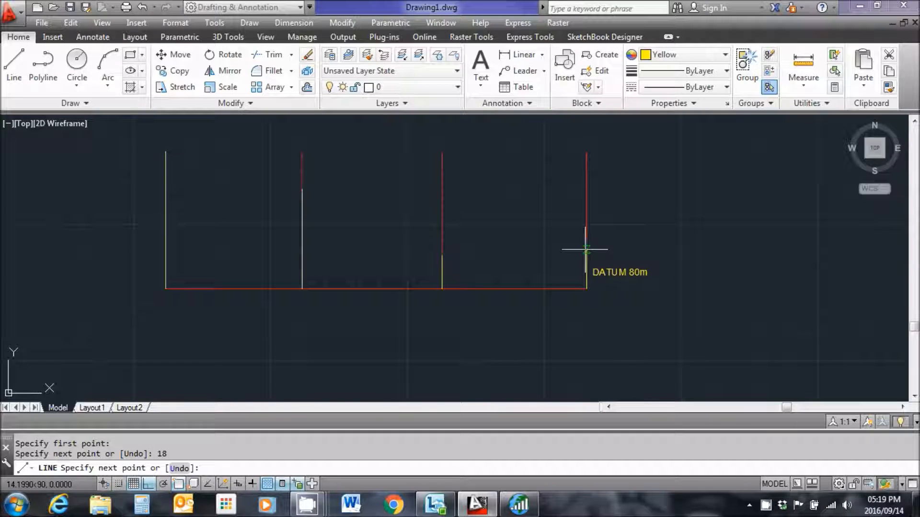
right_click(663, 218)
left_click(695, 228)
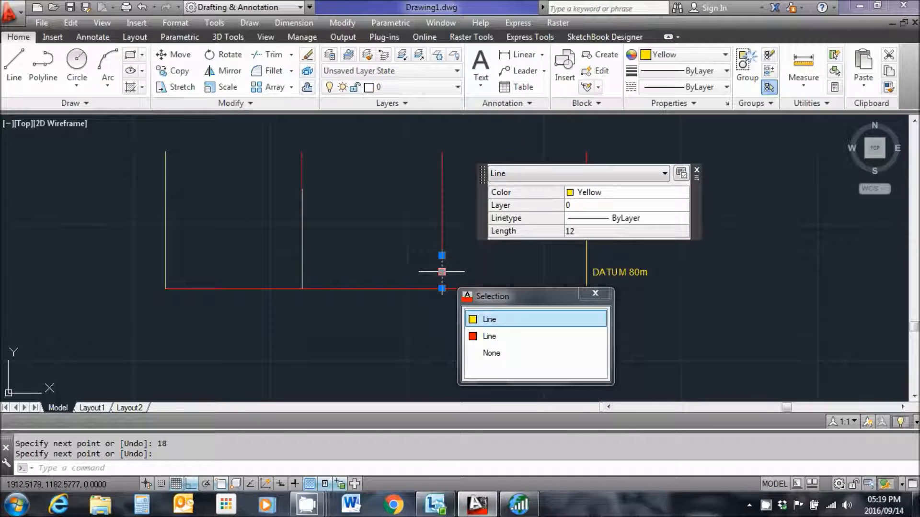
Replace the yellow line on the third vertical with one drawn 27 units straight up from the vertical's foot
key("Delete")
left_click(14, 62)
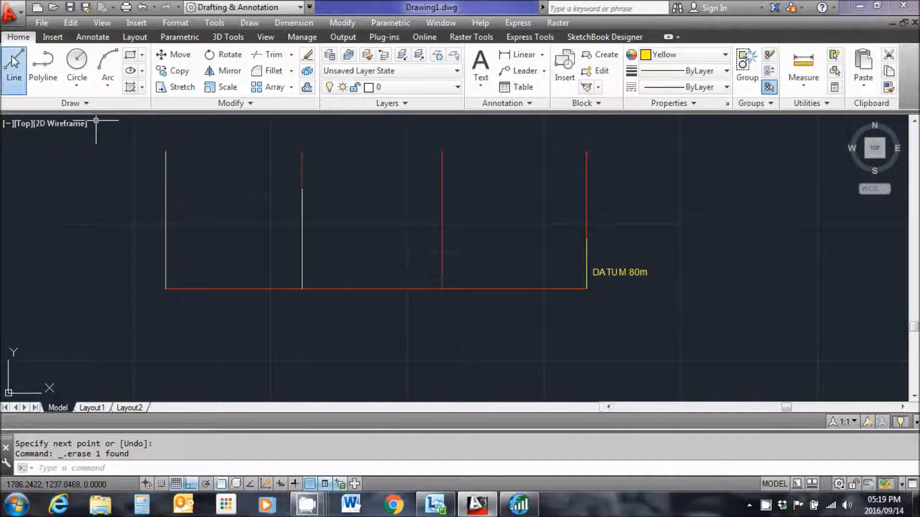
left_click(442, 288)
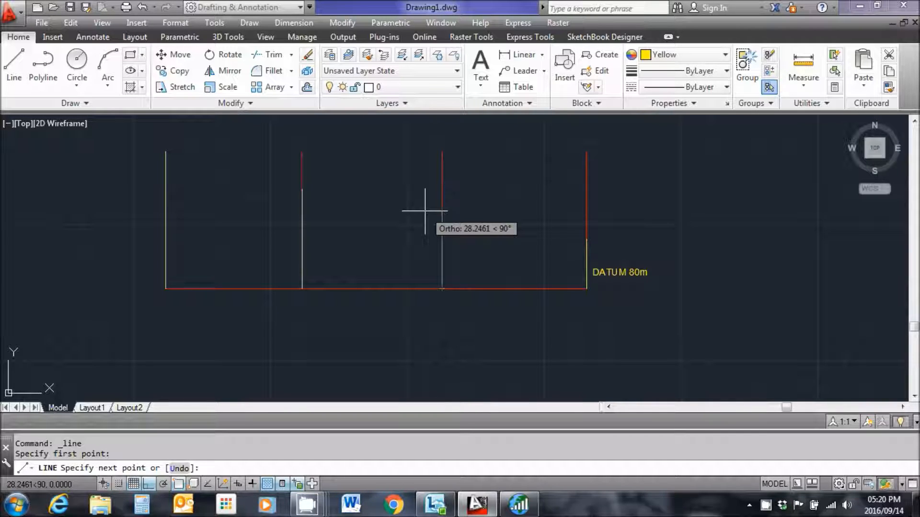
type("27")
key("Return")
right_click(456, 194)
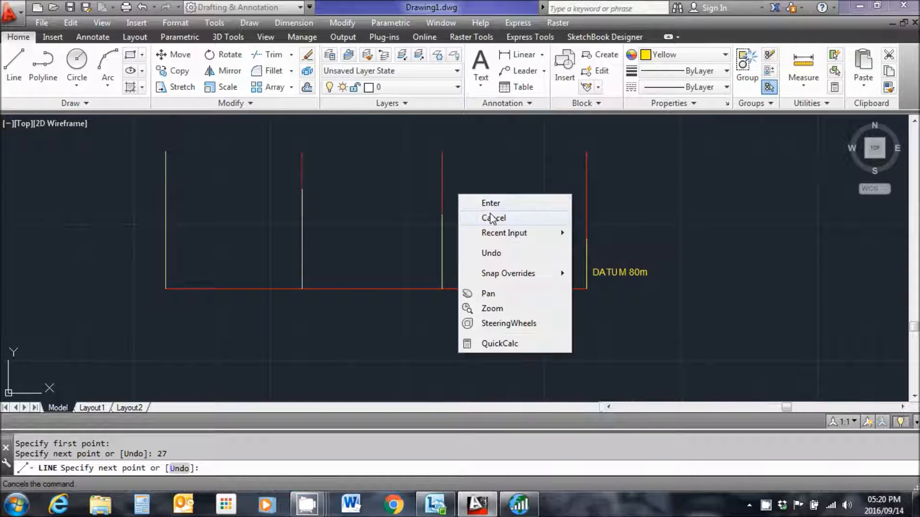
left_click(469, 216)
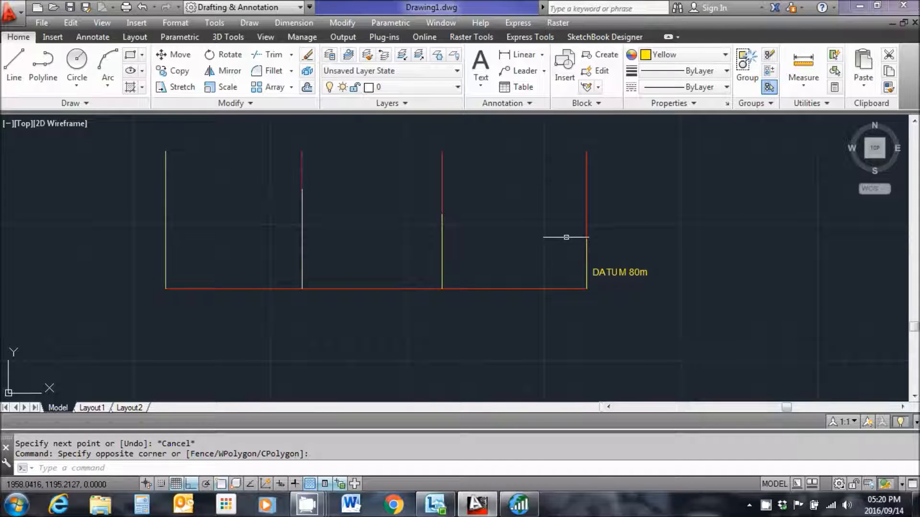
middle_click_drag(642, 234, 667, 252)
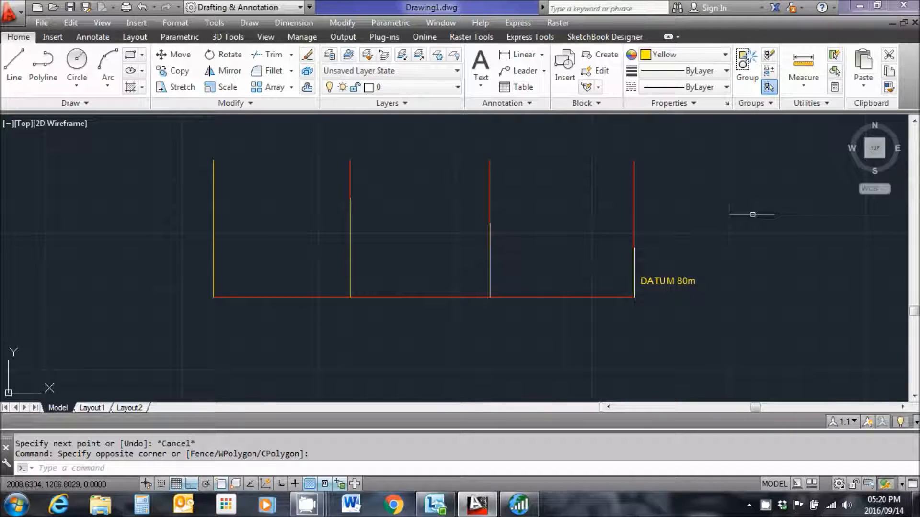
key("Escape")
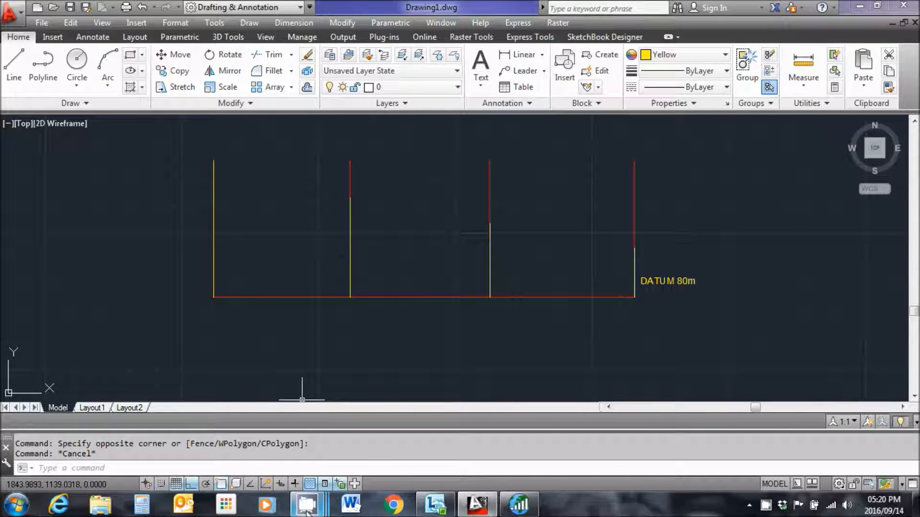
Offset the leftmost yellow vertical line 10 units to the right
mouse_move(315, 512)
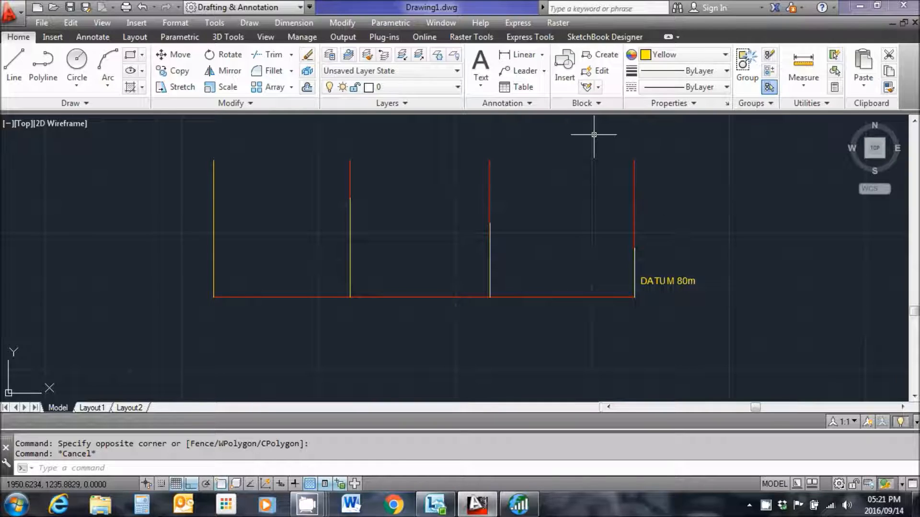
type("o")
key("Return")
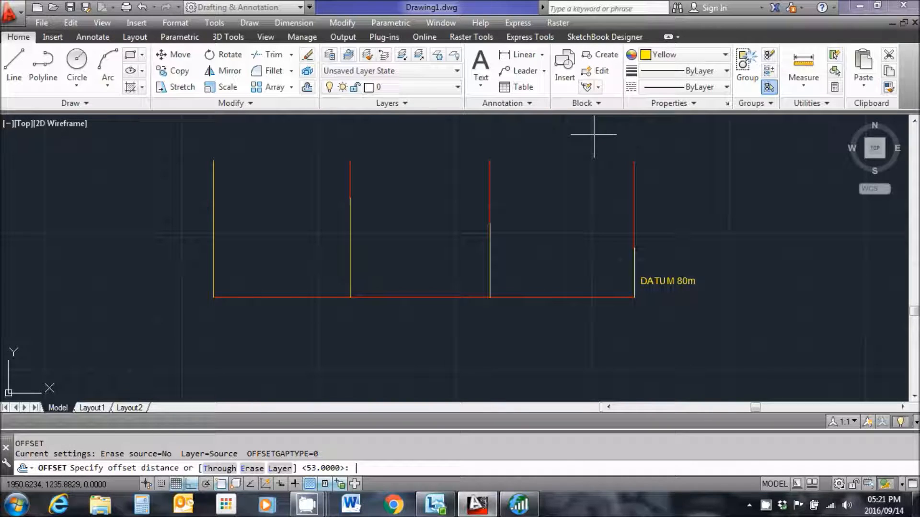
type("10")
key("Return")
left_click(219, 224)
left_click(250, 220)
right_click(274, 207)
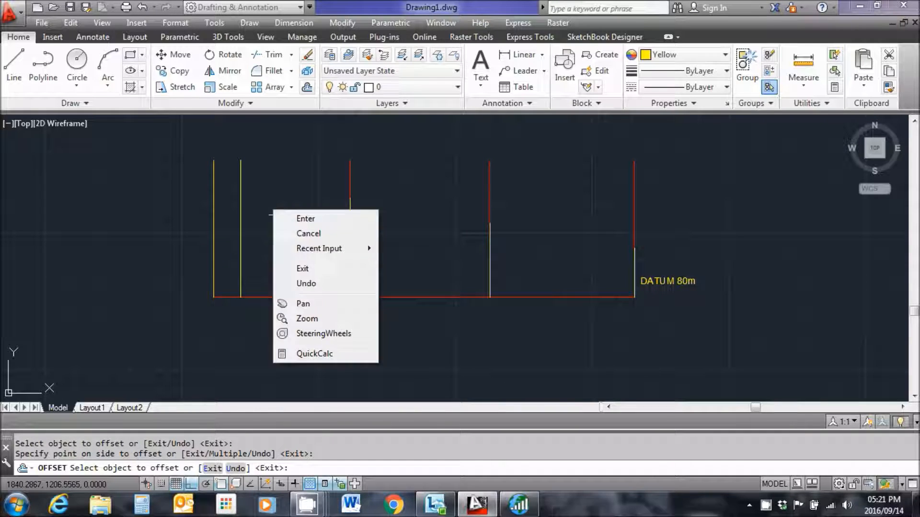
left_click(288, 213)
Change the colour of the offset copy beside the leftmost vertical to Cyan
left_click(254, 203)
left_click(233, 197)
left_click(725, 55)
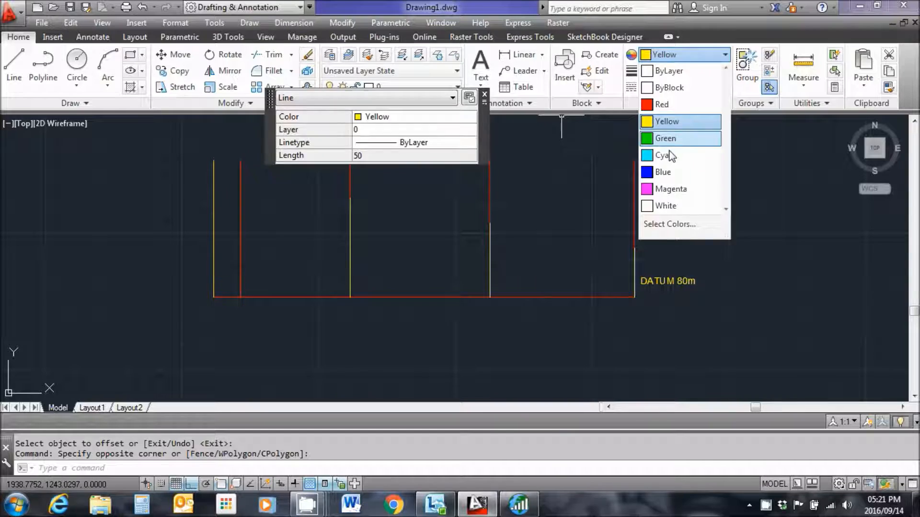
left_click(671, 156)
key("Escape")
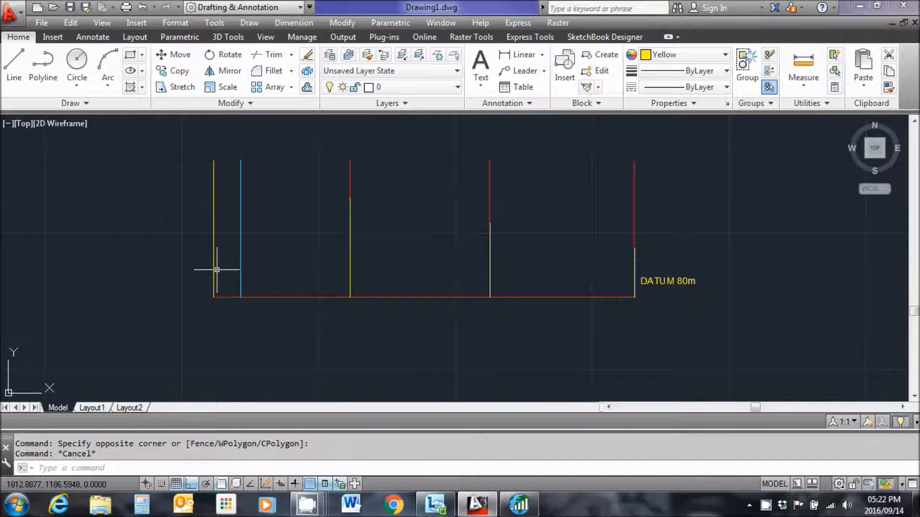
Offset the cyan line 14 units to the right
type("o")
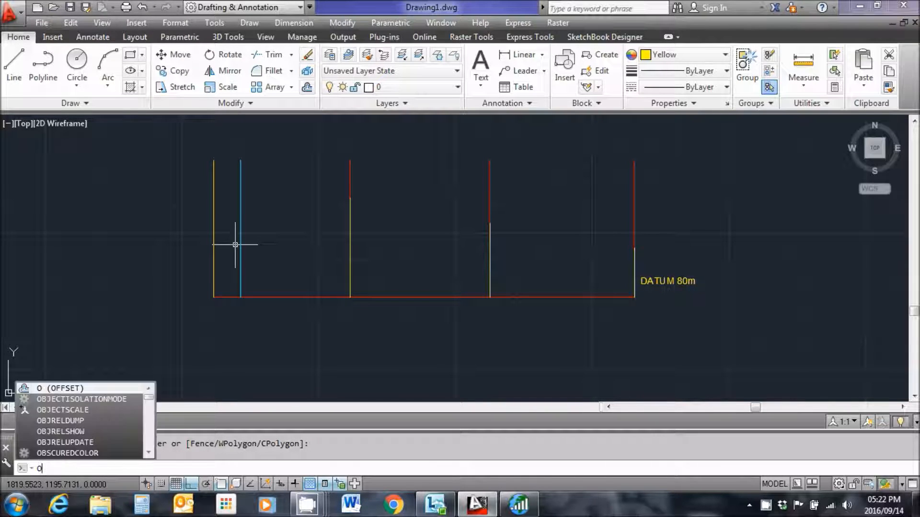
key("Return")
type("14")
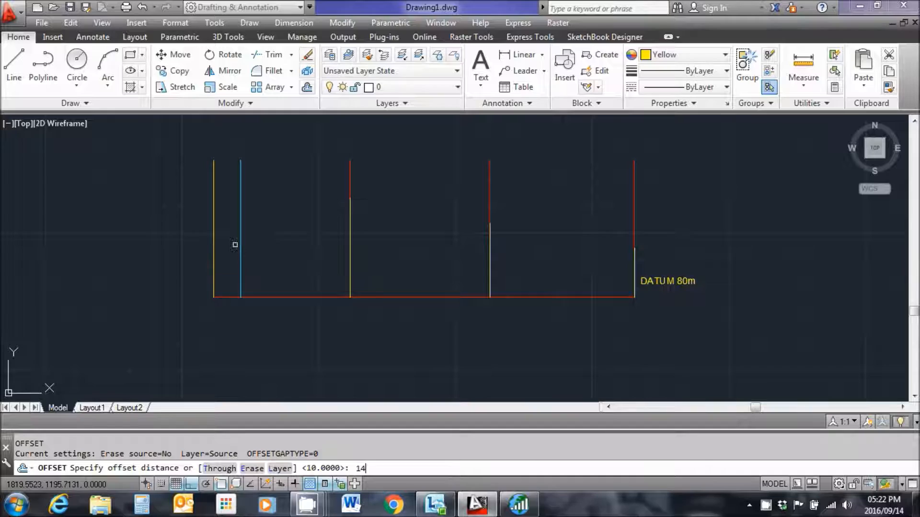
key("Return")
left_click(241, 241)
left_click(305, 238)
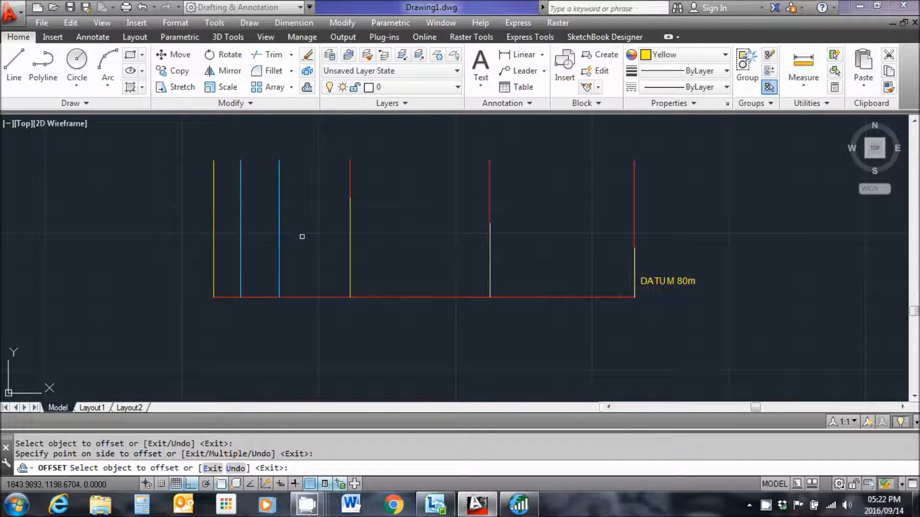
right_click(303, 236)
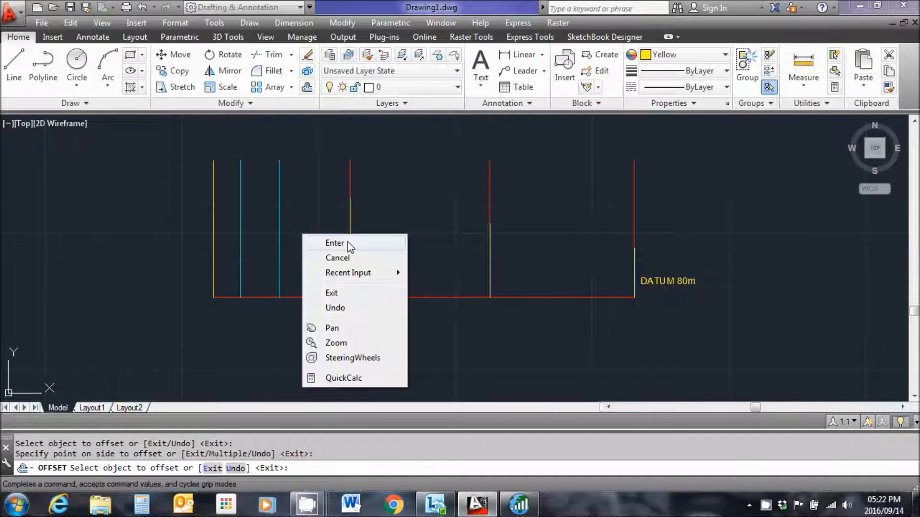
left_click(347, 242)
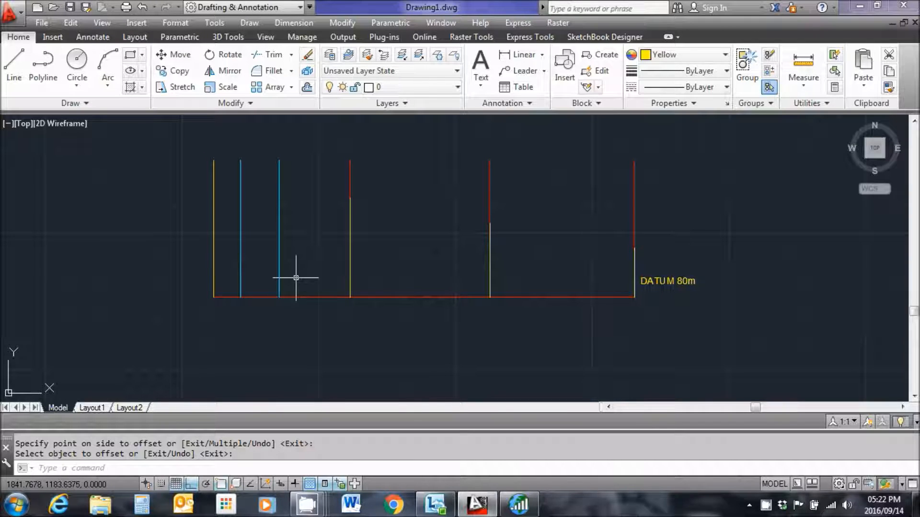
Offset the yellow height line on the second red vertical 6 units to the right
type("0")
key("Return")
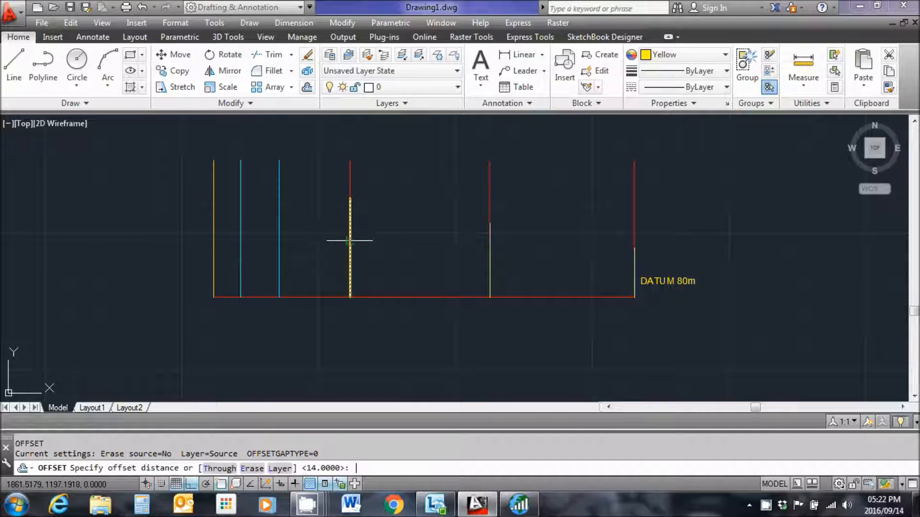
type("6")
key("Return")
left_click(349, 238)
left_click(430, 236)
right_click(427, 231)
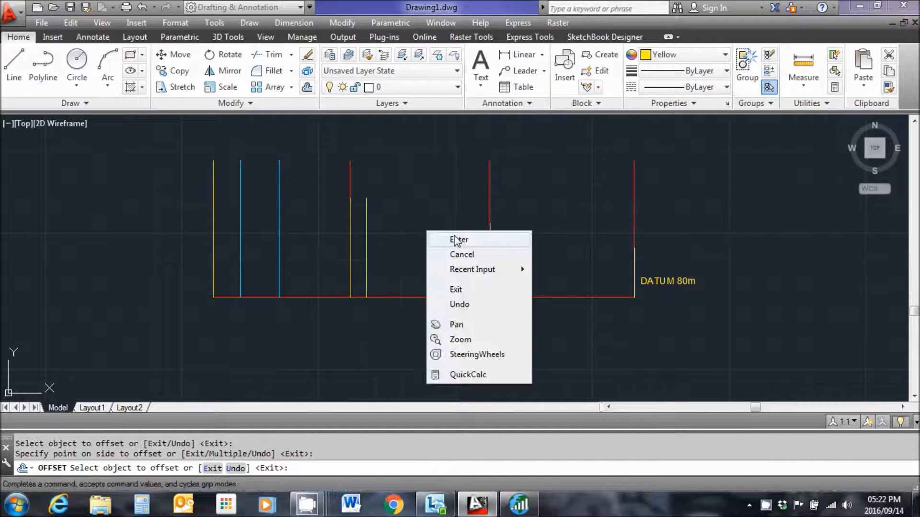
left_click(456, 241)
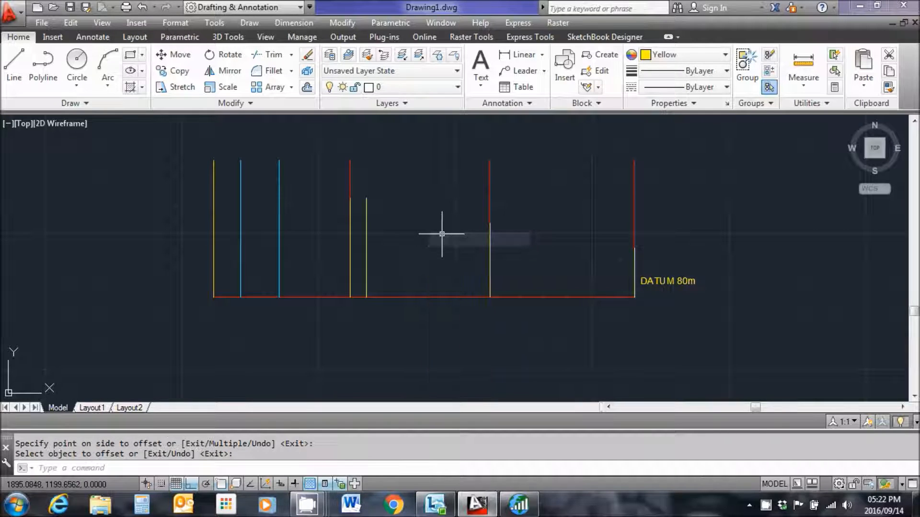
Match the properties of a cyan line onto the yellow offset copy right of the second red vertical
left_click(887, 88)
left_click(279, 210)
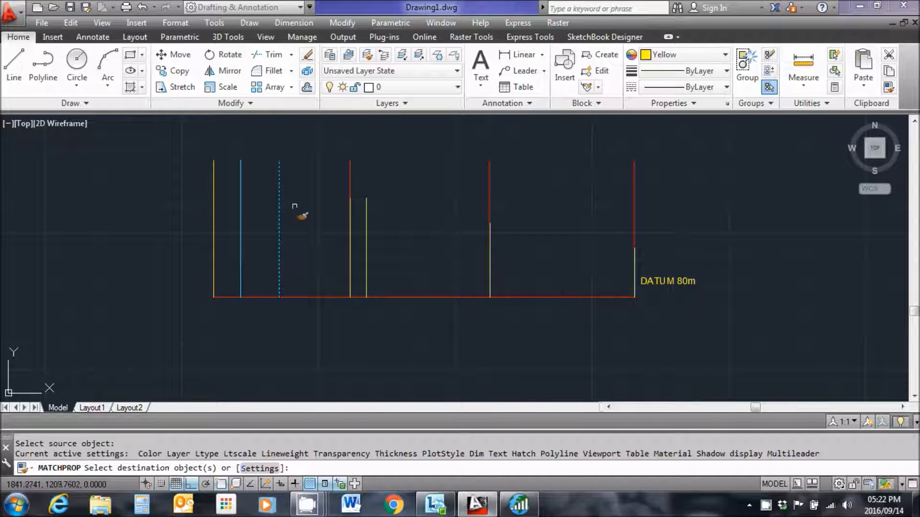
left_click(366, 221)
right_click(406, 207)
left_click(437, 214)
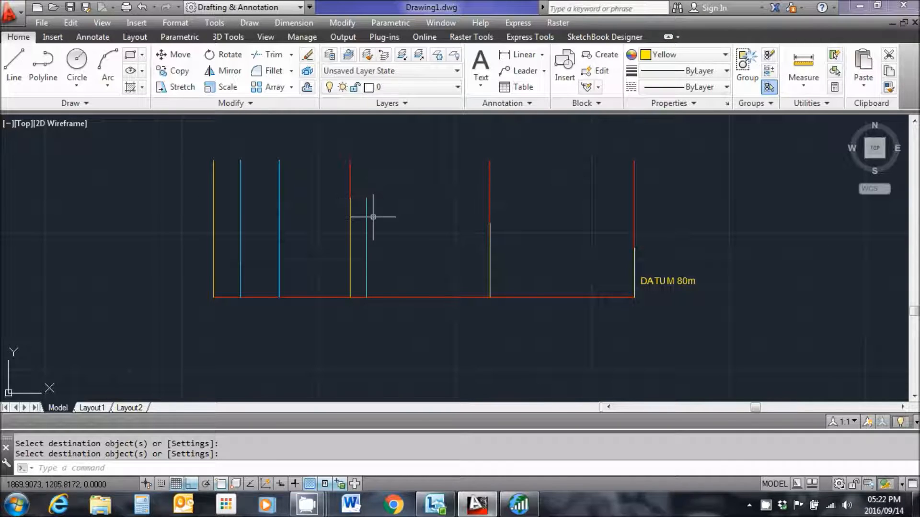
key("Escape")
Offset the short cyan line beside the second red vertical 26 units to the right
type("o")
key("Return")
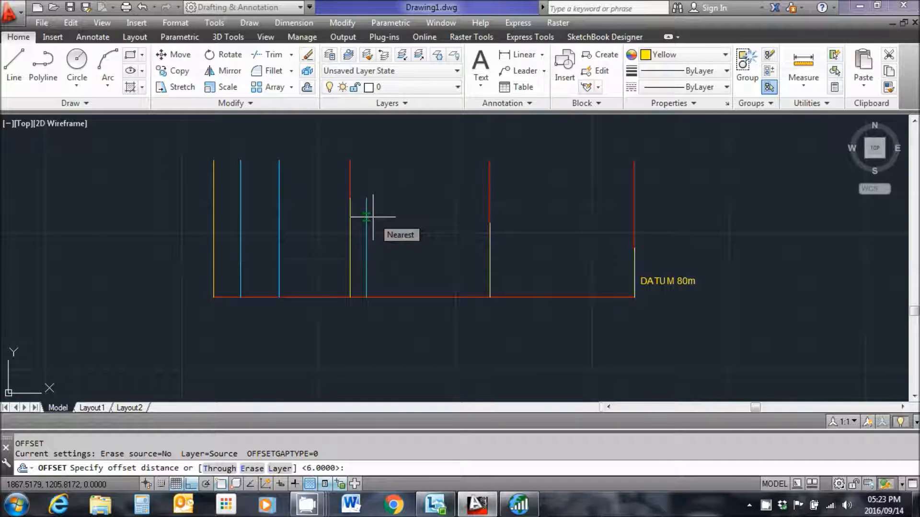
type("26")
key("Return")
left_click(369, 220)
left_click(422, 214)
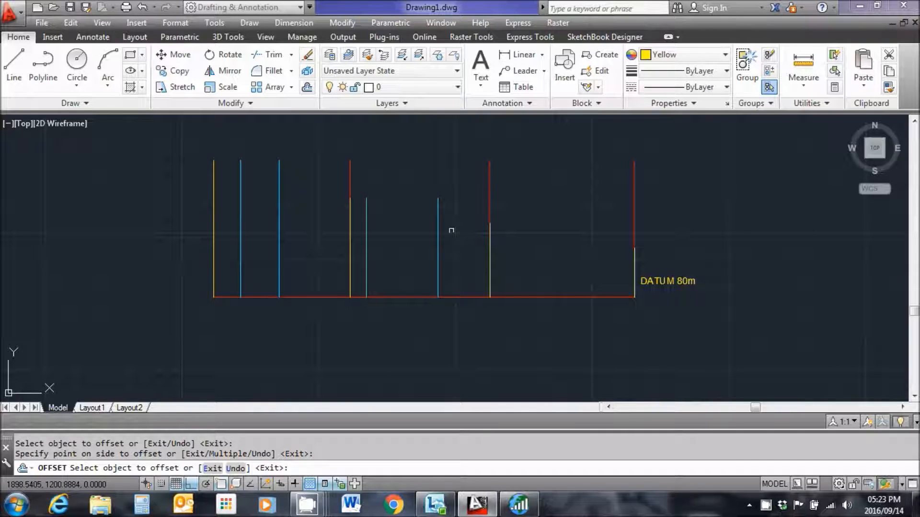
right_click(459, 227)
left_click(495, 233)
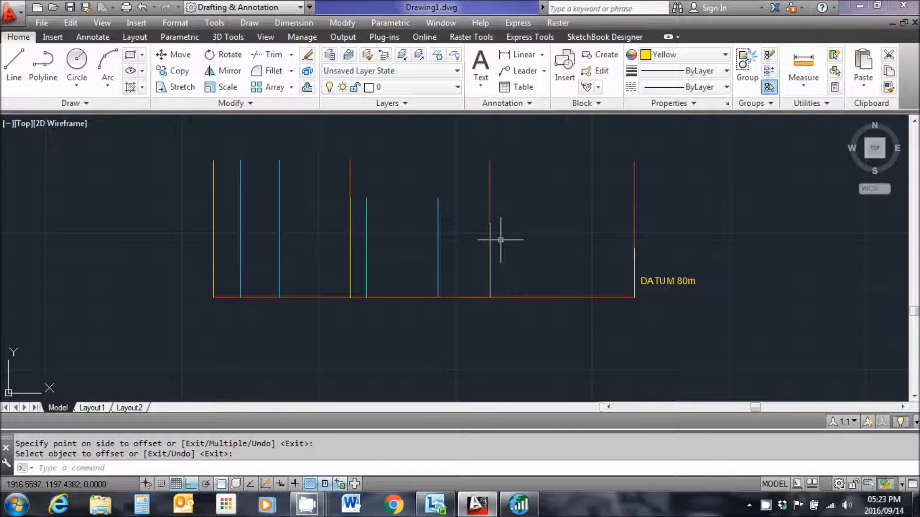
Offset the yellow height line on the third red vertical 13 units to the right
type("o")
key("Return")
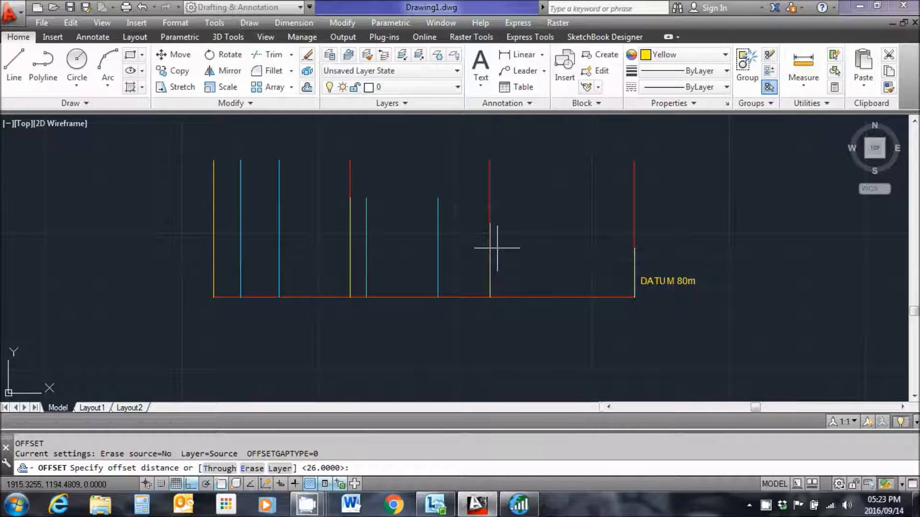
type("13")
key("Return")
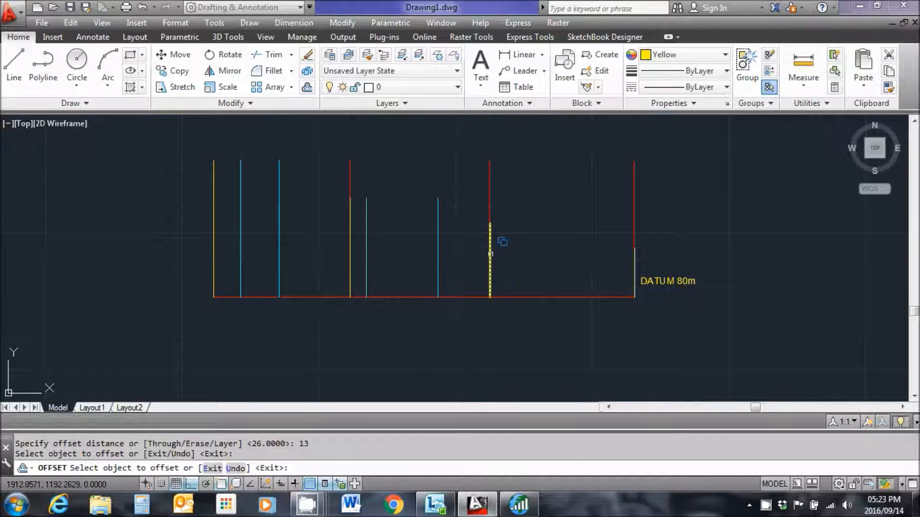
left_click(491, 254)
left_click(573, 258)
right_click(585, 233)
left_click(606, 240)
Change the colour of the yellow offset copy right of the third red vertical to cyan
left_click(526, 253)
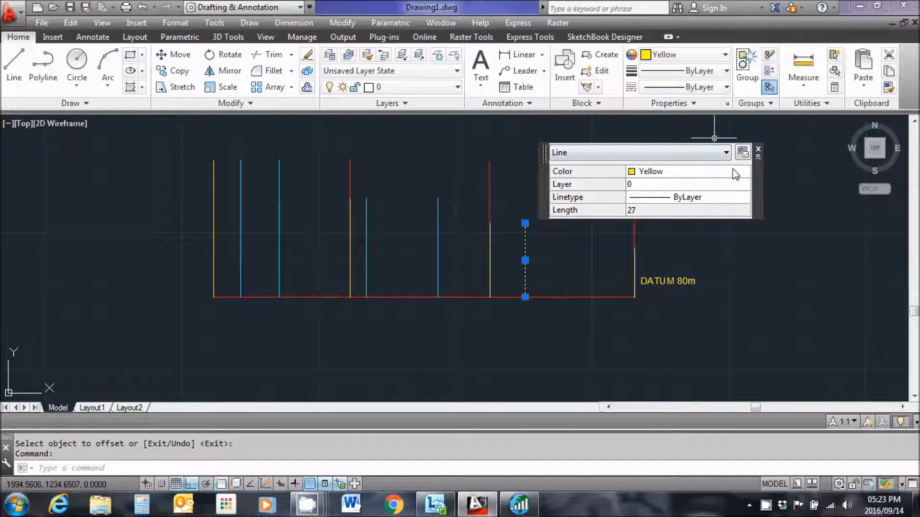
left_click(746, 171)
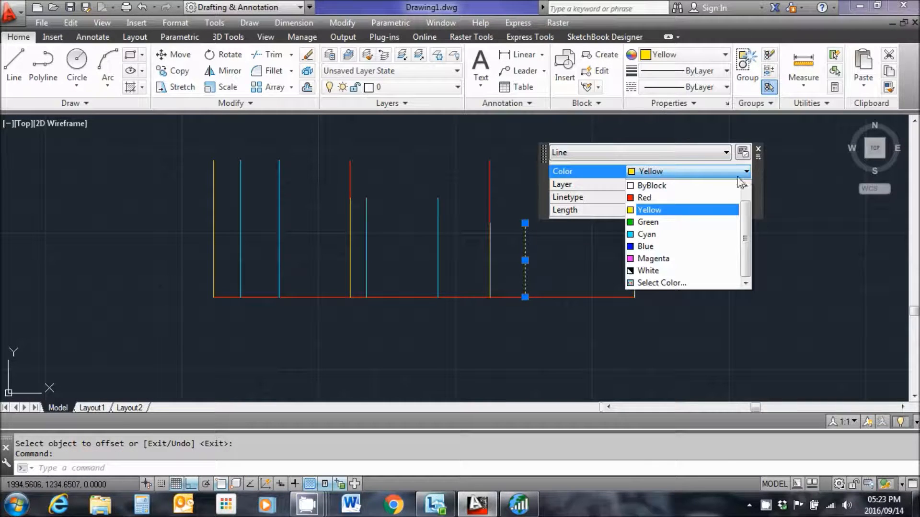
left_click(654, 234)
key("Escape")
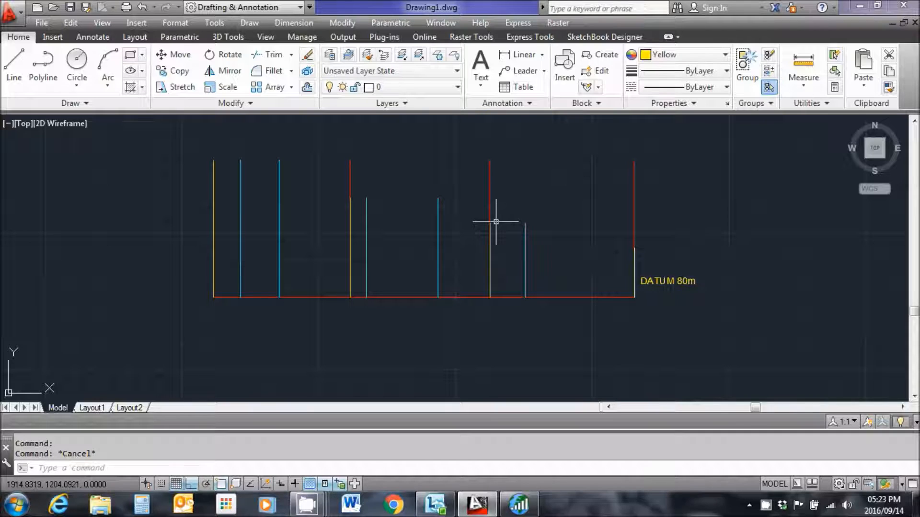
Offset the cyan line beside the third red vertical 20 units to the right
type("o")
key("Return")
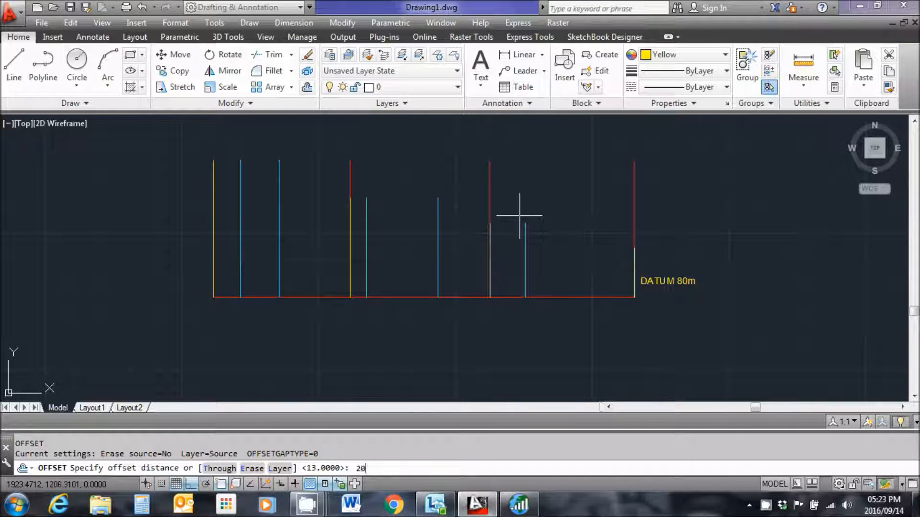
type("20")
key("Return")
left_click(525, 259)
left_click(592, 258)
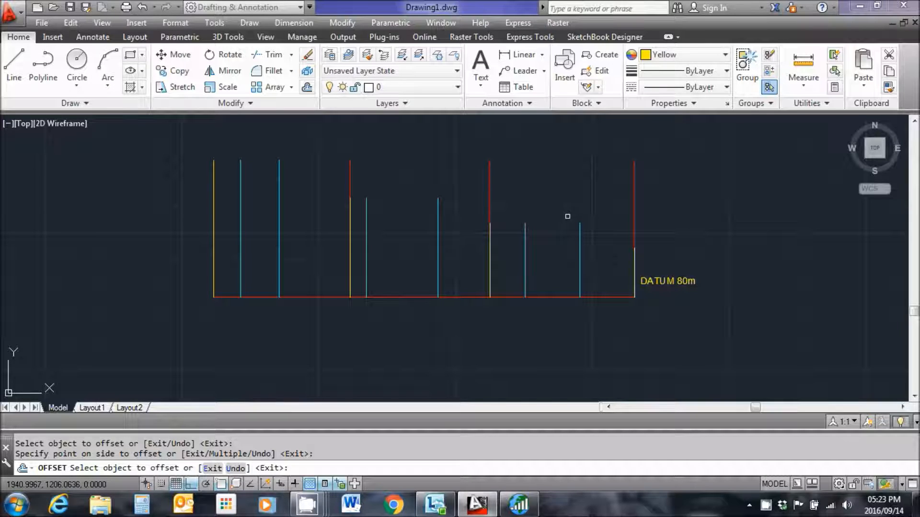
right_click(591, 192)
left_click(623, 201)
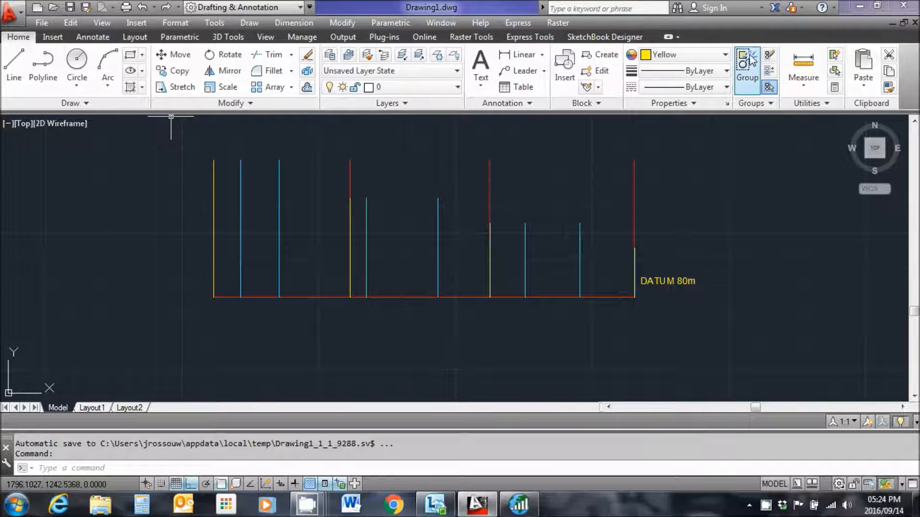
Set the current colour to magenta and draw a 45-unit line straight up from the base of the first cyan vertical
left_click(726, 55)
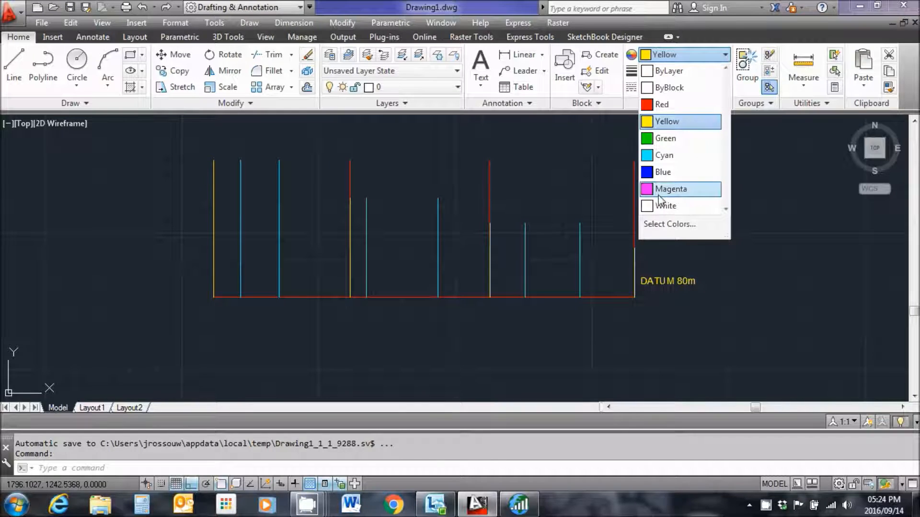
left_click(671, 189)
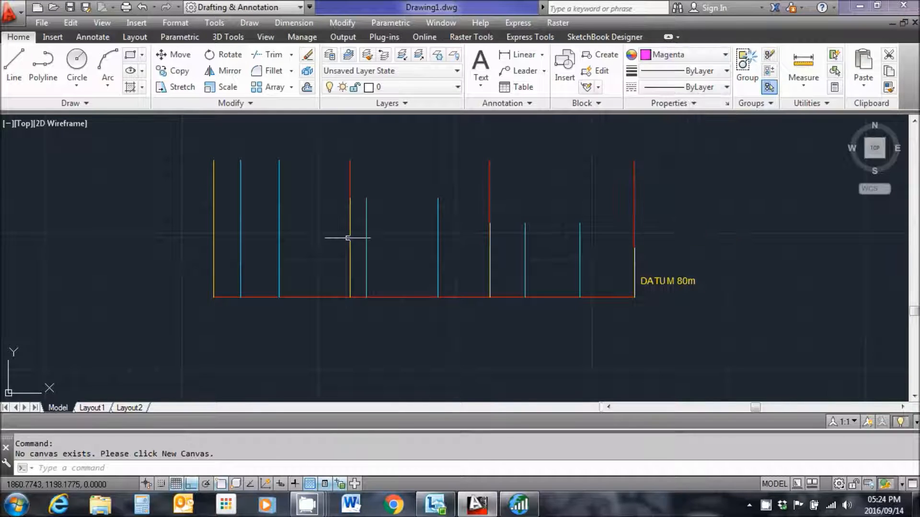
left_click(14, 65)
left_click(241, 297)
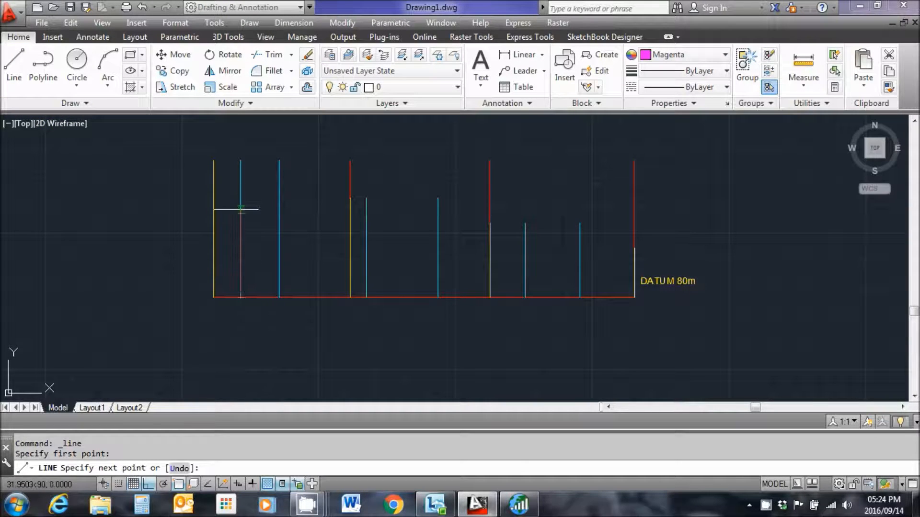
type("45")
key("Return")
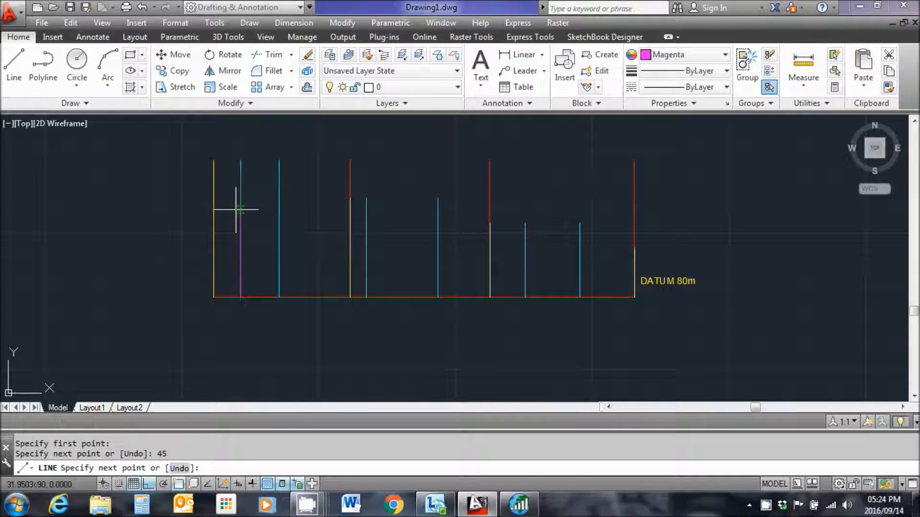
right_click(241, 211)
left_click(277, 221)
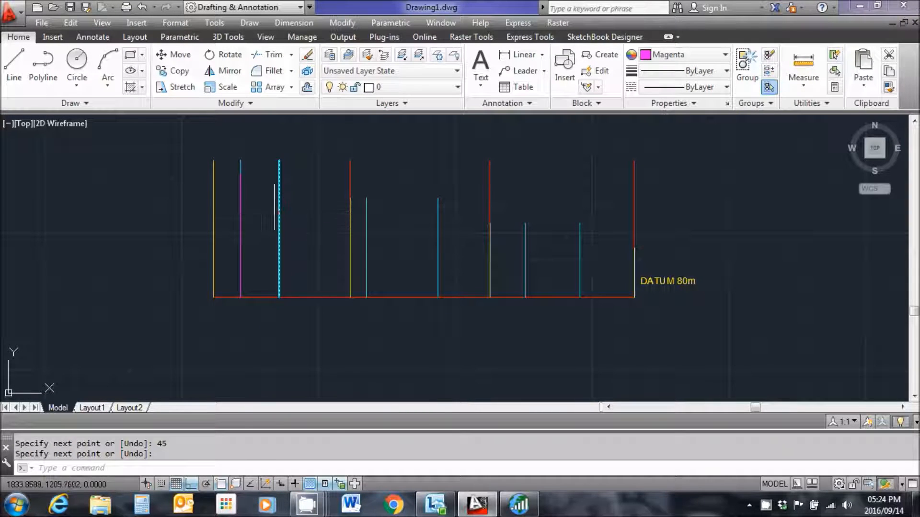
Draw a 40-unit magenta line straight up from the base of the second cyan vertical
left_click(14, 67)
left_click(279, 297)
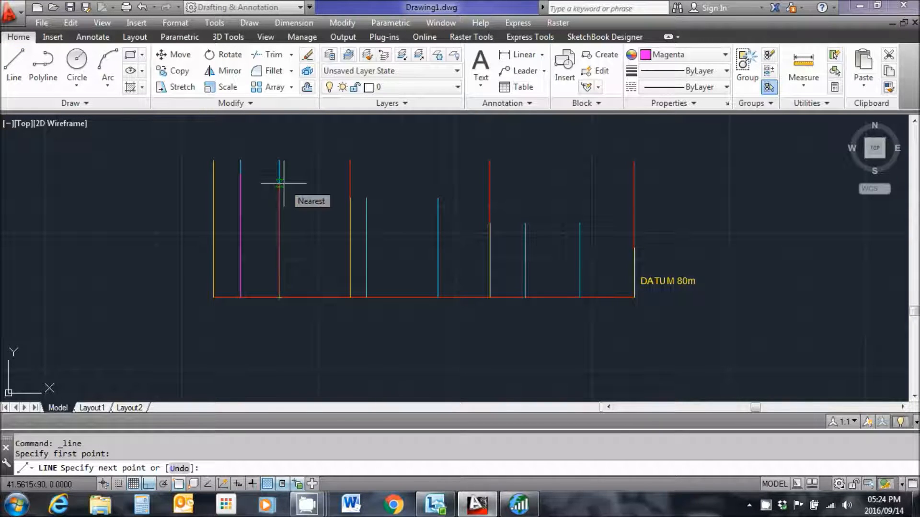
type("40")
key("Return")
right_click(301, 190)
left_click(329, 196)
Draw a 35-unit magenta line straight up from the base of the third cyan vertical, just right of the second red vertical
right_click(392, 165)
left_click(417, 185)
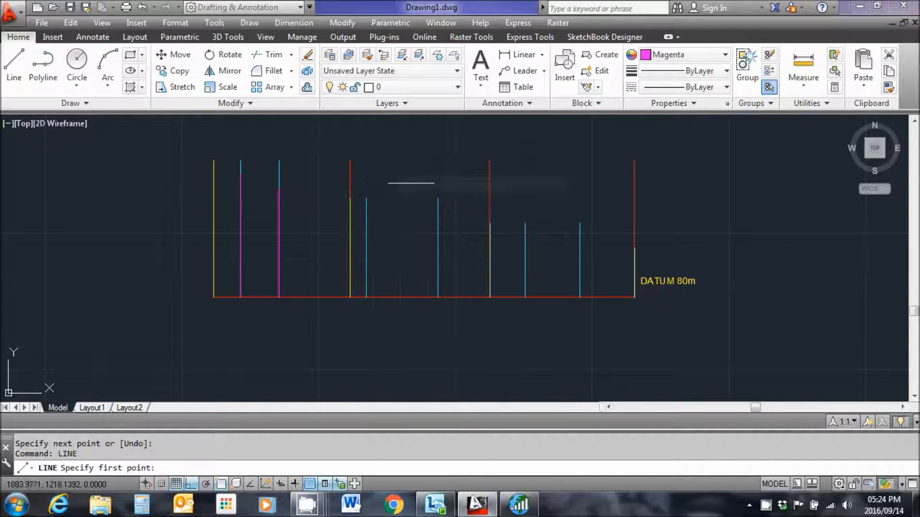
left_click(366, 298)
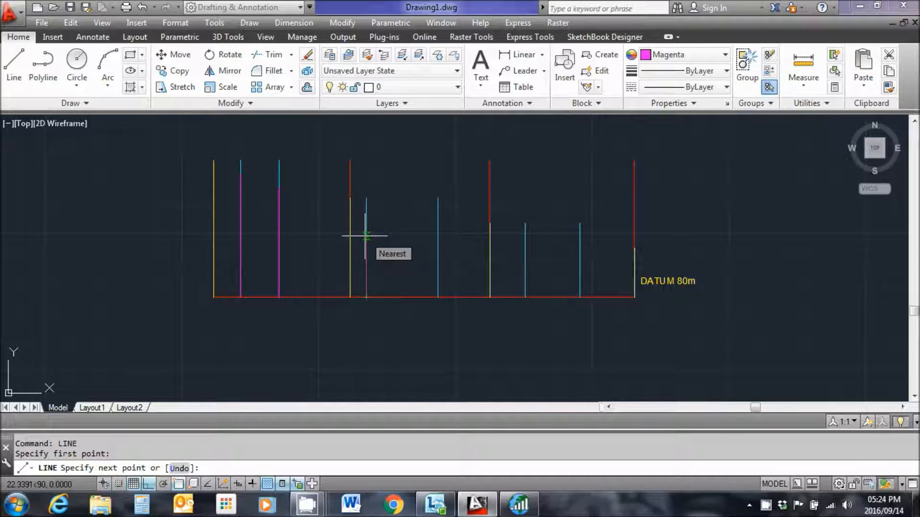
type("35")
key("Return")
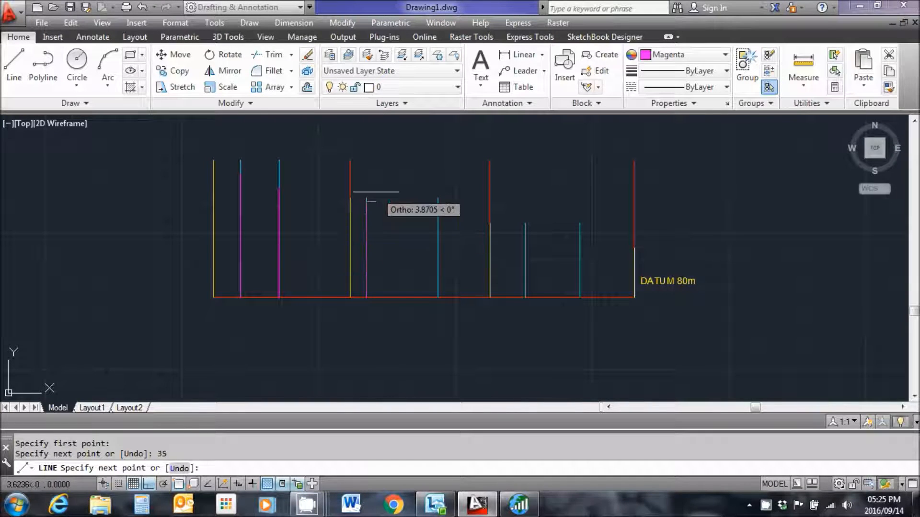
right_click(382, 197)
left_click(399, 208)
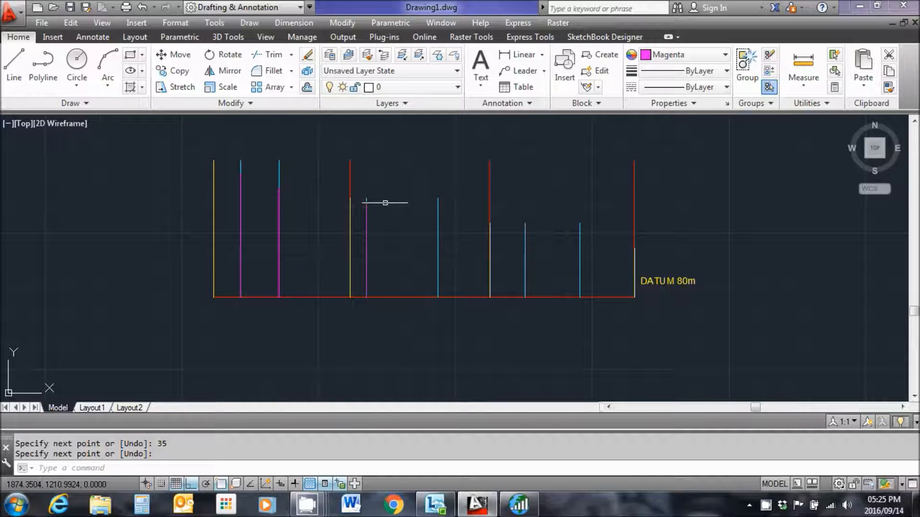
Draw a 30-unit magenta line straight up from the base of the fourth cyan vertical
left_click(21, 70)
left_click(437, 297)
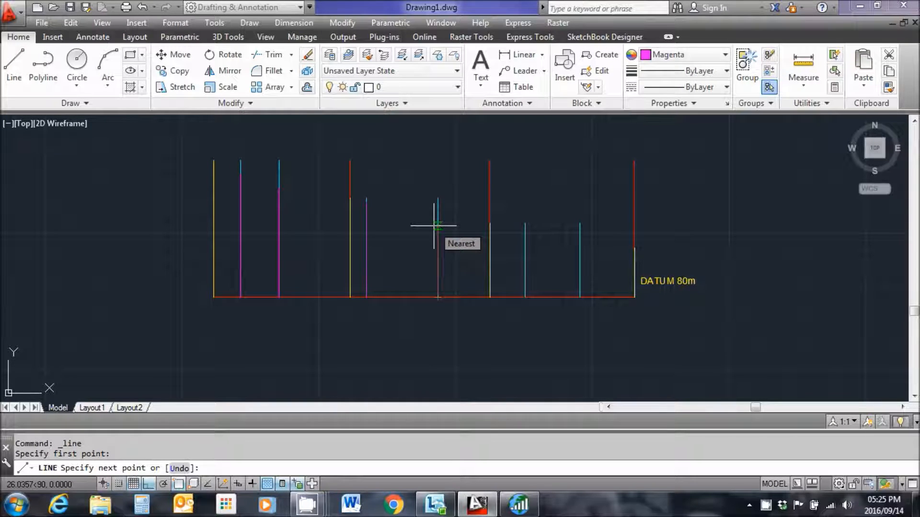
type("30")
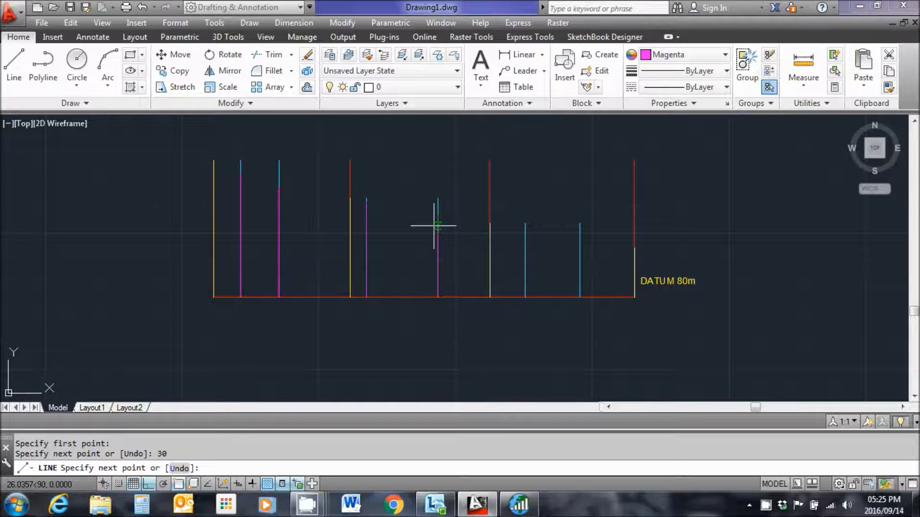
key("Return")
Draw a 25-unit magenta line straight up from the base of the fifth cyan vertical, right of the third red vertical
right_click(489, 179)
left_click(512, 189)
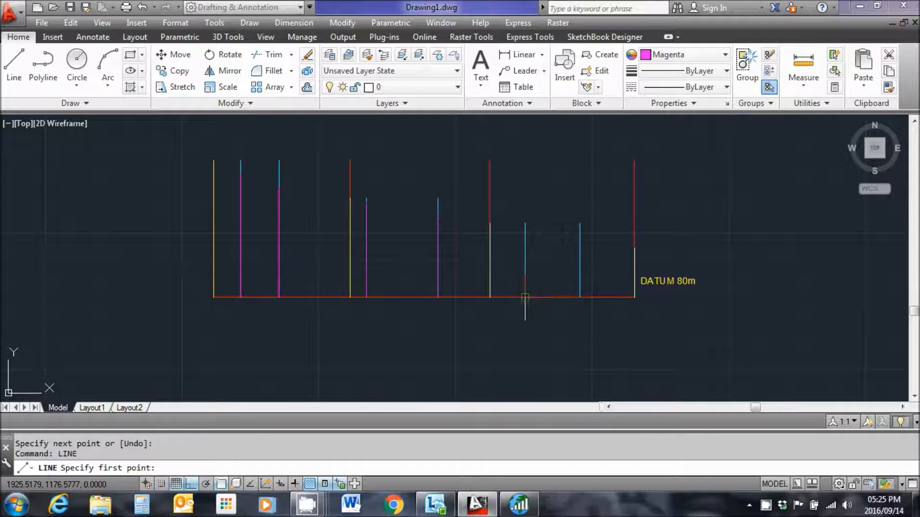
left_click(525, 297)
type("2")
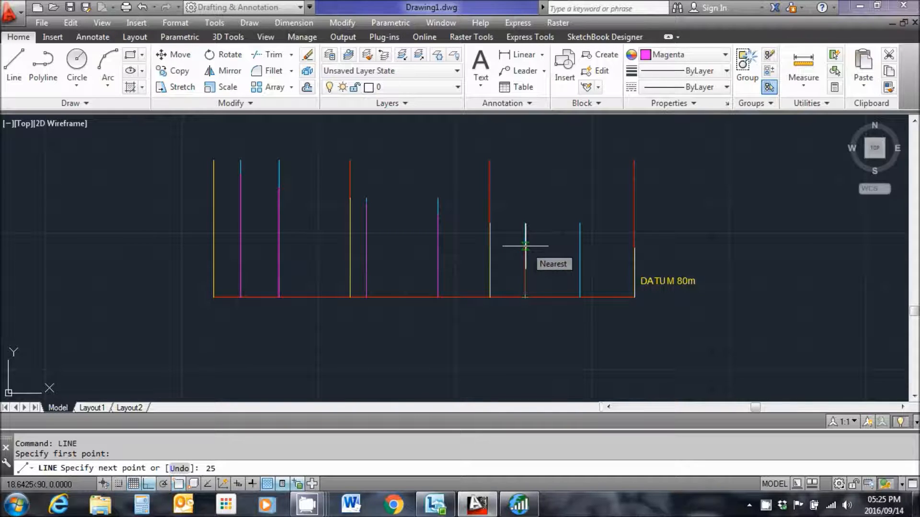
type("5")
key("Return")
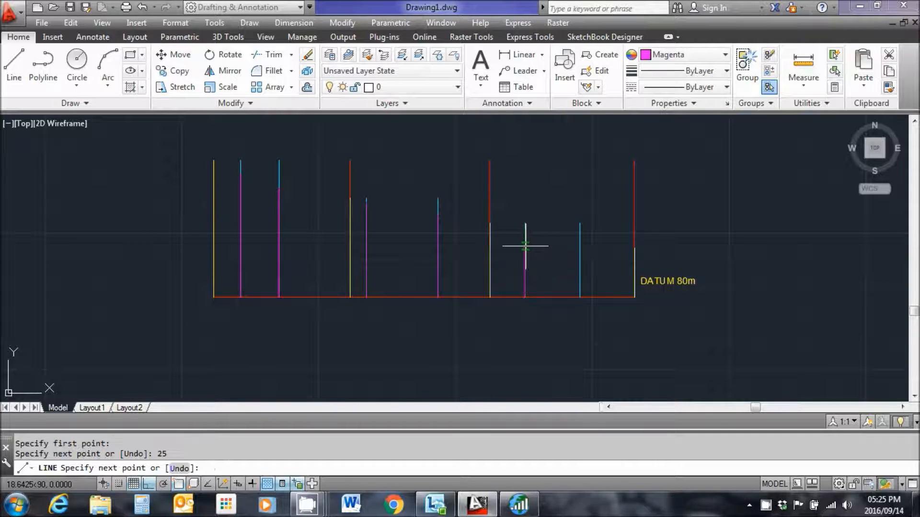
key("Return")
Draw a 20-unit magenta line straight up from the base of the last cyan vertical
right_click(546, 211)
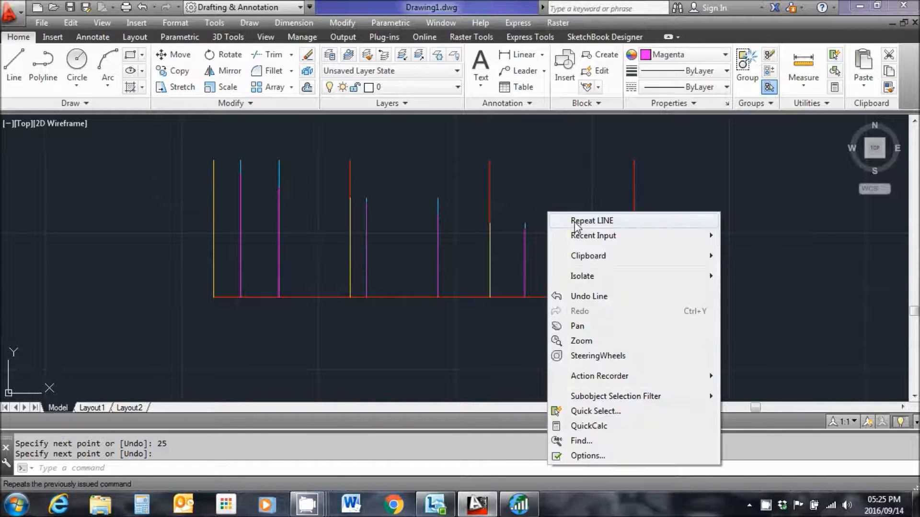
left_click(568, 219)
left_click(580, 297)
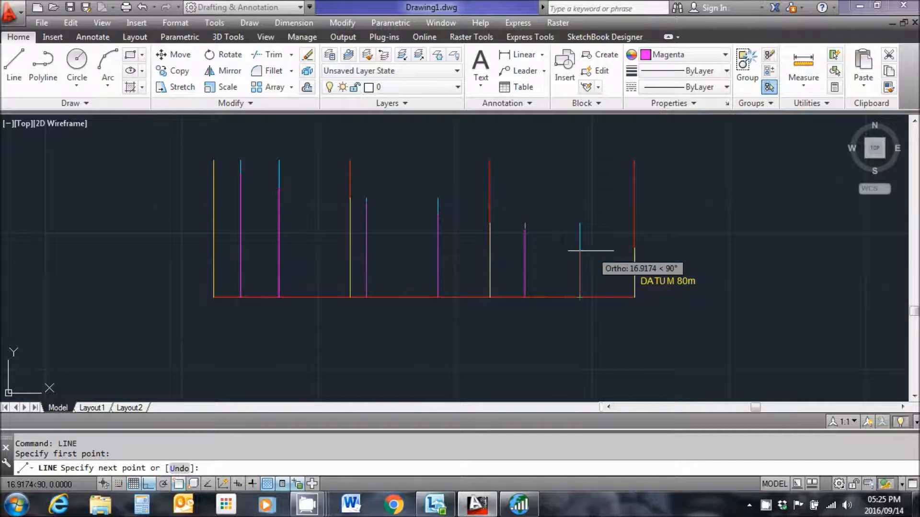
type("20")
key("Return")
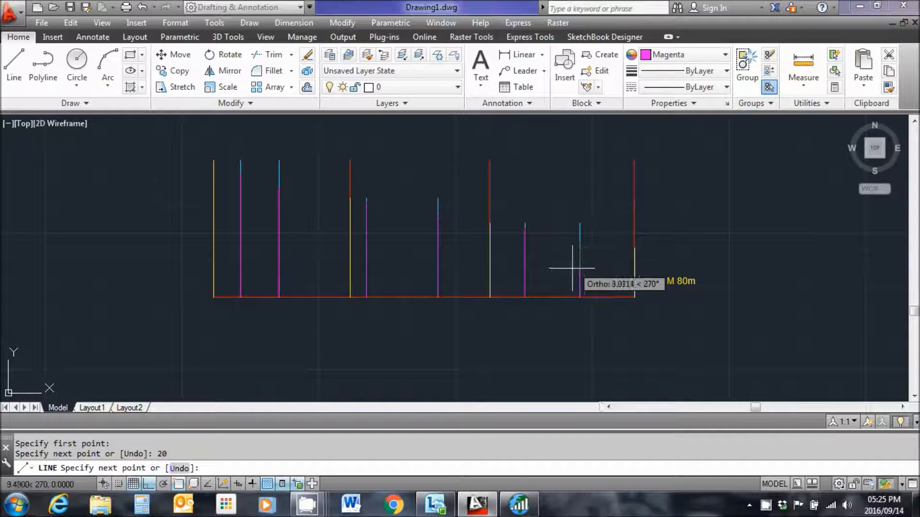
right_click(580, 235)
left_click(612, 242)
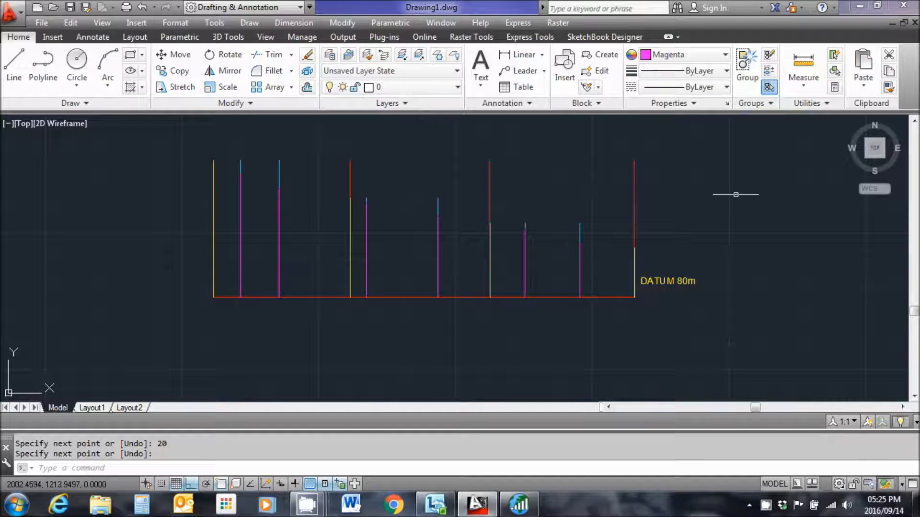
Draw a green polyline with ortho off through the tops of all yellow and magenta height lines, from the leftmost to the rightmost vertical
left_click(727, 57)
left_click(675, 138)
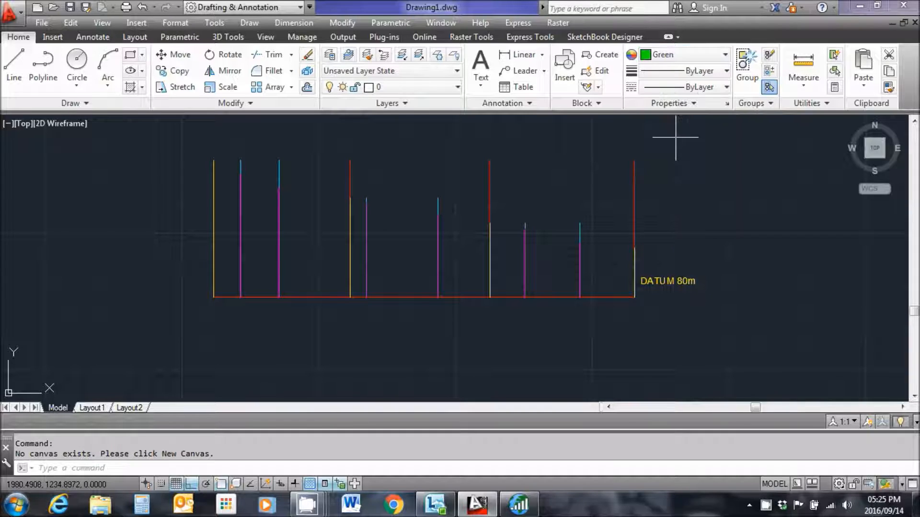
left_click(43, 67)
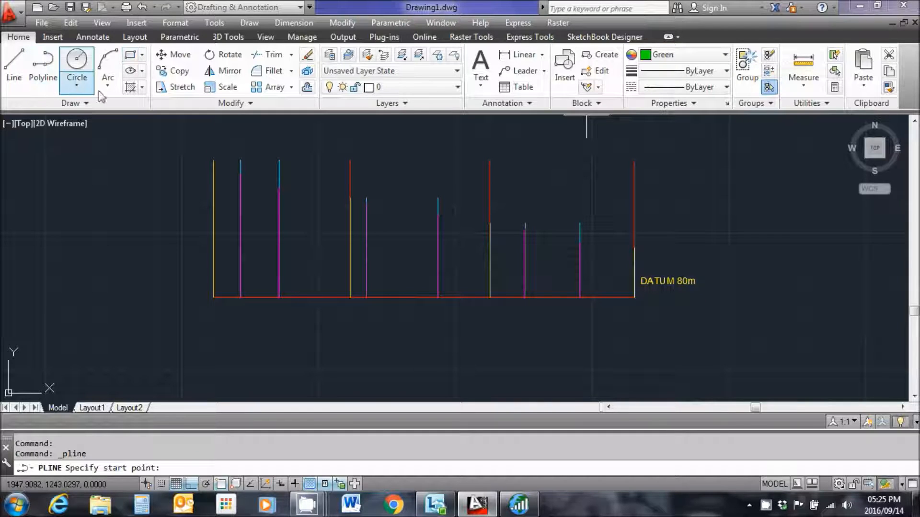
left_click(214, 160)
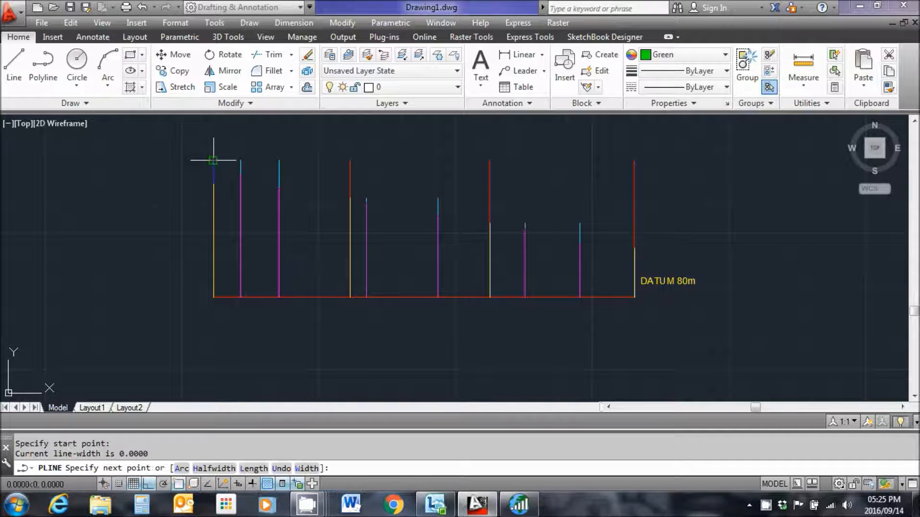
left_click(149, 484)
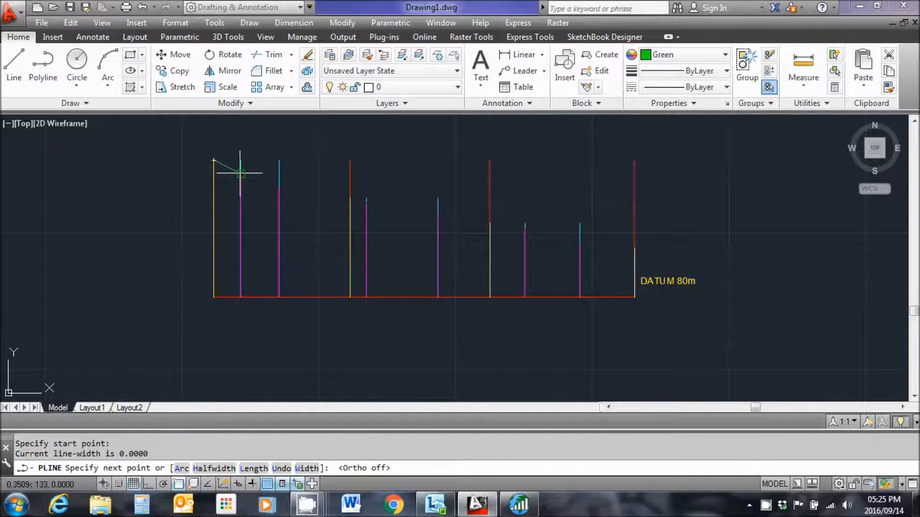
left_click(279, 188)
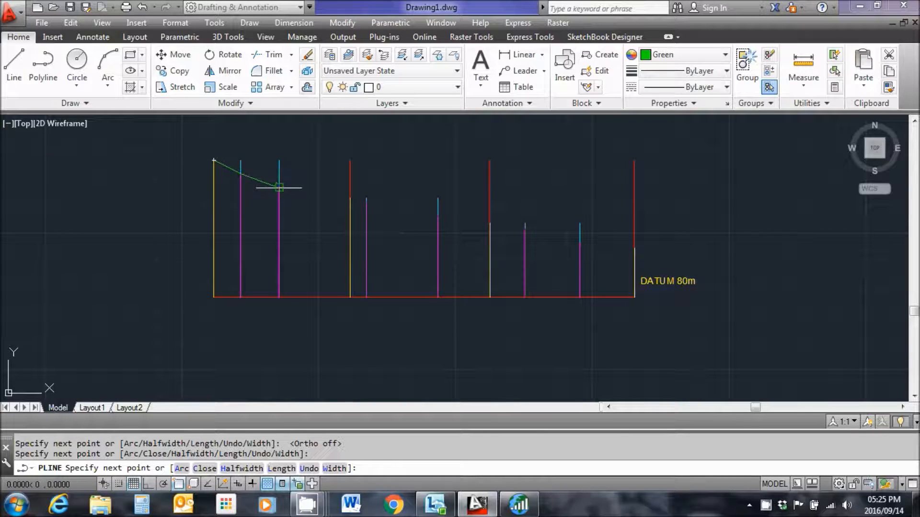
left_click(350, 198)
left_click(366, 200)
left_click(438, 215)
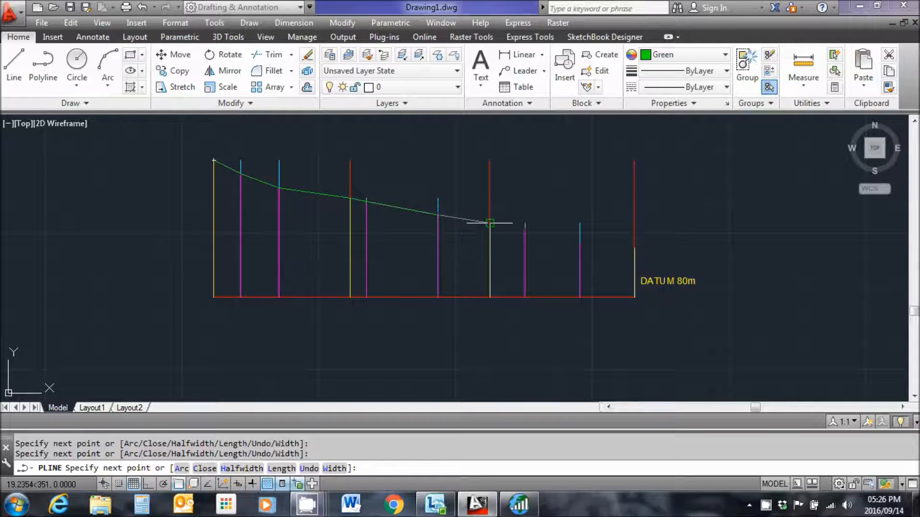
left_click(490, 223)
left_click(525, 229)
left_click(580, 242)
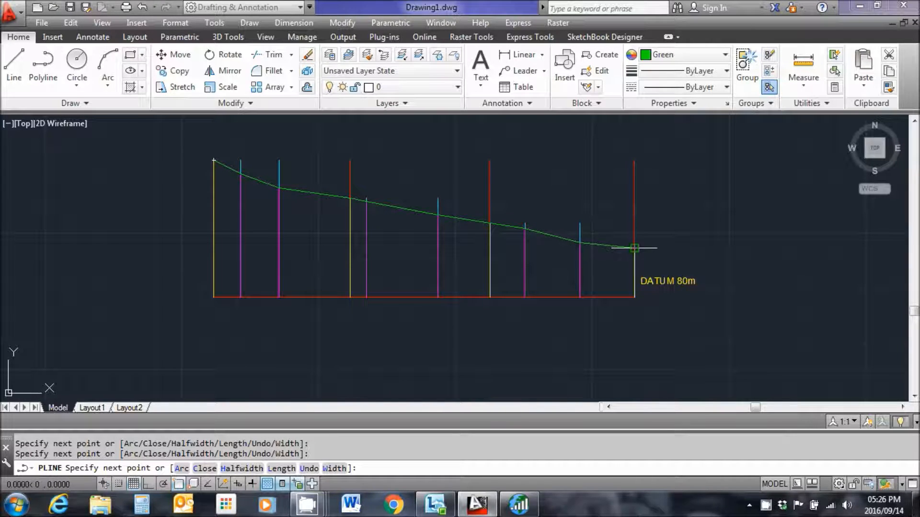
left_click(634, 247)
right_click(635, 249)
left_click(661, 261)
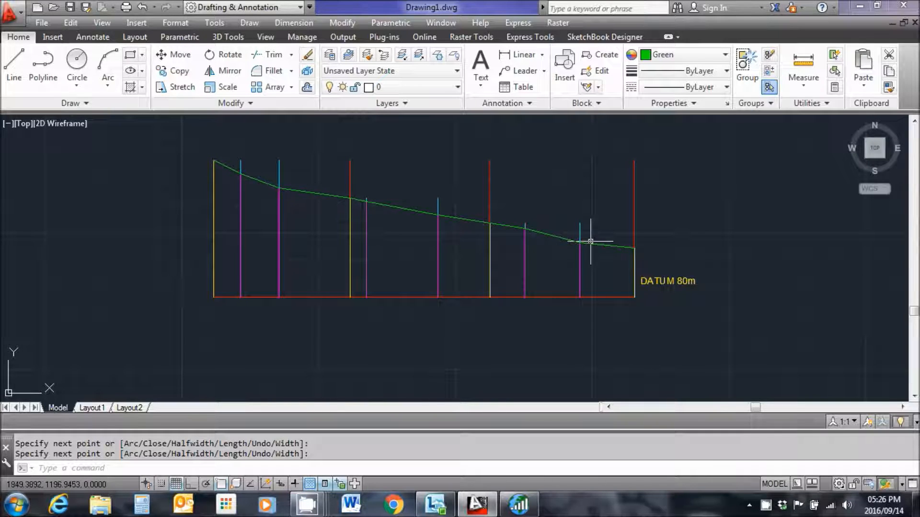
left_click(551, 236)
left_click(769, 159)
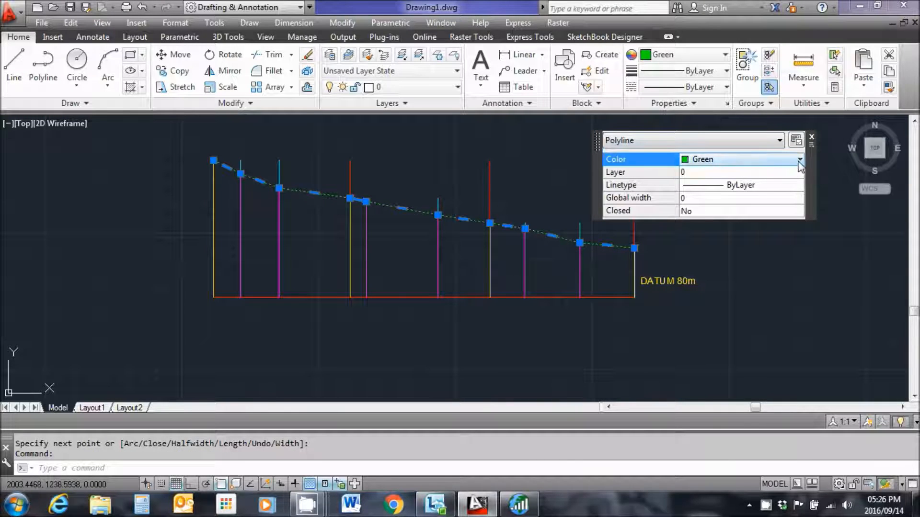
left_click(799, 159)
left_click(798, 162)
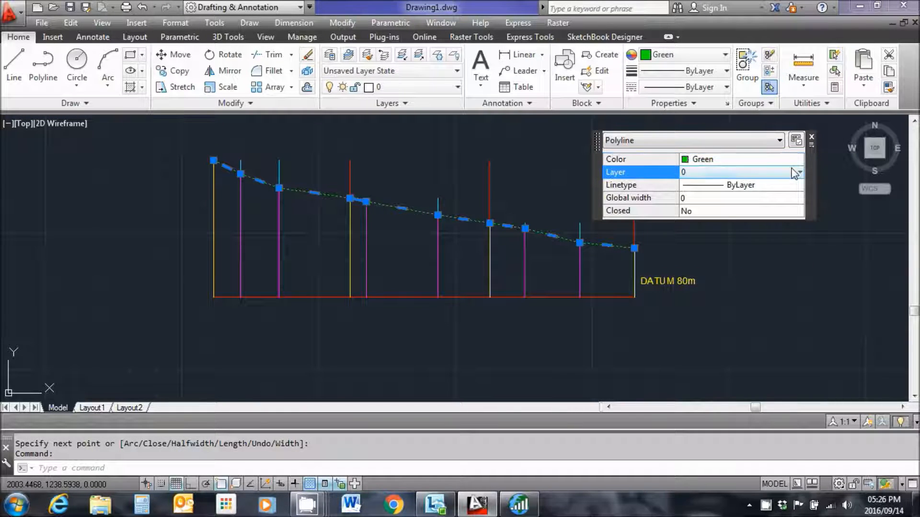
left_click(799, 187)
left_click(798, 186)
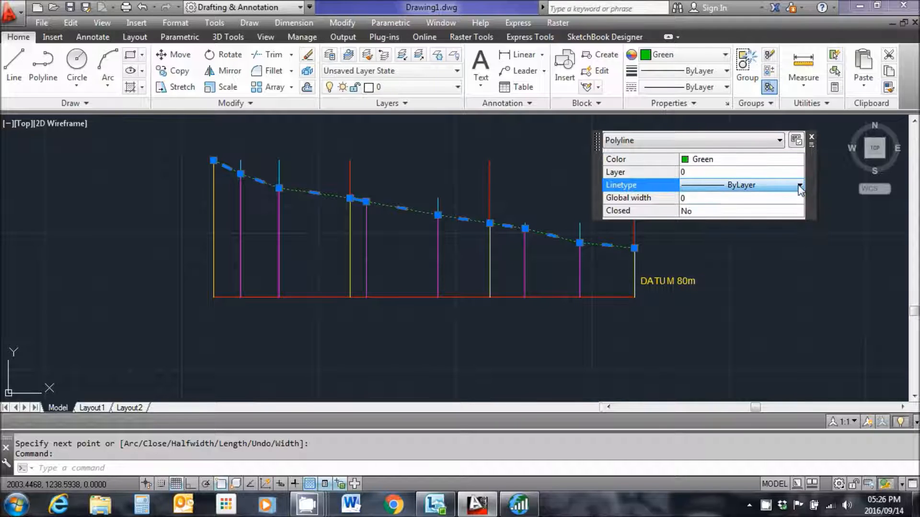
Load the DASHEDX2 linetype from acadiso.lin and make it the current linetype
left_click(724, 88)
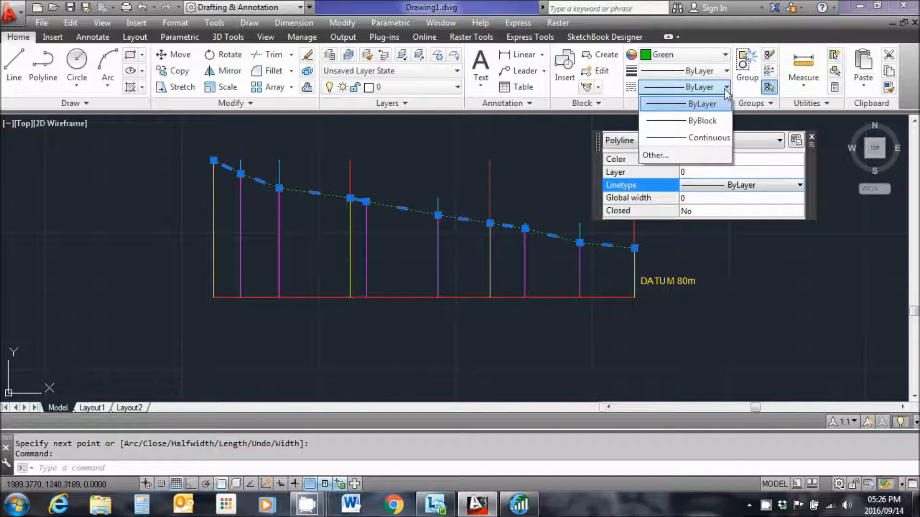
left_click(679, 160)
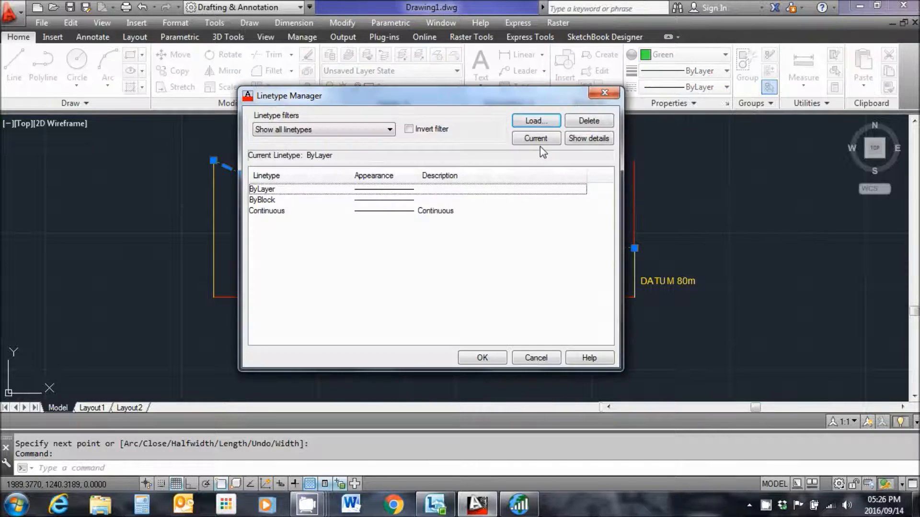
left_click(536, 120)
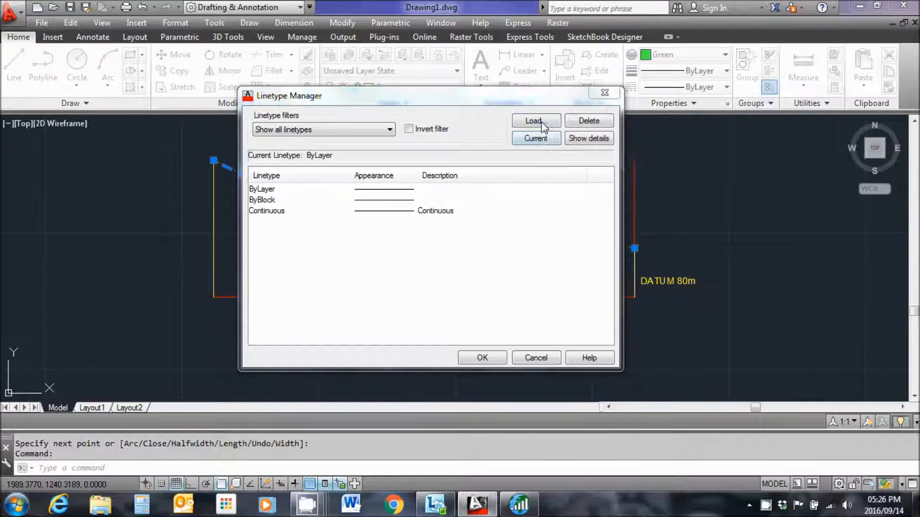
left_click_drag(560, 203, 560, 233)
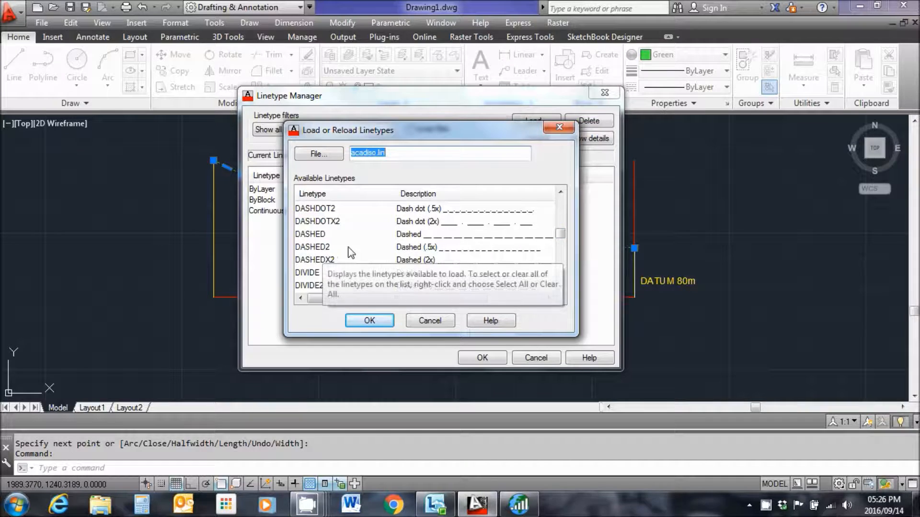
left_click(317, 234)
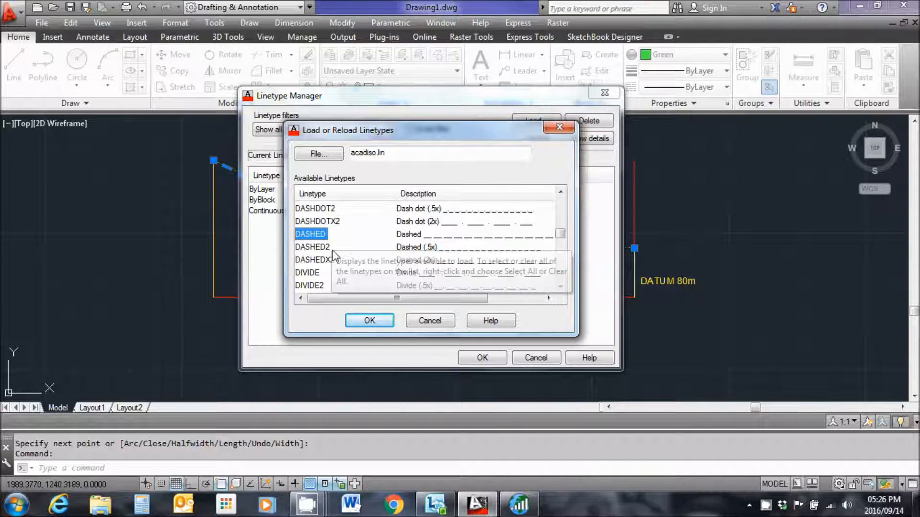
left_click(316, 259)
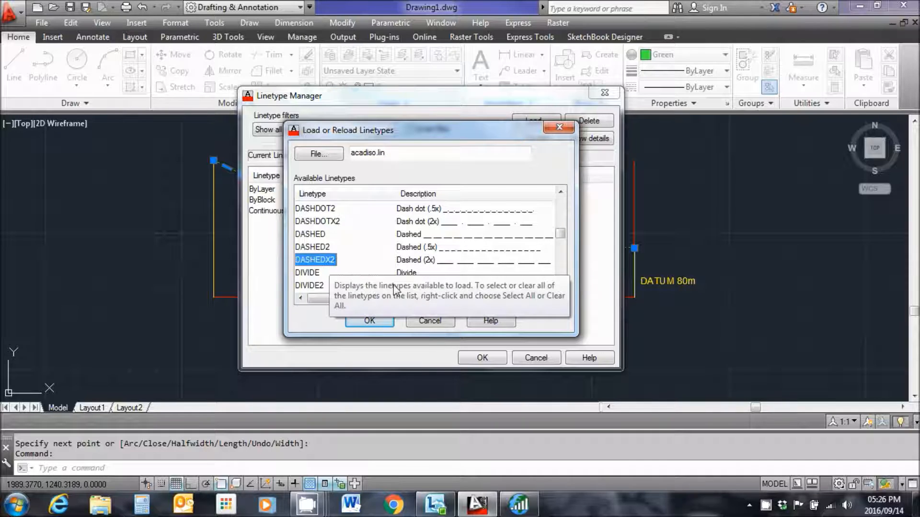
left_click(369, 320)
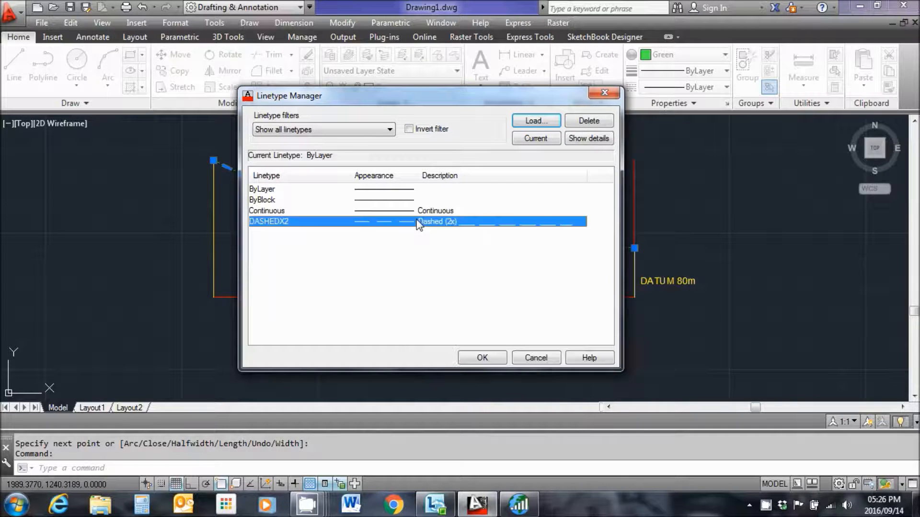
left_click(481, 357)
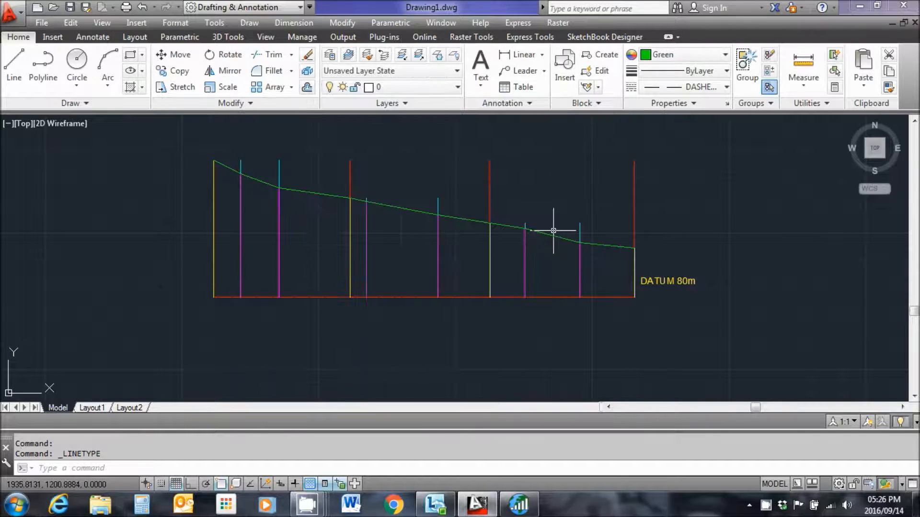
Change the green ground polyline's linetype to DASHEDX2 and inspect the line close up
left_click(554, 231)
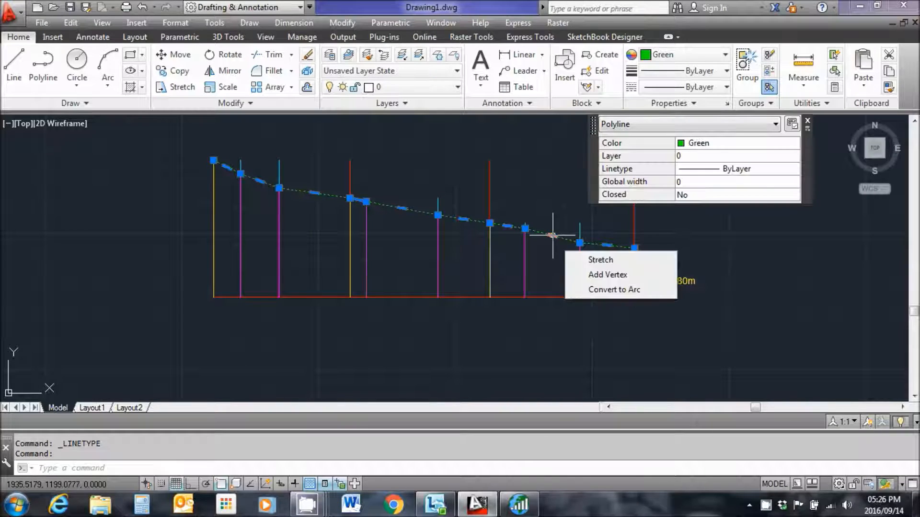
left_click(793, 171)
left_click(796, 169)
left_click(750, 223)
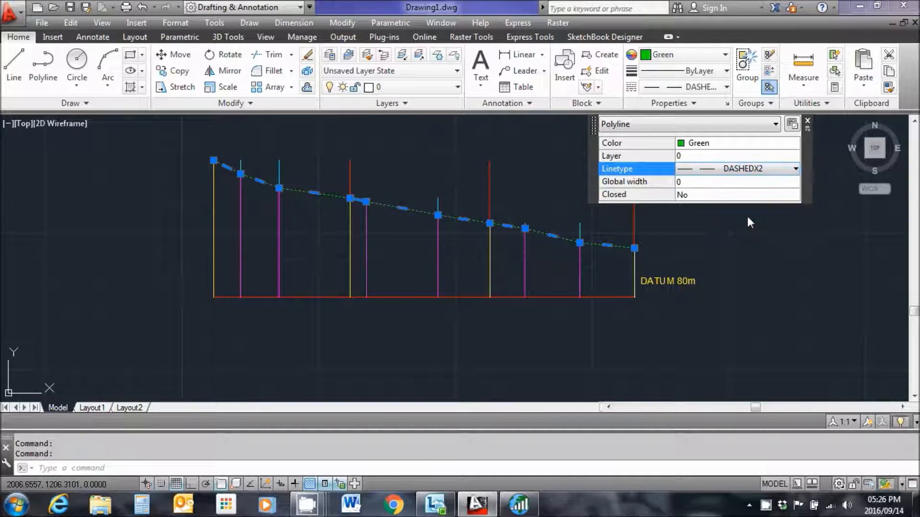
key("Escape")
scroll(427, 207, "up", 8)
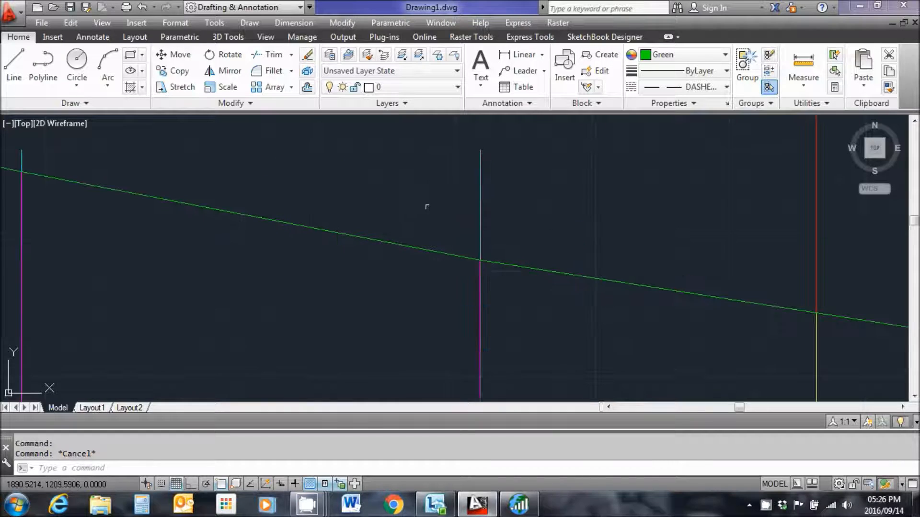
scroll(417, 211, "down", 6)
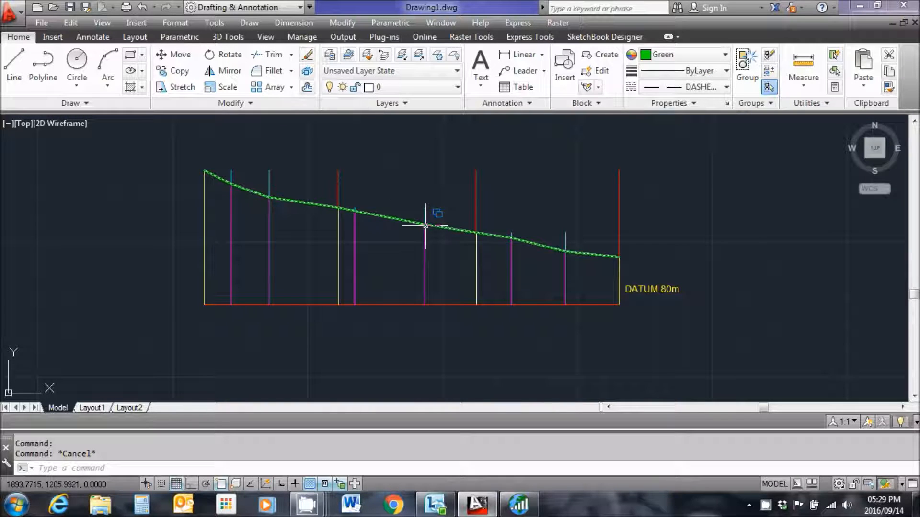
Create a new layer named CONTRUCTION LINES and set it to non-plotting
left_click(329, 56)
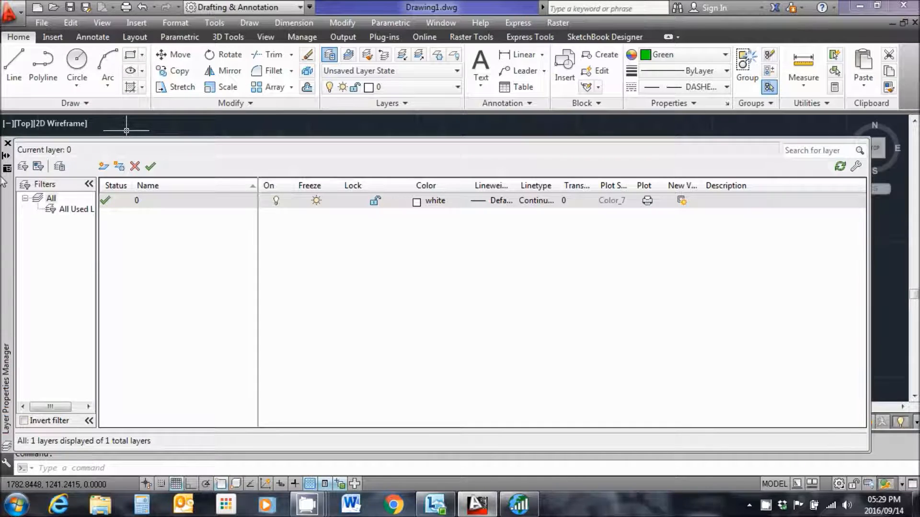
left_click(104, 166)
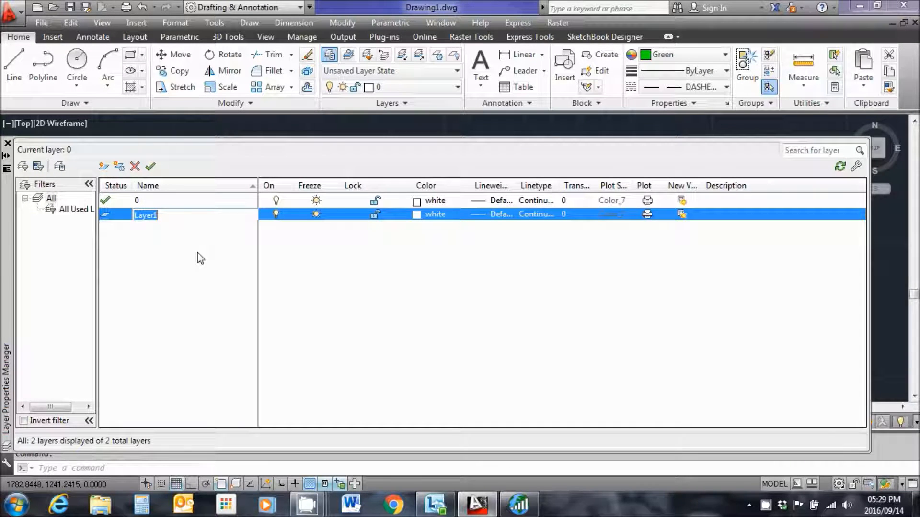
type("CONTRUCTION L")
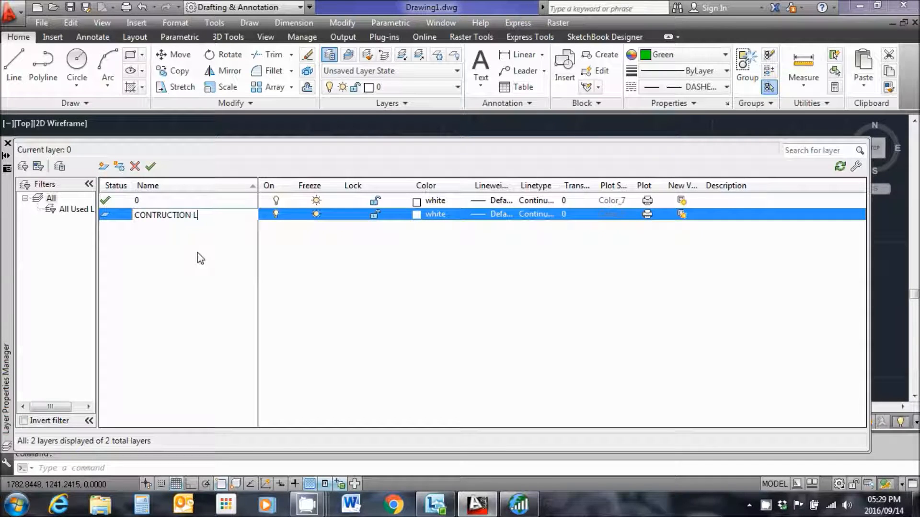
type("INES")
left_click(649, 217)
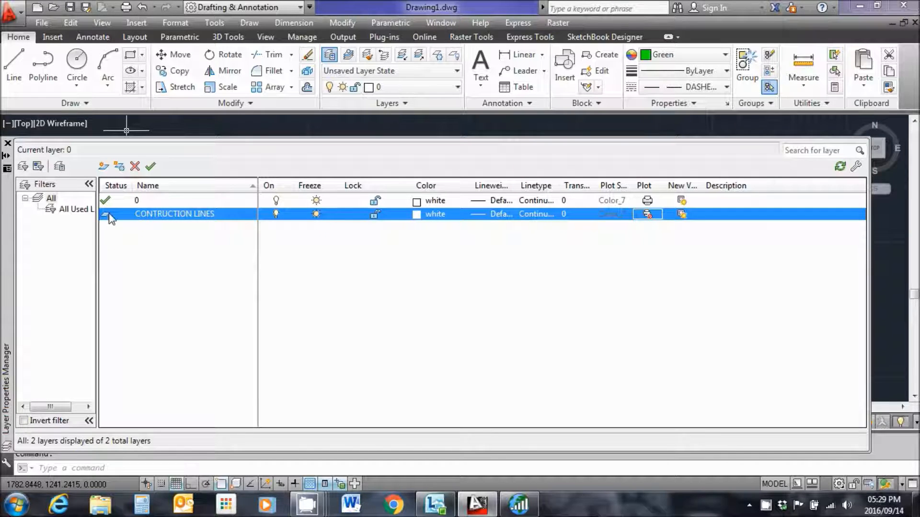
left_click(7, 144)
Move all cyan, magenta and yellow vertical lines onto the CONTRUCTION LINES layer
left_click(585, 267)
left_click(498, 286)
left_click(450, 267)
left_click(360, 245)
left_click(275, 250)
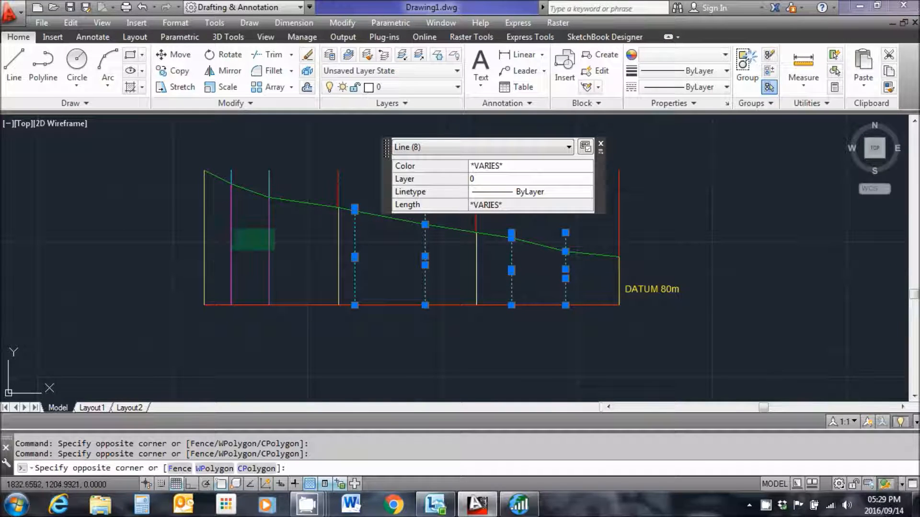
left_click(225, 224)
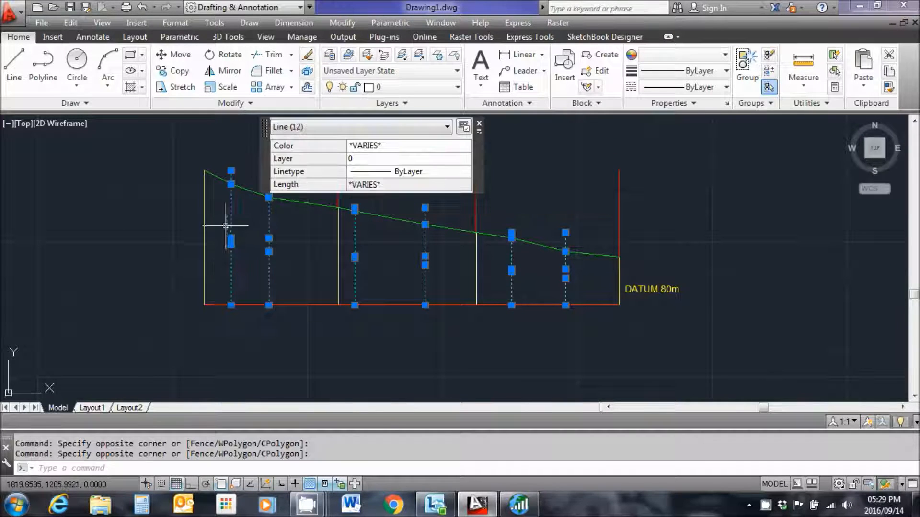
left_click(338, 232)
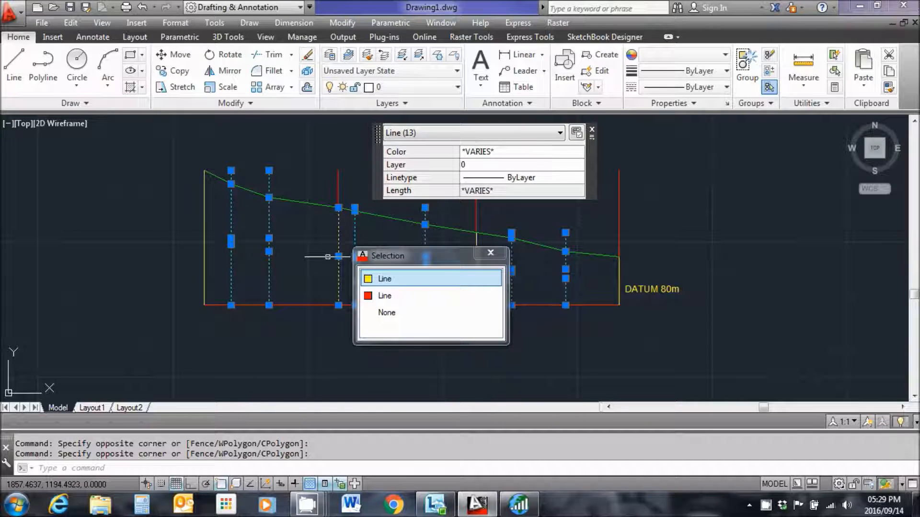
left_click(382, 280)
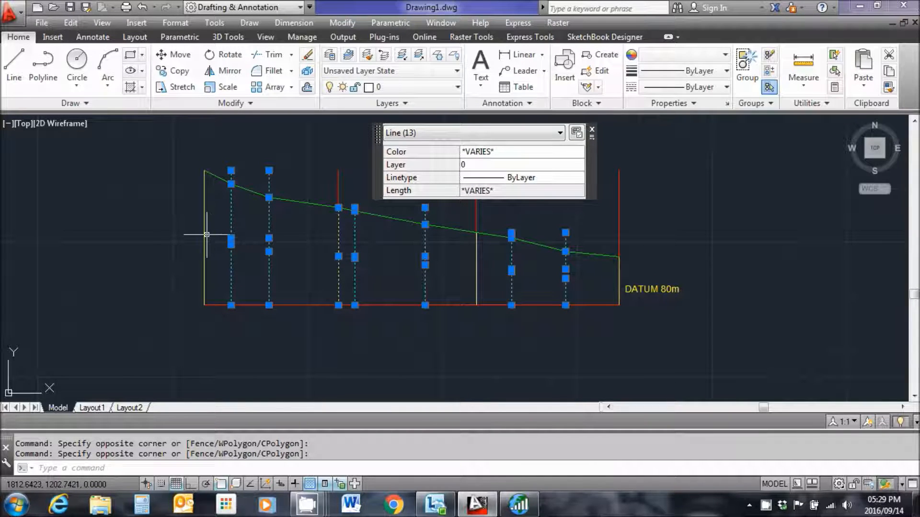
left_click(204, 235)
left_click(265, 282)
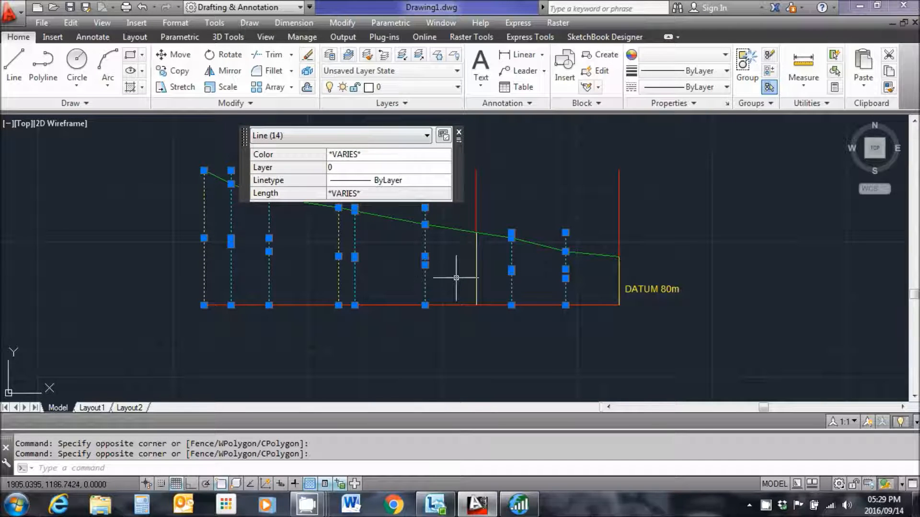
left_click(477, 267)
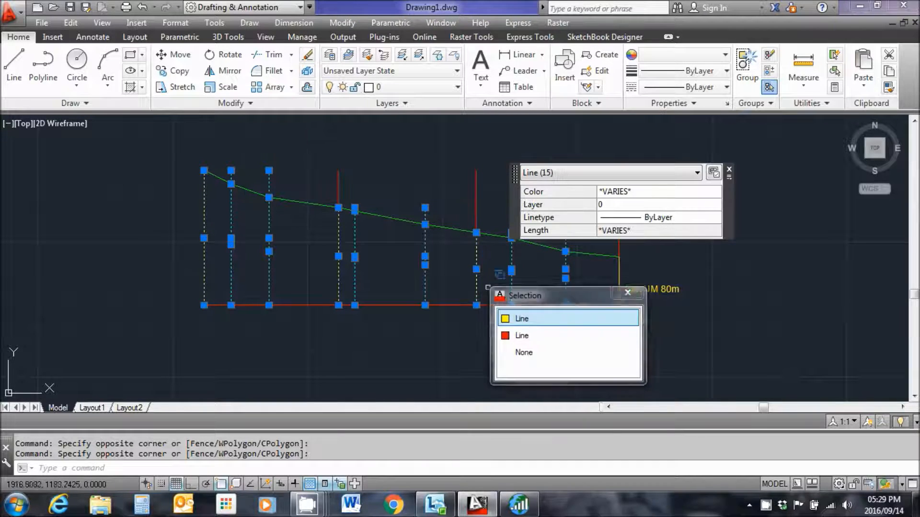
left_click(533, 322)
left_click(619, 288)
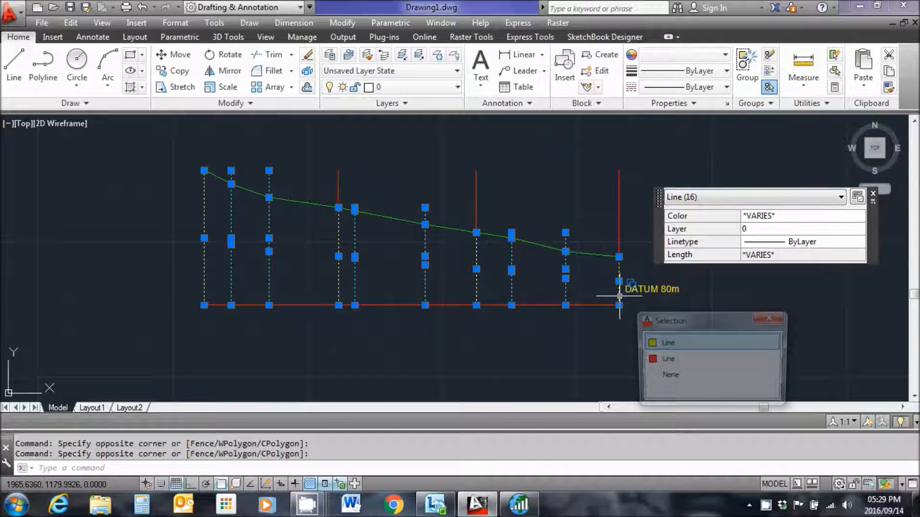
left_click(675, 343)
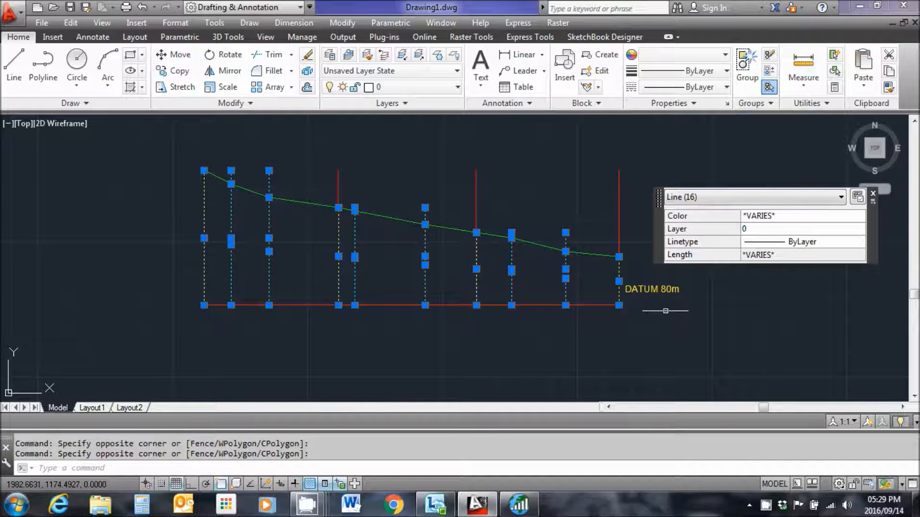
left_click(802, 233)
left_click(801, 233)
left_click(808, 252)
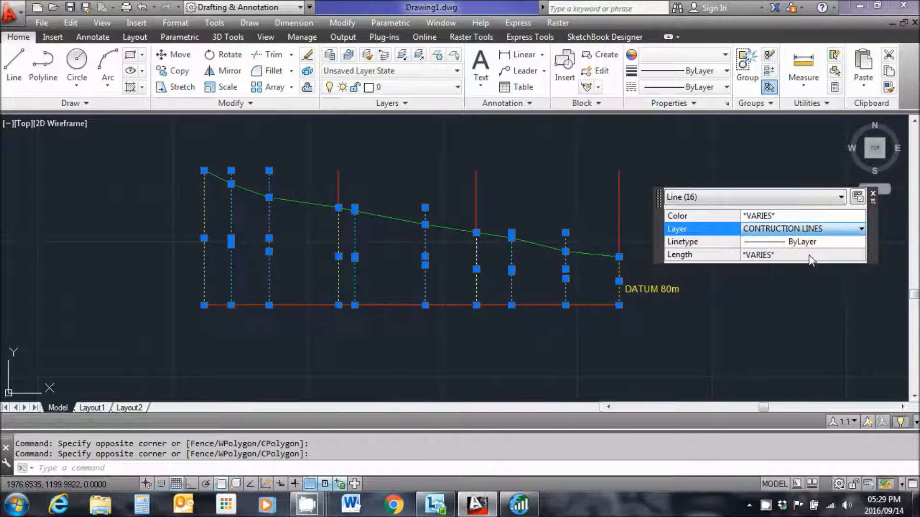
left_click(873, 193)
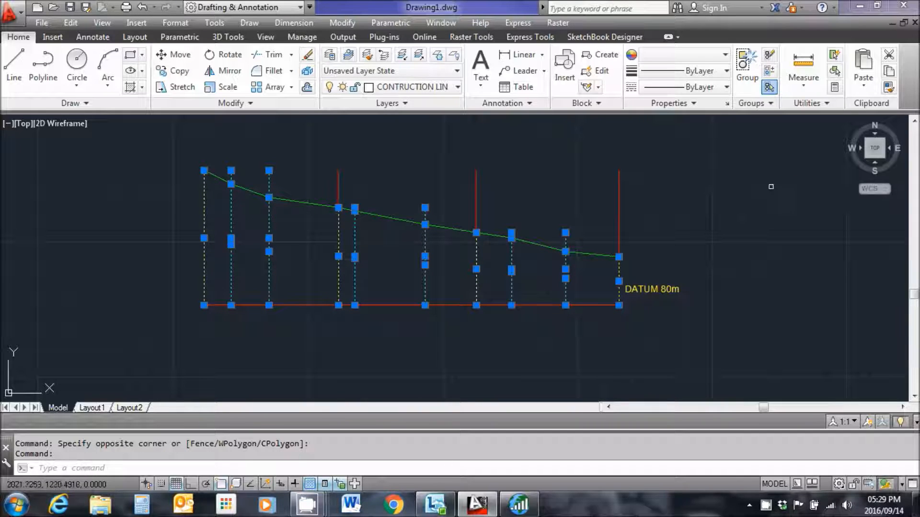
Turn off the CONTRUCTION LINES layer
left_click(456, 88)
left_click(329, 120)
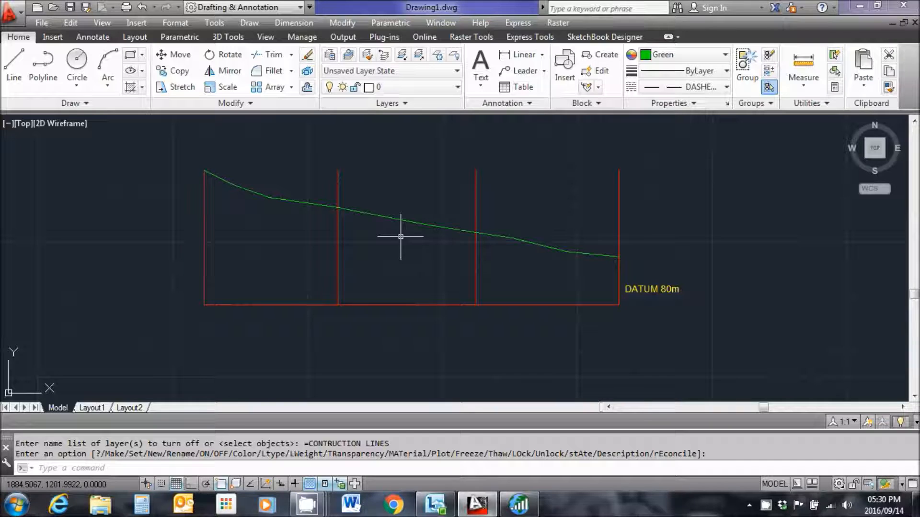
key("Escape")
Offset the green ground polyline downward by 5 units
type("o")
key("Return")
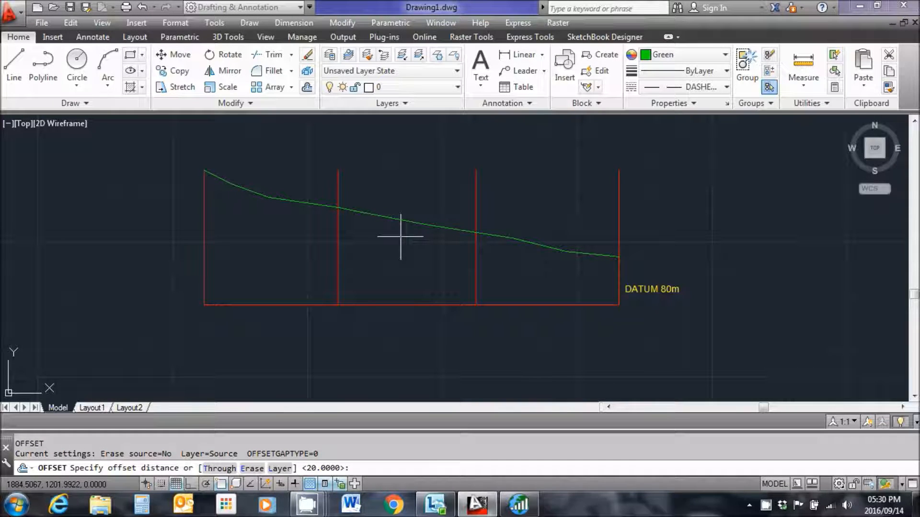
key("Return")
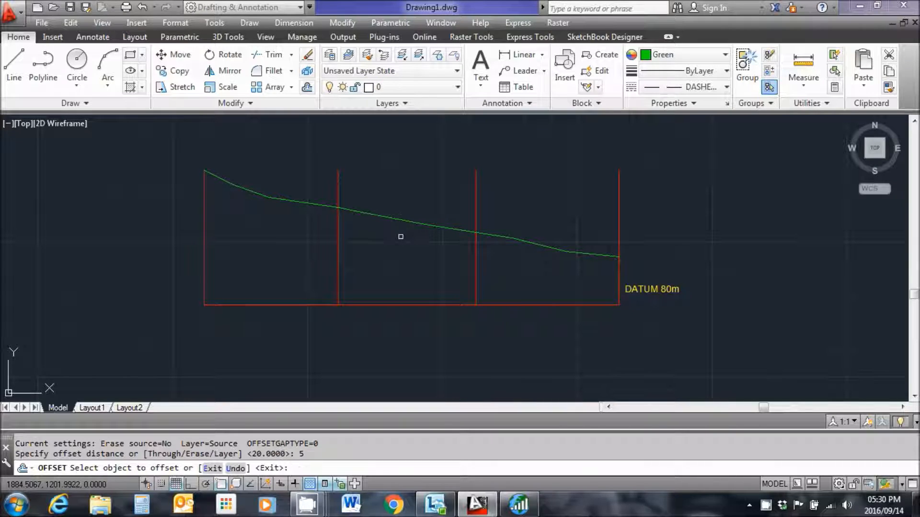
left_click(412, 220)
left_click(425, 251)
right_click(426, 251)
Change the colour of the offset polyline below the green ground line to magenta
left_click(446, 257)
left_click(445, 254)
left_click(429, 239)
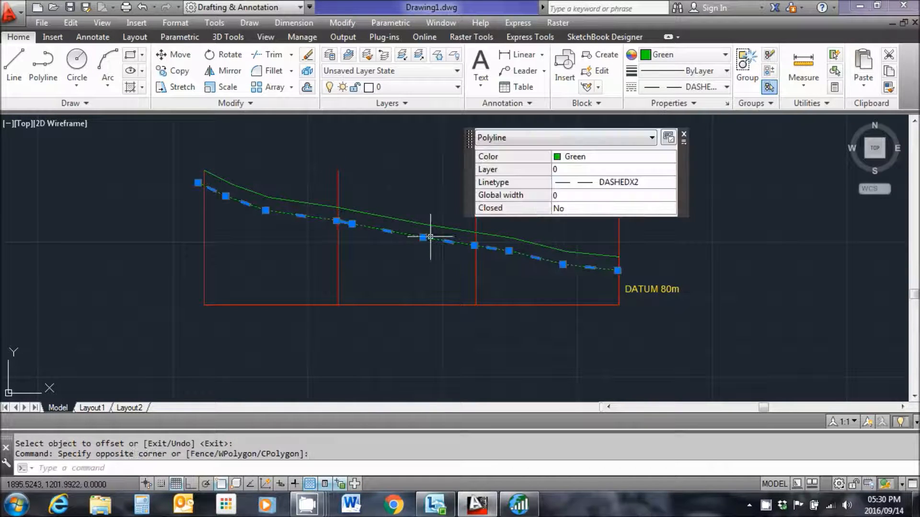
left_click(668, 157)
left_click(672, 157)
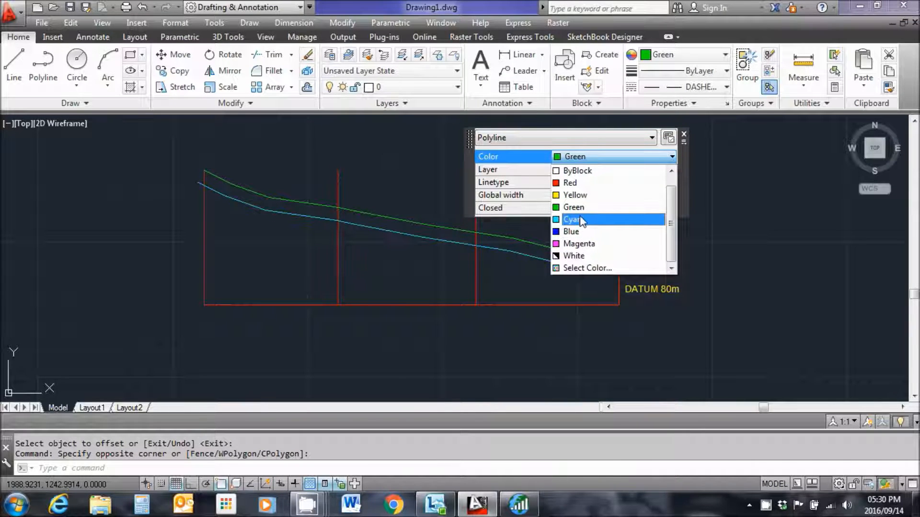
left_click(579, 244)
key("Escape")
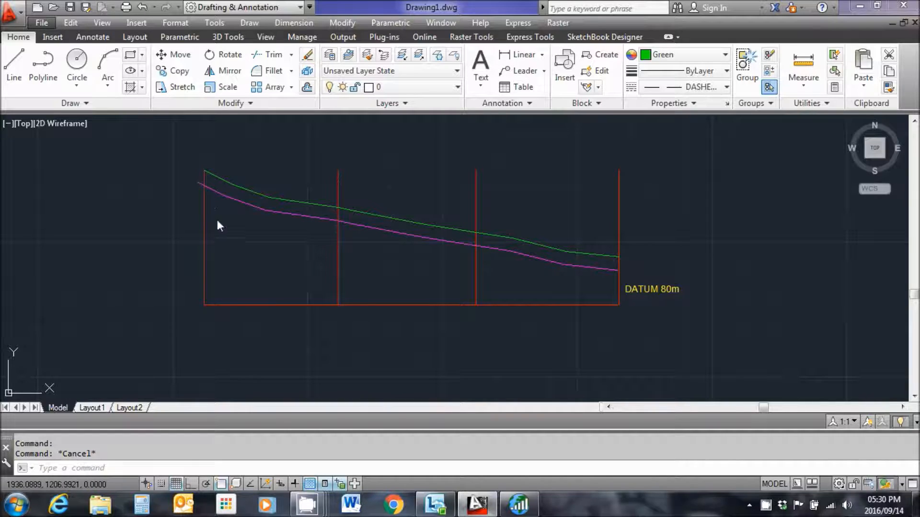
Set the current object colour to yellow
left_click(204, 188)
scroll(213, 197, "up", 2)
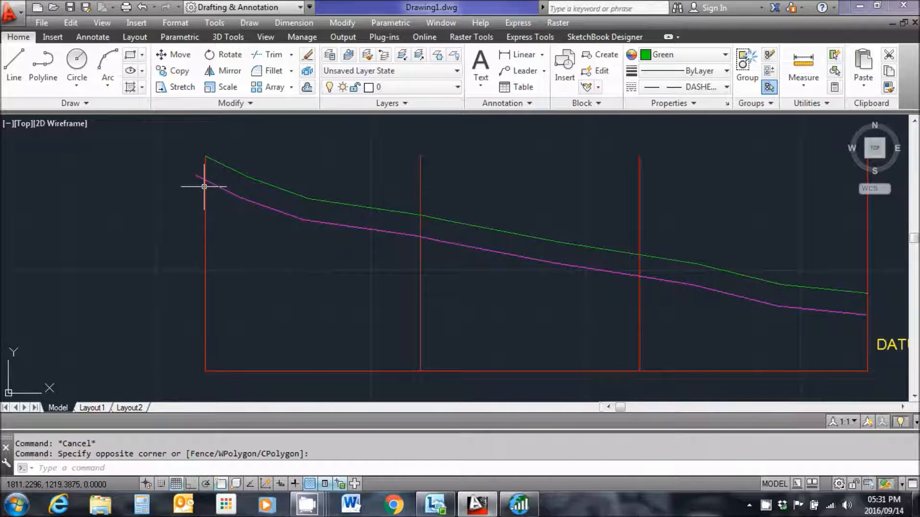
scroll(205, 181, "up", 2)
scroll(204, 175, "down", 2)
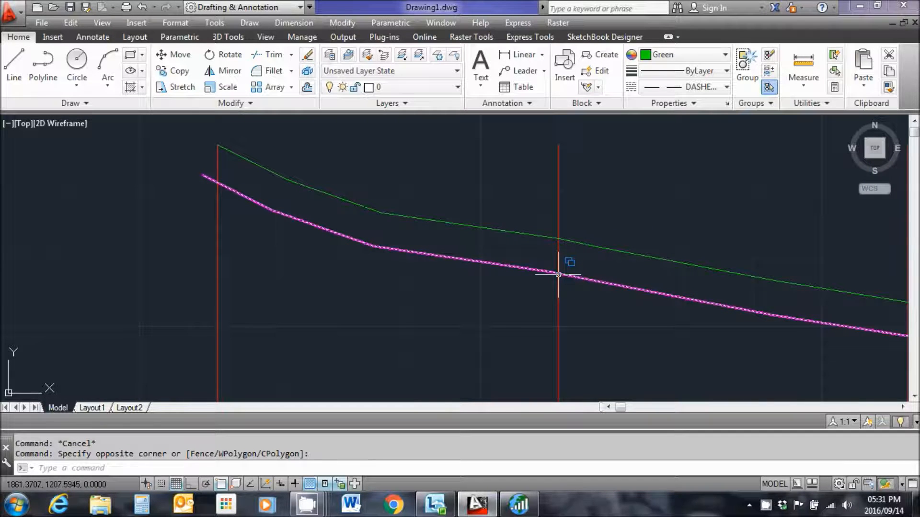
left_click(725, 55)
left_click(666, 121)
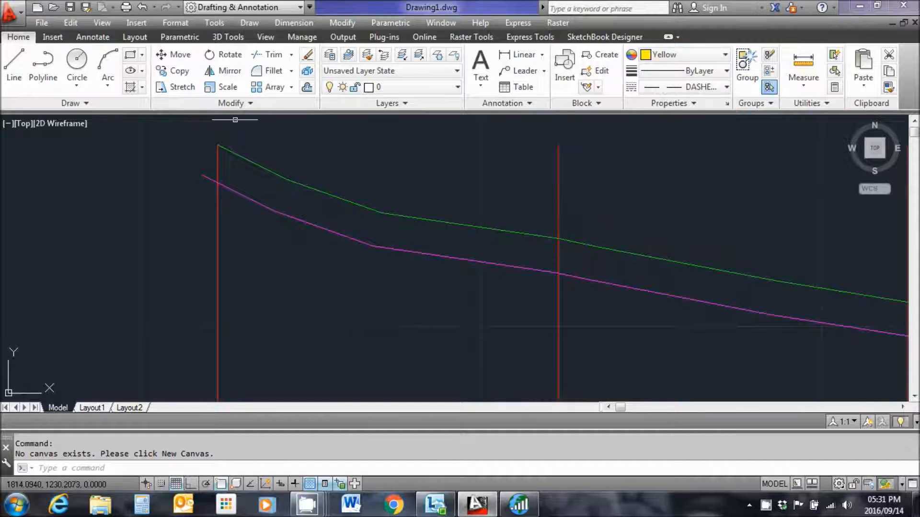
Try a dashed yellow line between the magenta line's crossings with the first and second red verticals, and erase it
left_click(16, 67)
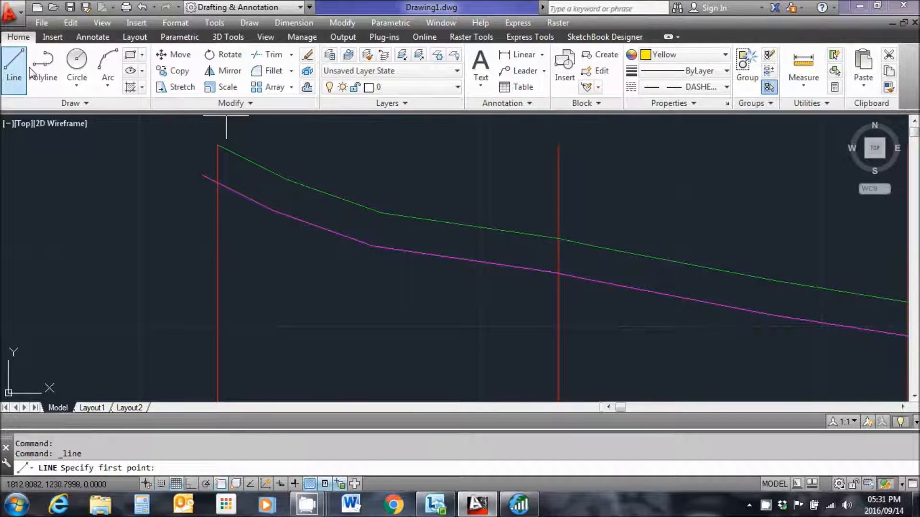
left_click(218, 183)
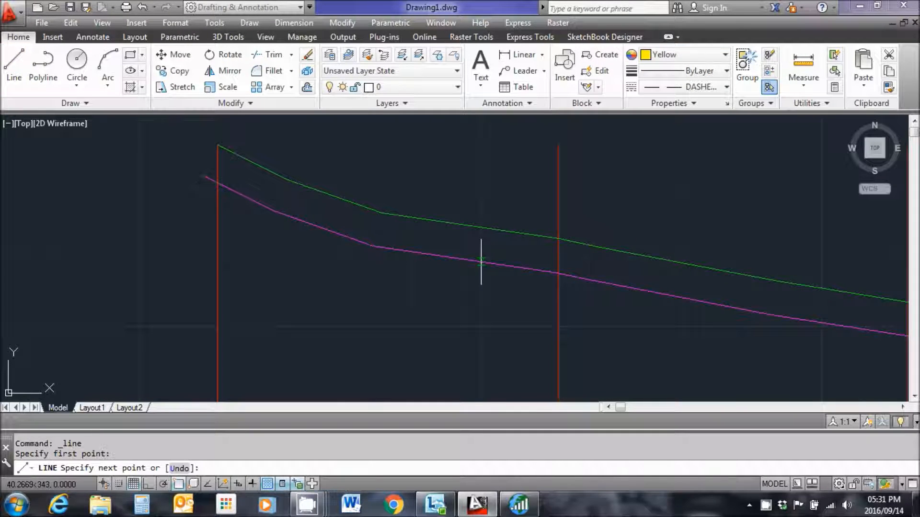
left_click(559, 274)
right_click(559, 273)
left_click(564, 286)
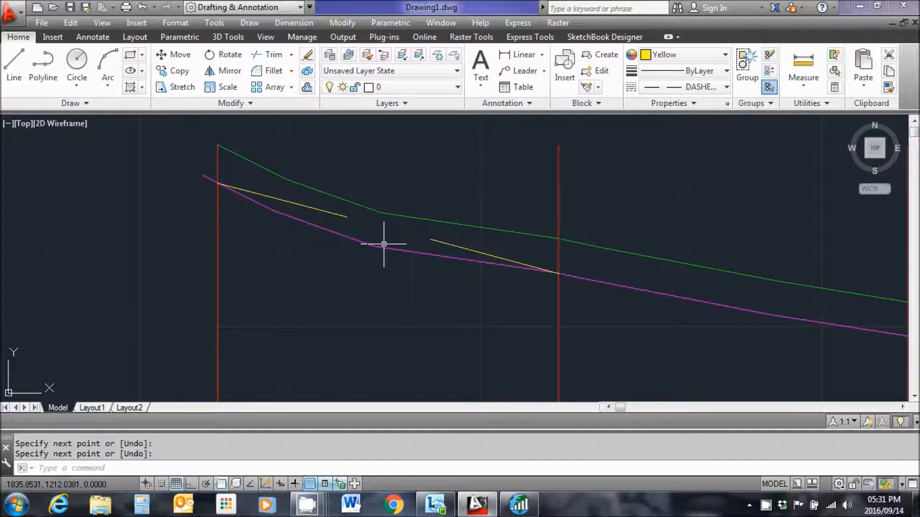
left_click(442, 242)
key("Delete")
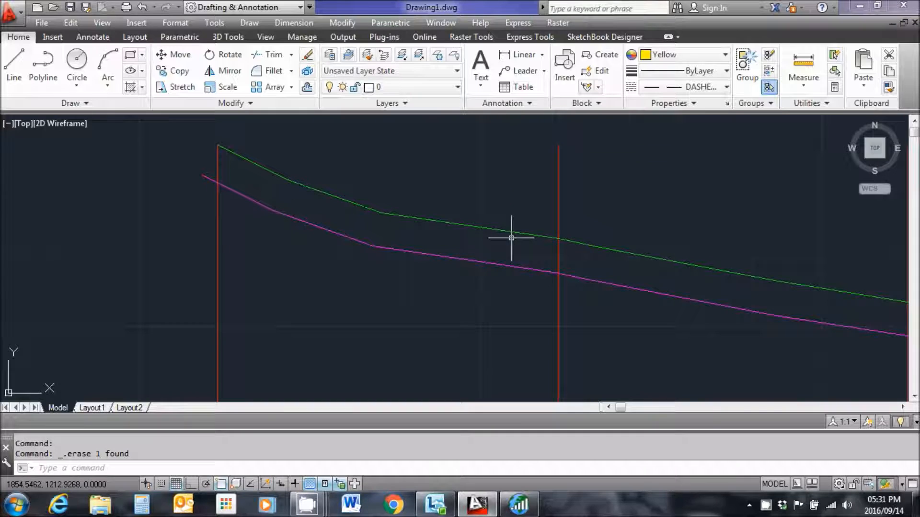
Draw a yellow line with continuous linetype from the second red vertical, just below the magenta line, to the magenta polyline's nearest sharp low vertex
left_click(721, 91)
left_click(678, 139)
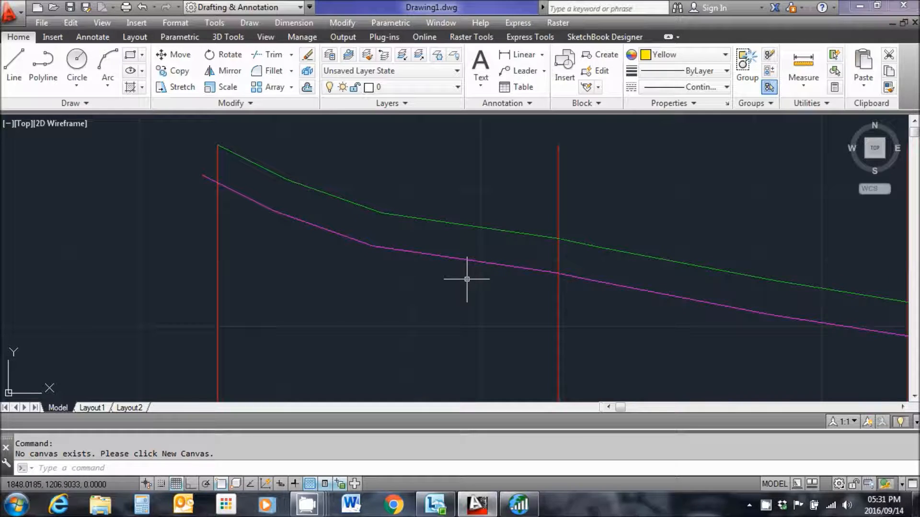
left_click(14, 62)
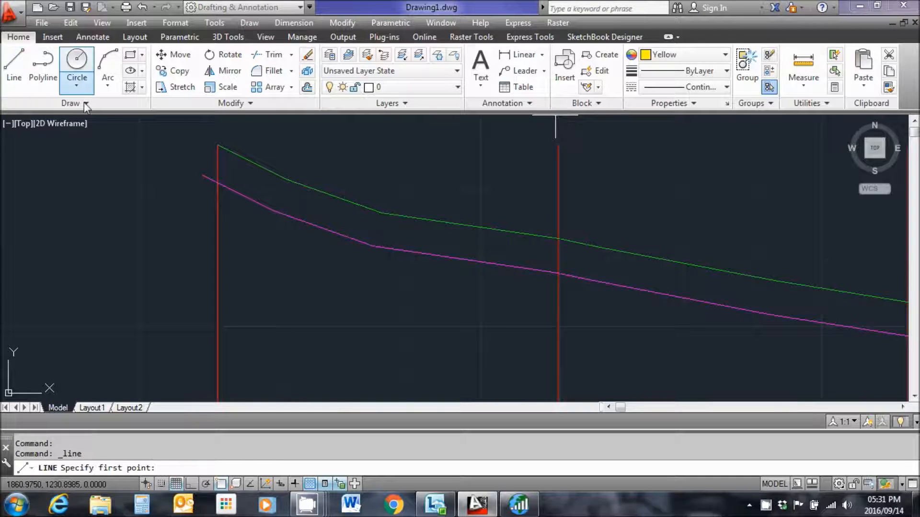
scroll(559, 281, "up", 2)
left_click(559, 282)
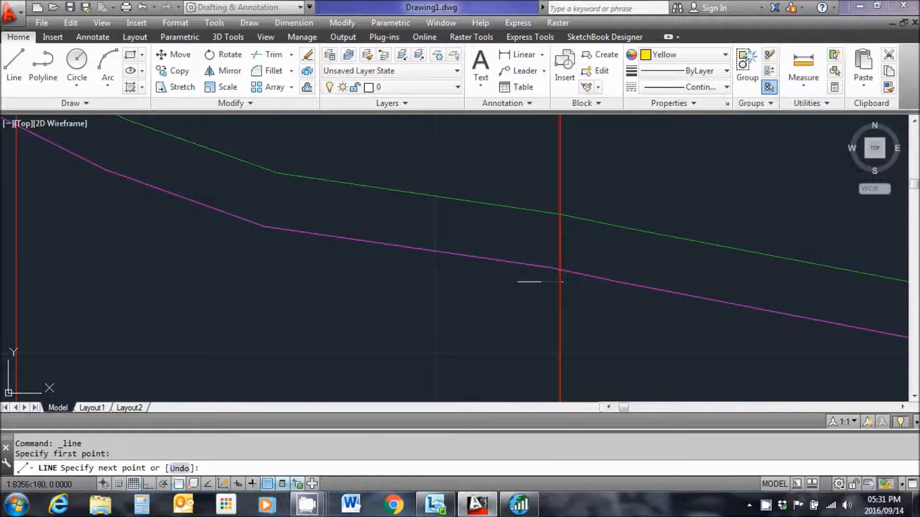
middle_click_drag(102, 206, 380, 243)
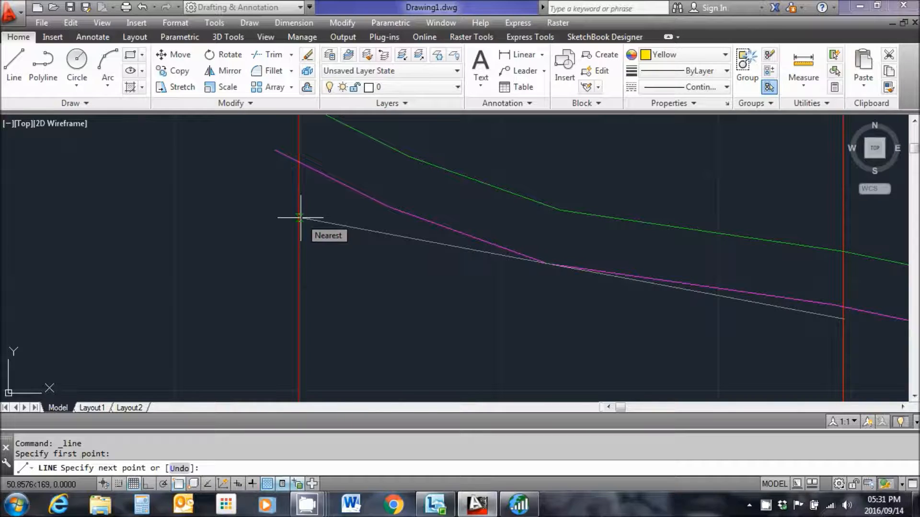
left_click(547, 263)
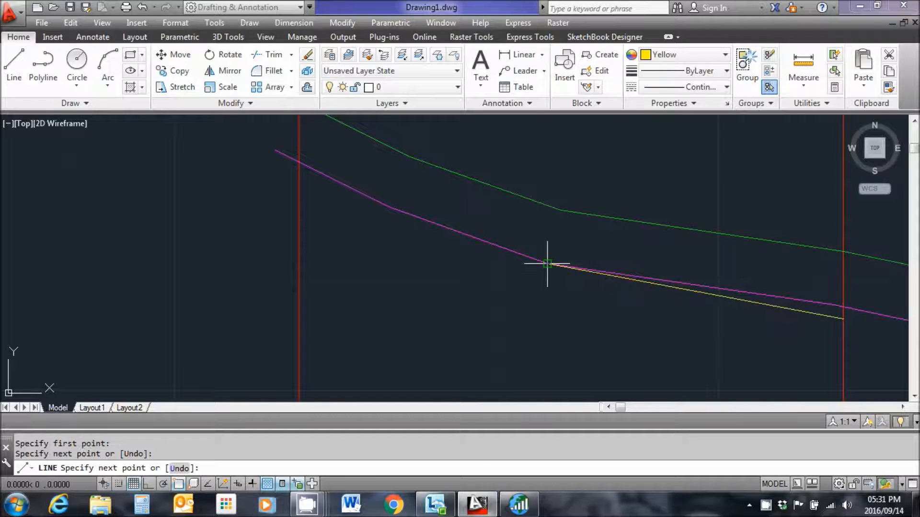
right_click(554, 268)
left_click(585, 278)
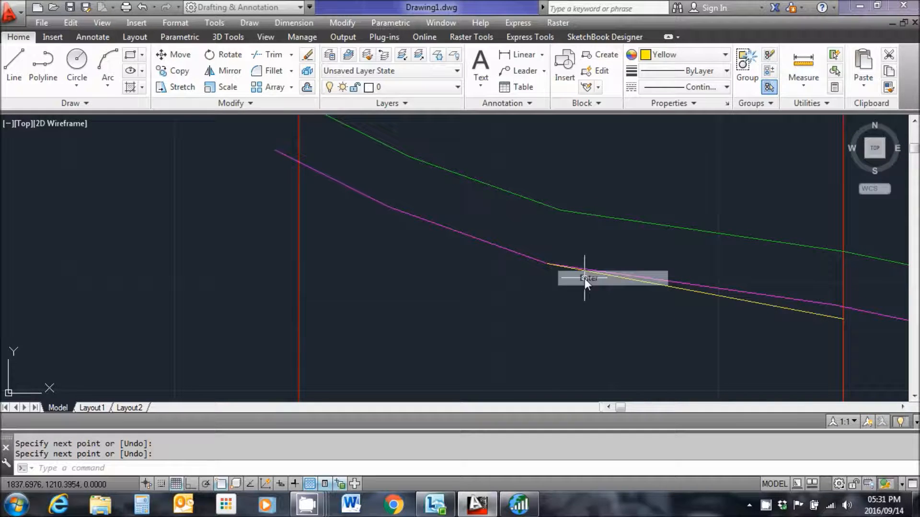
Extend the yellow line to the first red vertical
left_click(288, 57)
left_click(274, 106)
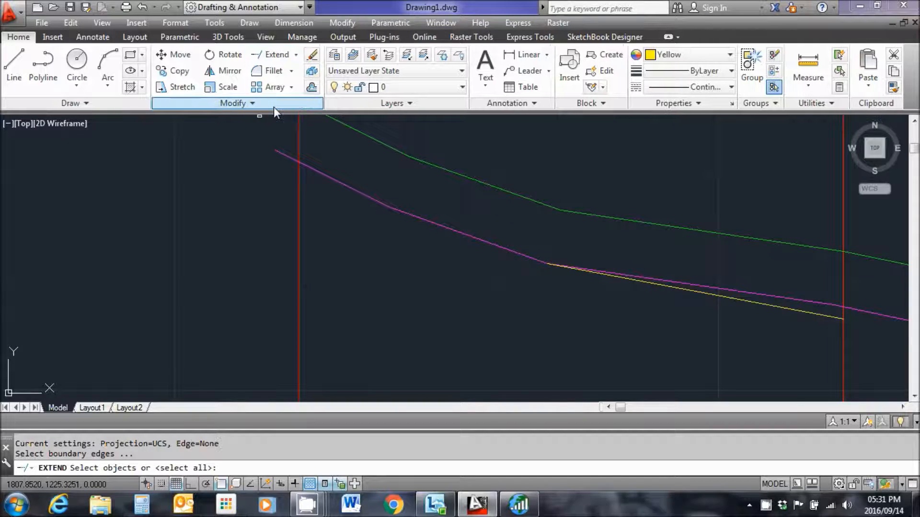
left_click(299, 230)
key("Return")
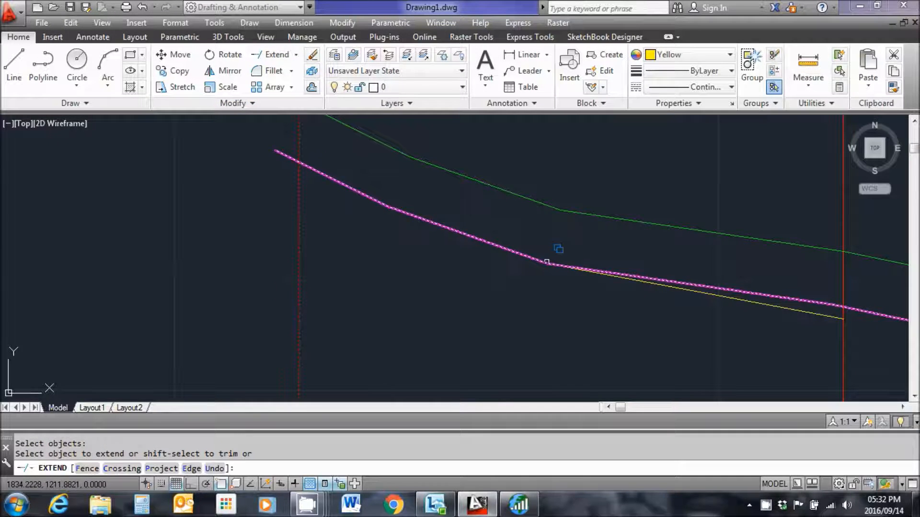
left_click(574, 269)
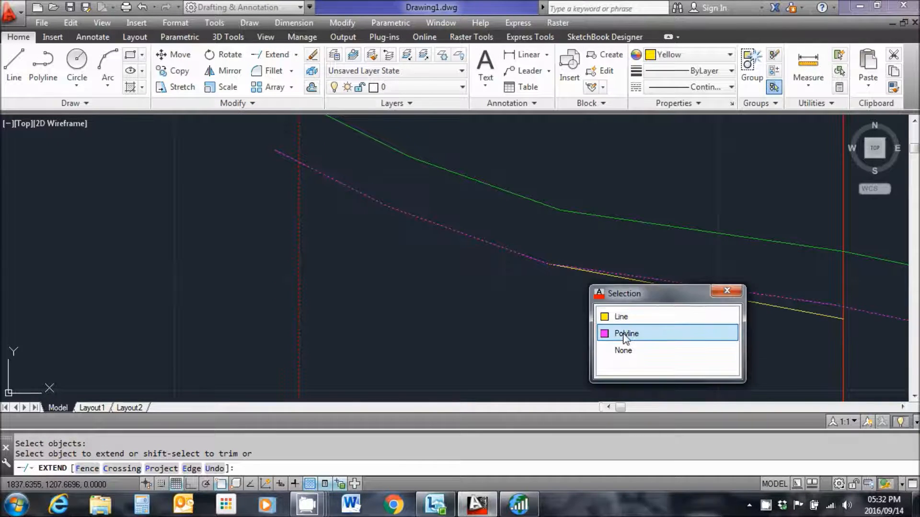
left_click(620, 316)
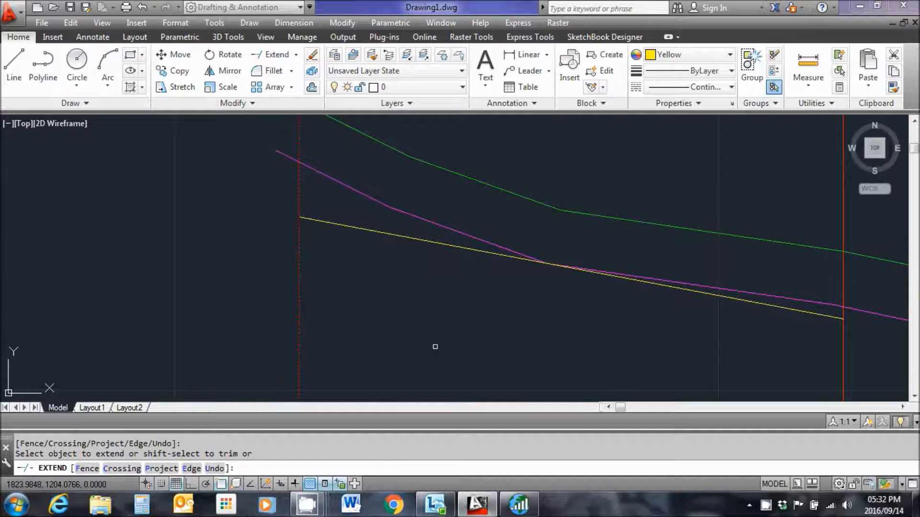
key("Escape")
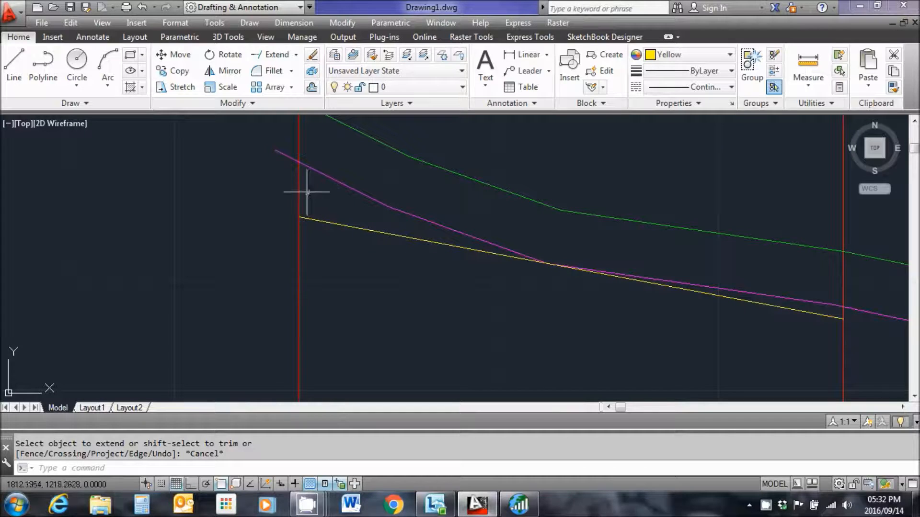
Continue the yellow line from the second red vertical to the magenta crossing at the third, and on to the last vertical below the magenta line
scroll(519, 273, "down", 5)
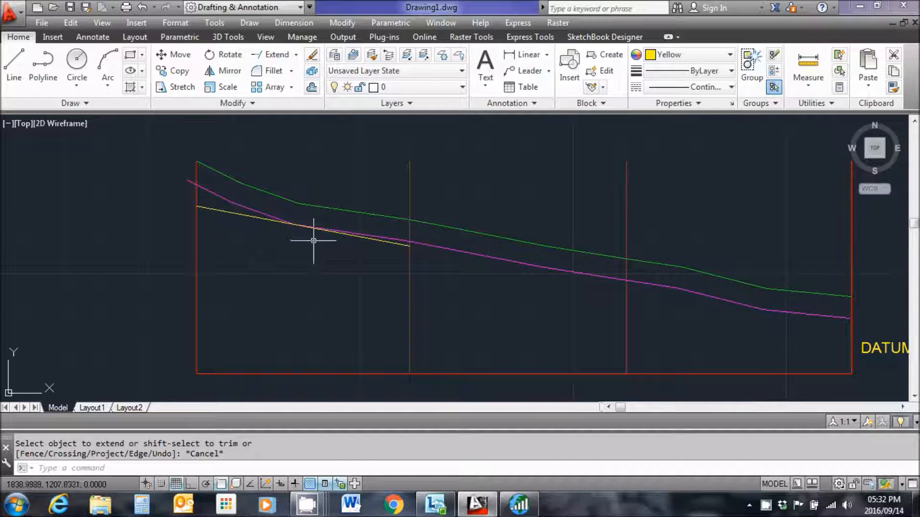
left_click(11, 71)
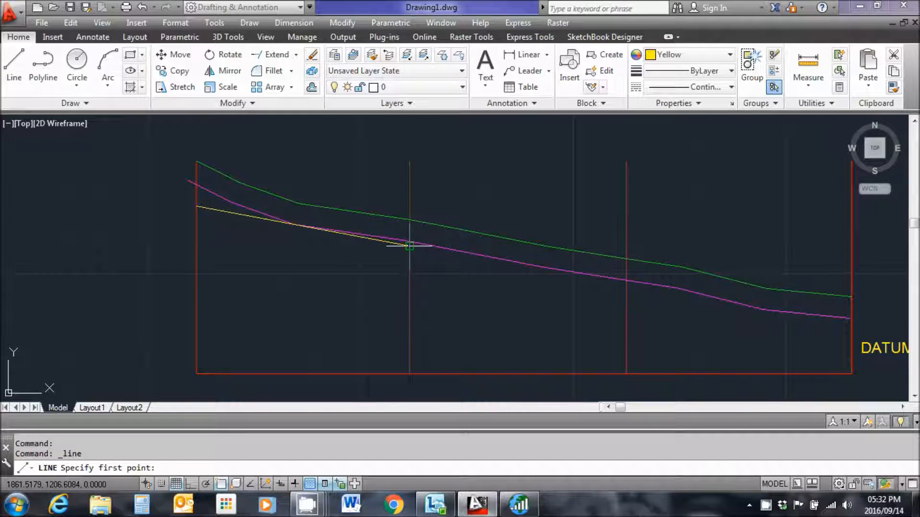
left_click(410, 245)
left_click(626, 281)
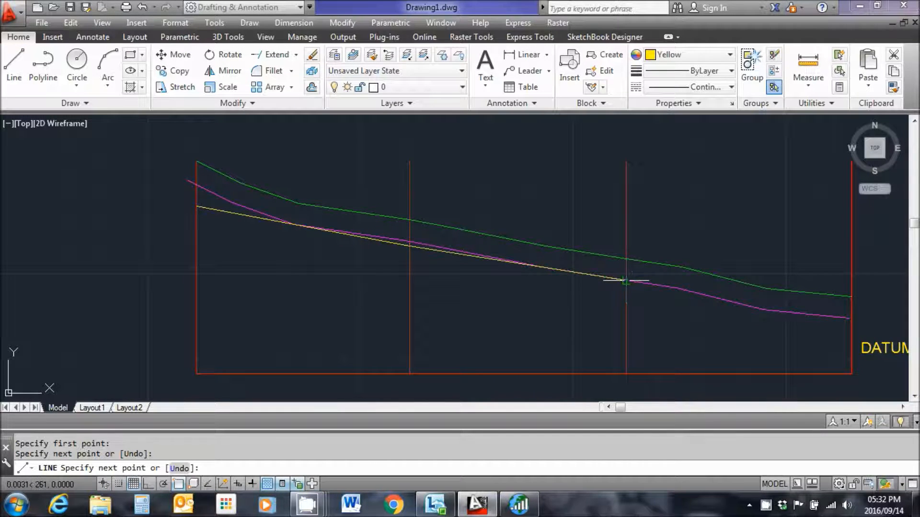
scroll(631, 291, "down", 2)
middle_click_drag(629, 295, 556, 287)
middle_click_drag(688, 316, 591, 291)
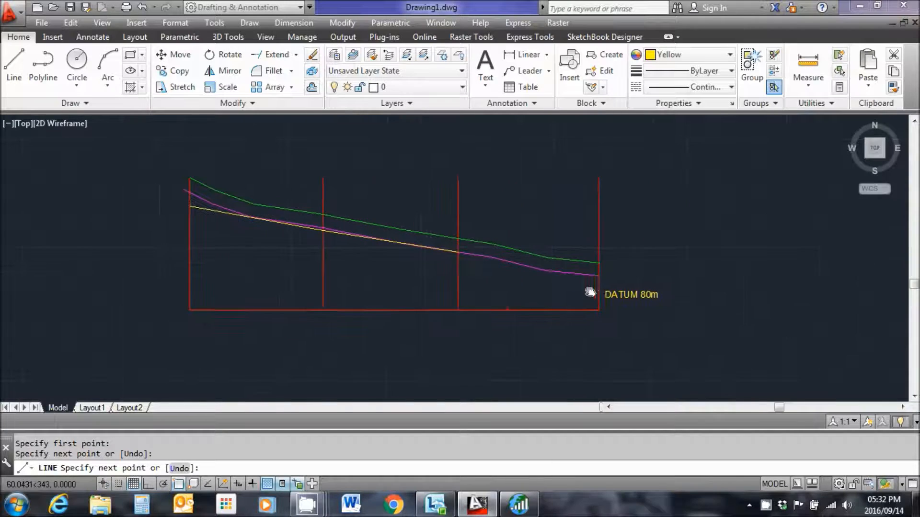
scroll(543, 286, "up", 5)
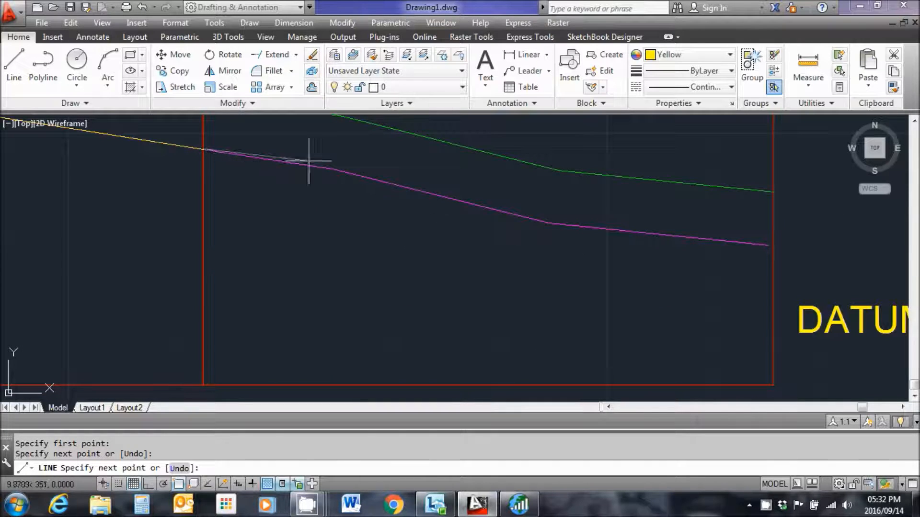
left_click(772, 274)
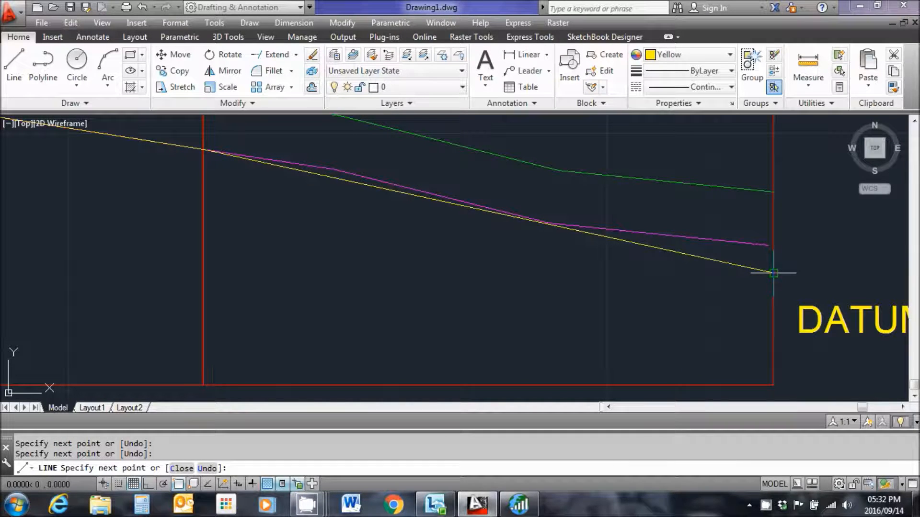
right_click(773, 274)
left_click(799, 286)
Offset the red datum baseline downward by 15 units
scroll(498, 274, "down", 5)
middle_click_drag(453, 275, 577, 281)
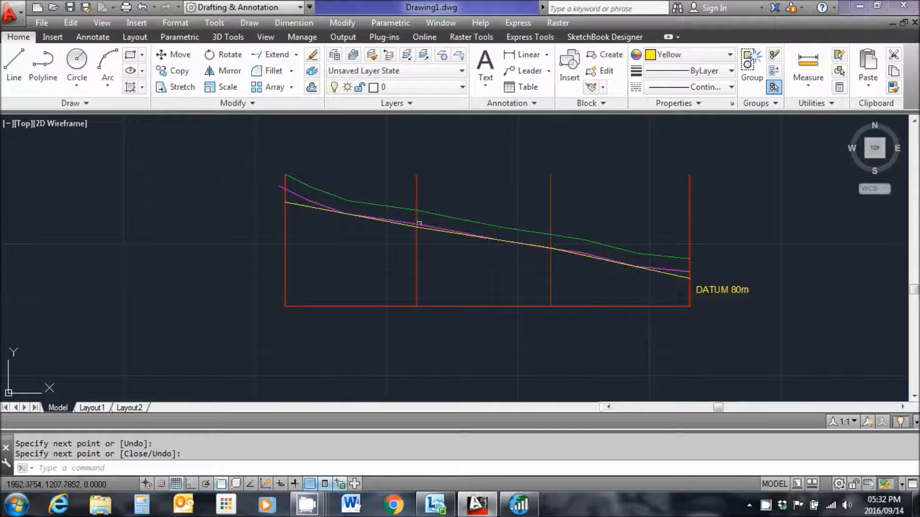
scroll(355, 225, "up", 2)
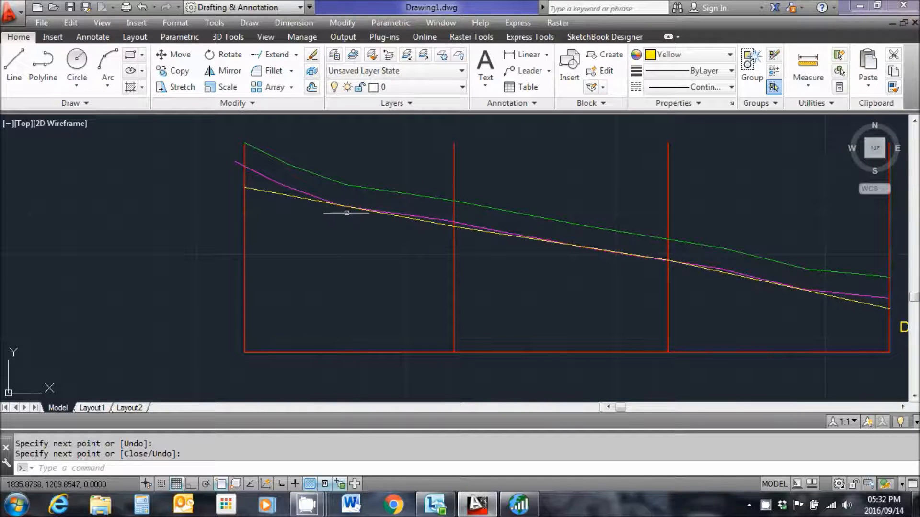
middle_click_drag(686, 288, 614, 290)
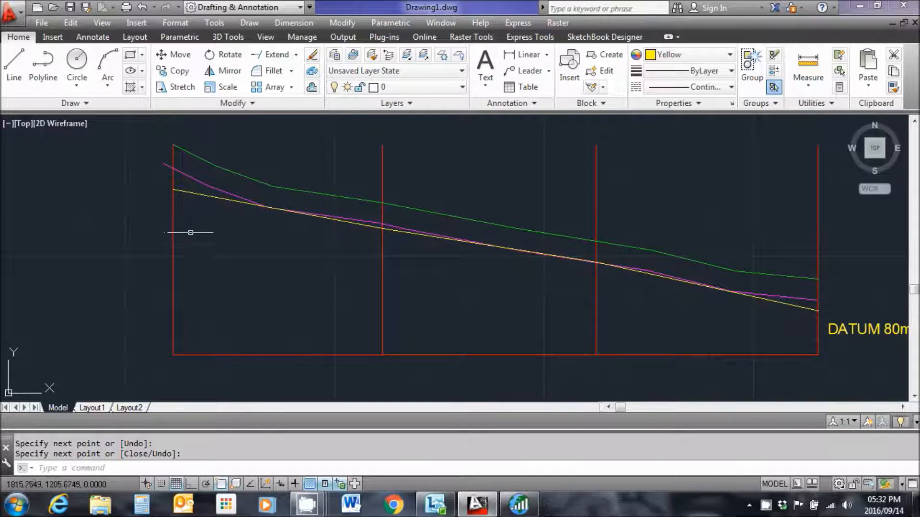
middle_click_drag(458, 312, 372, 282)
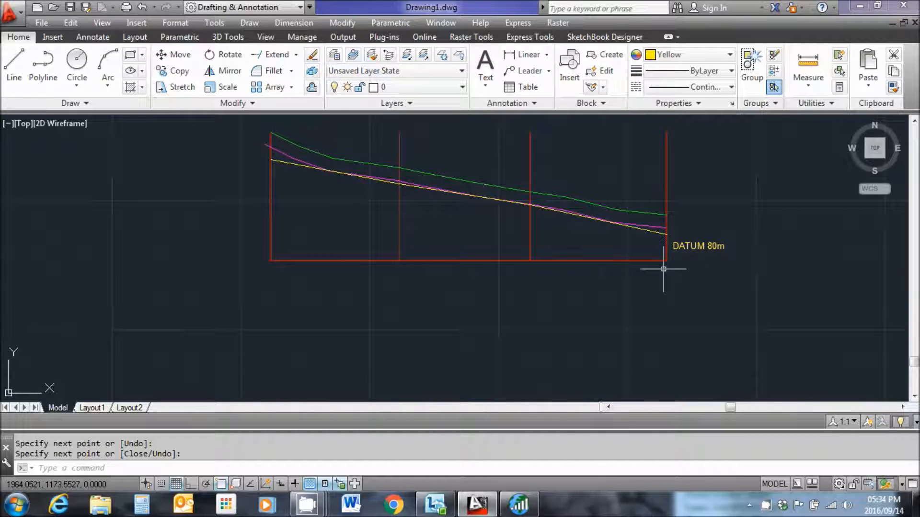
type("o")
key("Return")
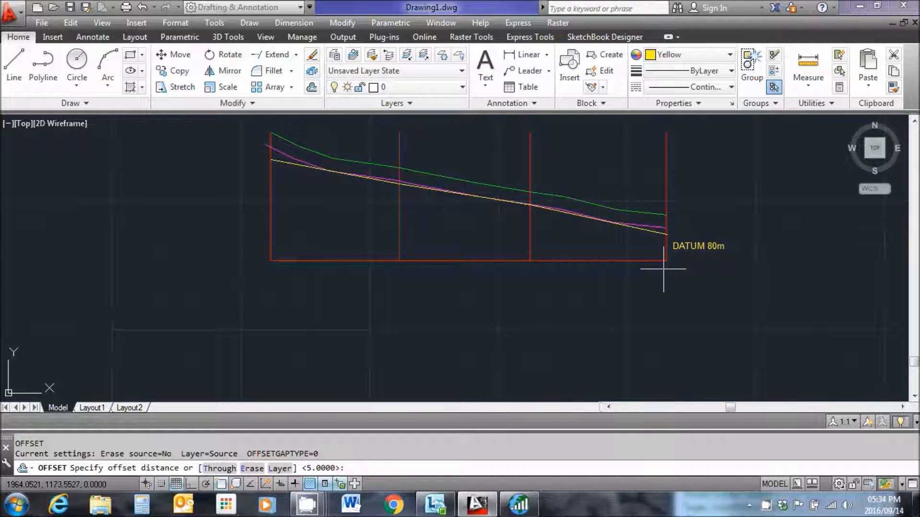
type("15")
key("Return")
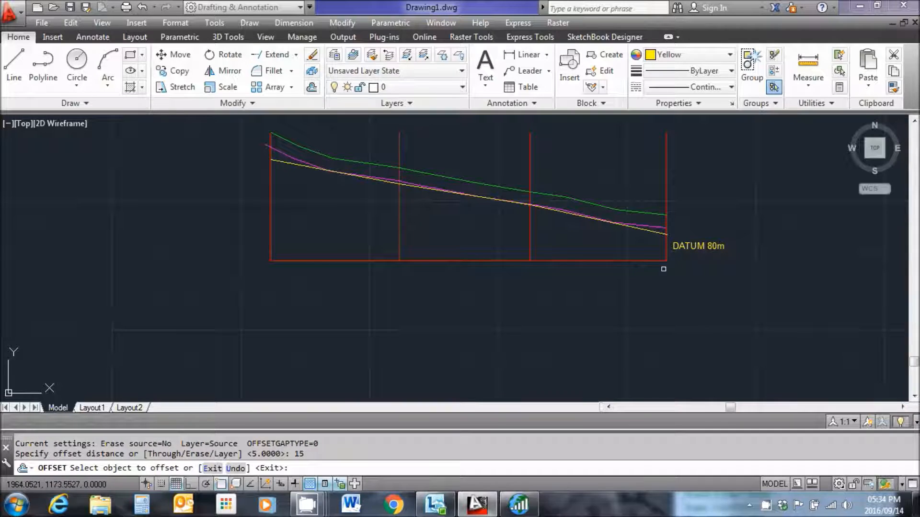
left_click(616, 261)
left_click(614, 302)
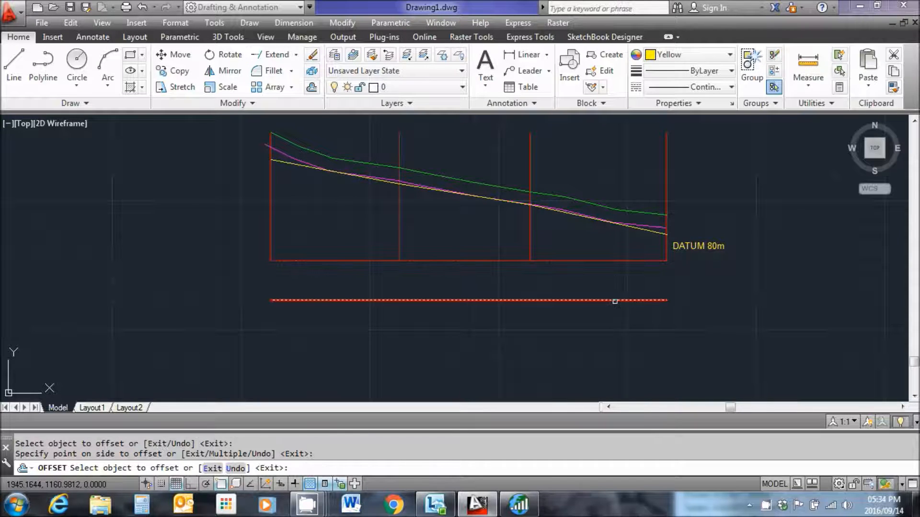
Add four more red horizontal lines below, offsetting each lowest line downward by the same 15 units
left_click(615, 301)
left_click(612, 339)
left_click(612, 339)
left_click(611, 361)
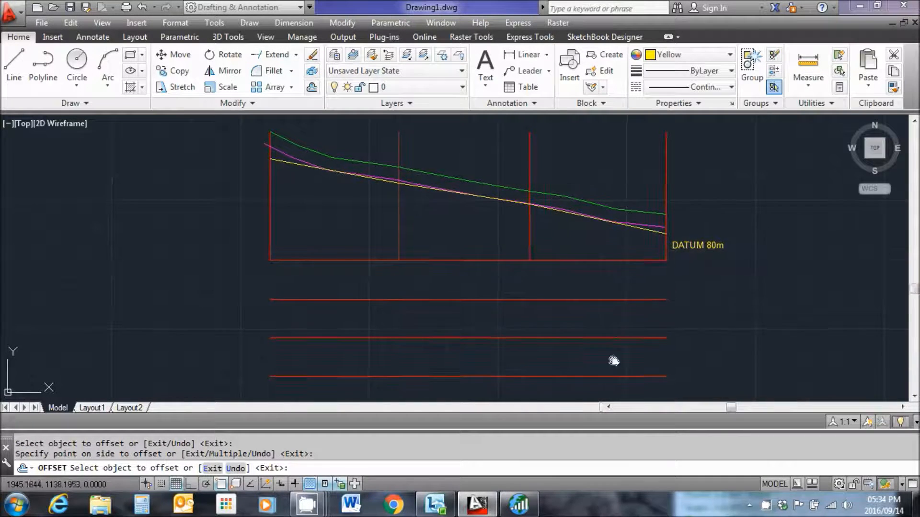
middle_click_drag(612, 362, 608, 292)
left_click(604, 308)
left_click(603, 333)
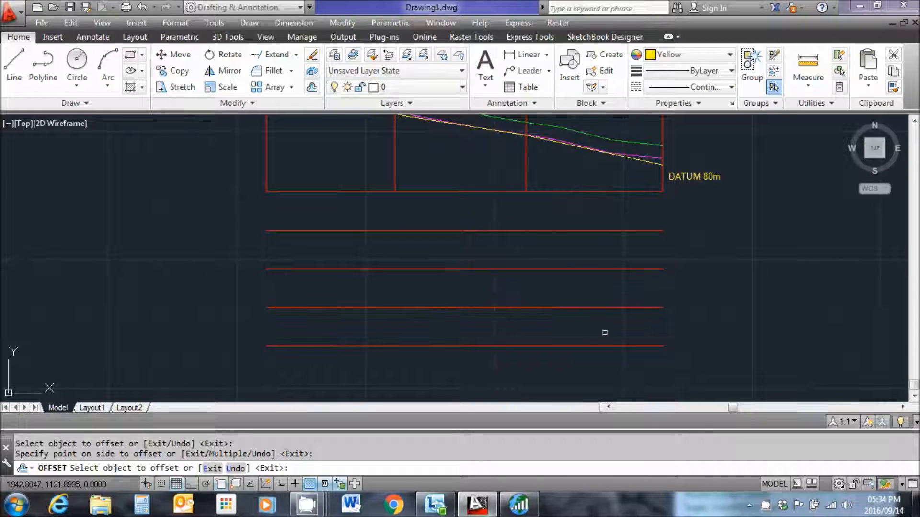
left_click(601, 346)
left_click(602, 352)
scroll(606, 316, "down", 2)
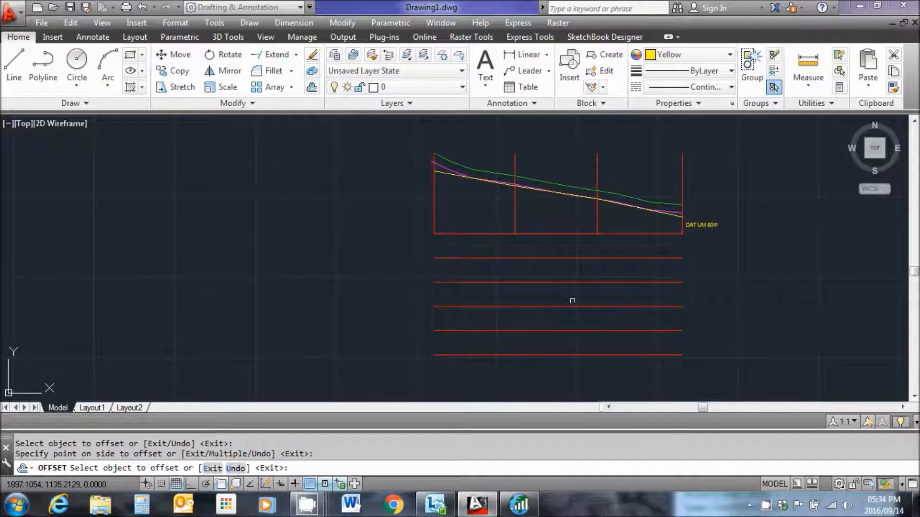
key("Escape")
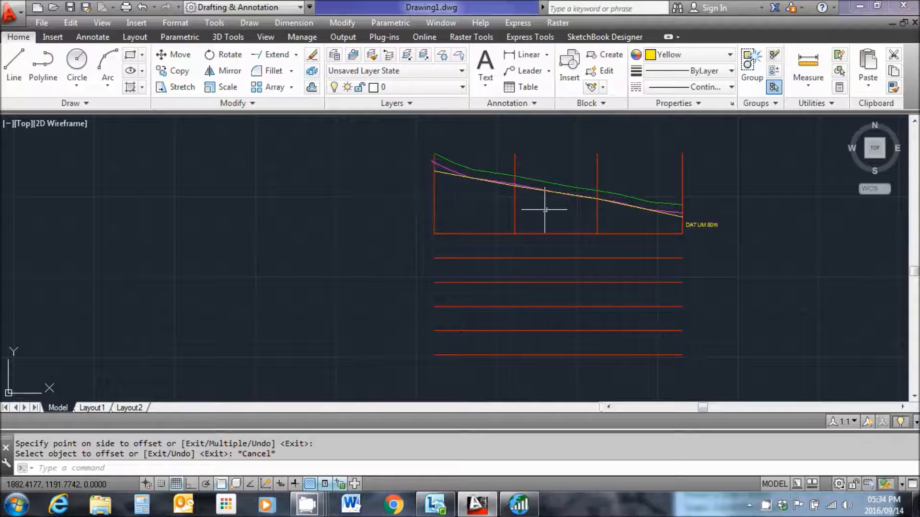
Extend all four red verticals down to the lowest red horizontal line
left_click(271, 54)
left_click(527, 355)
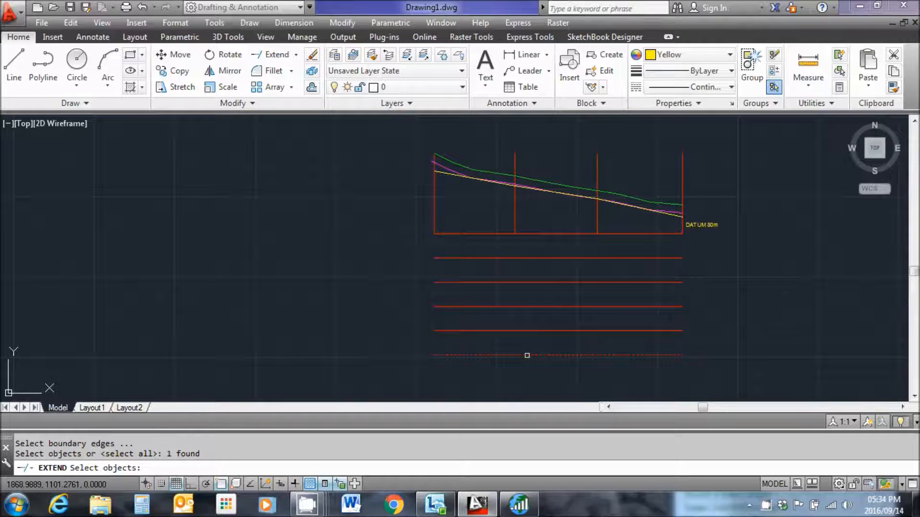
key("Return")
left_click(657, 225)
left_click(383, 225)
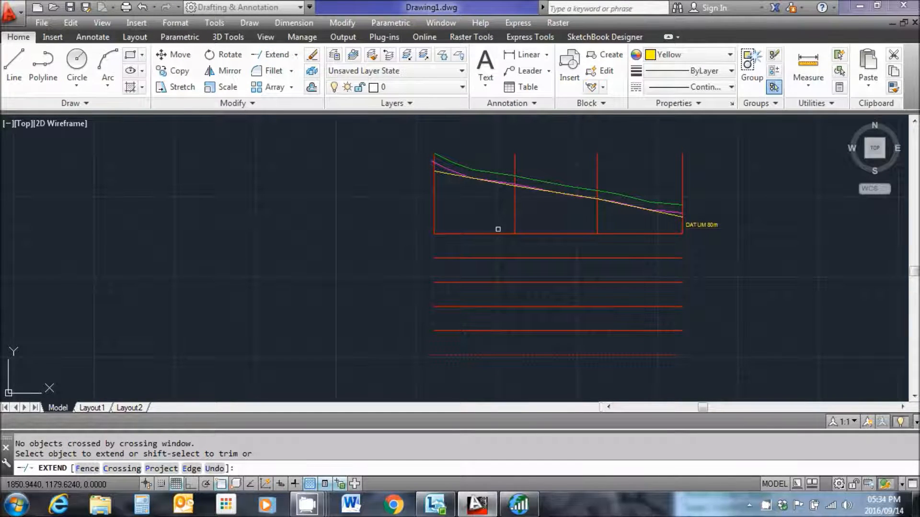
left_click(430, 221)
left_click(439, 221)
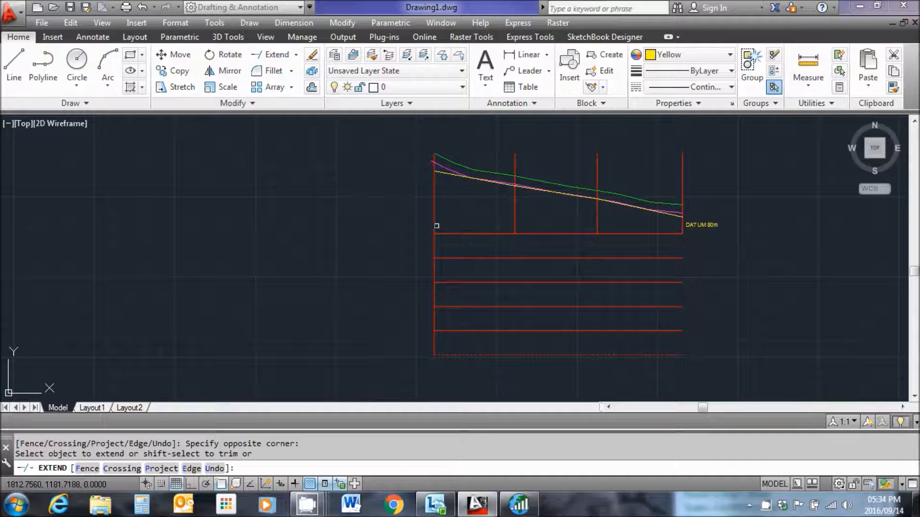
left_click(507, 222)
left_click(556, 213)
left_click(616, 228)
left_click(581, 229)
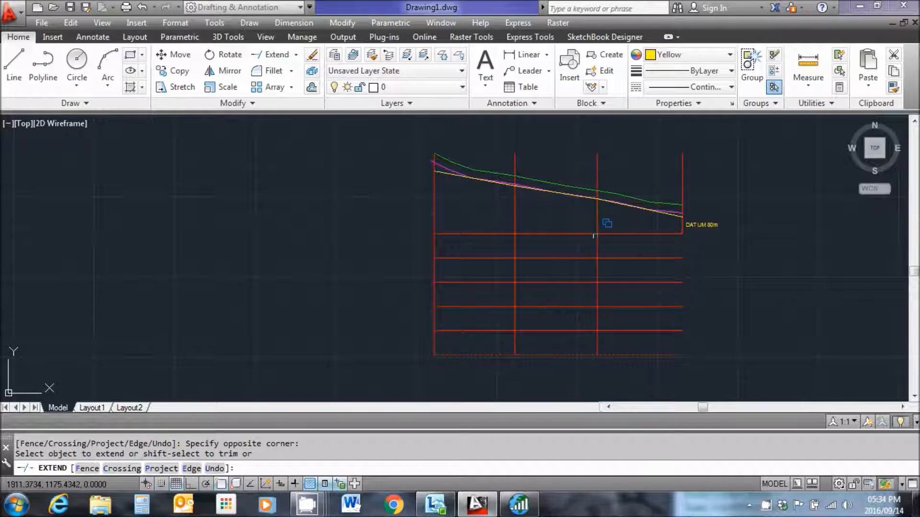
left_click(683, 226)
right_click(720, 265)
left_click(745, 277)
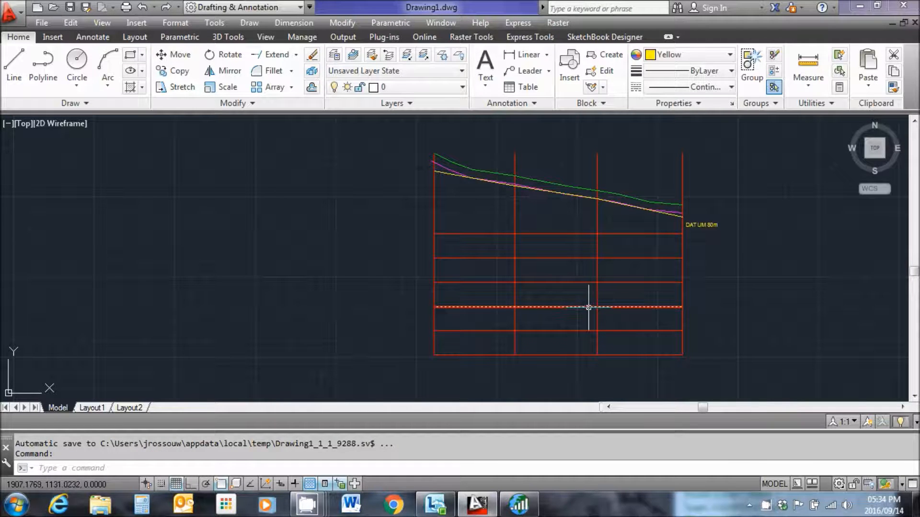
key("Escape")
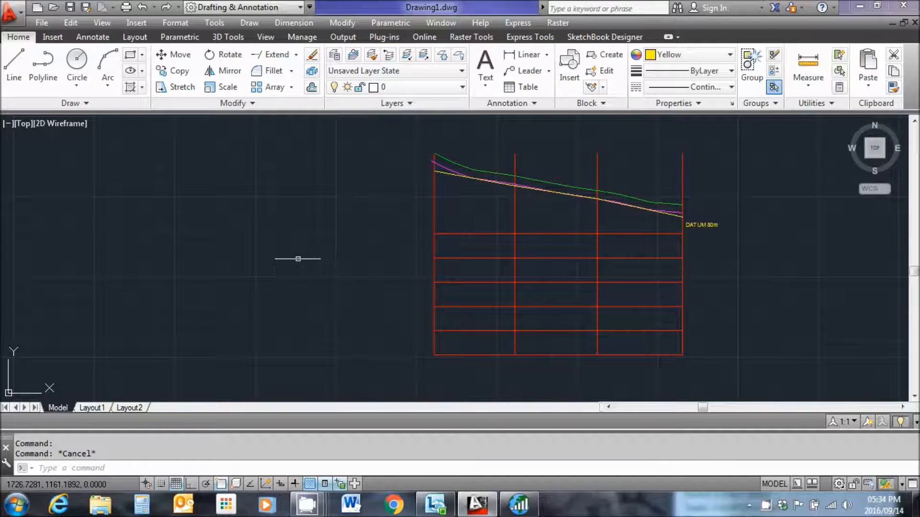
Offset the leftmost red vertical 80 units outward to the left of the profile
type("80")
key("Return")
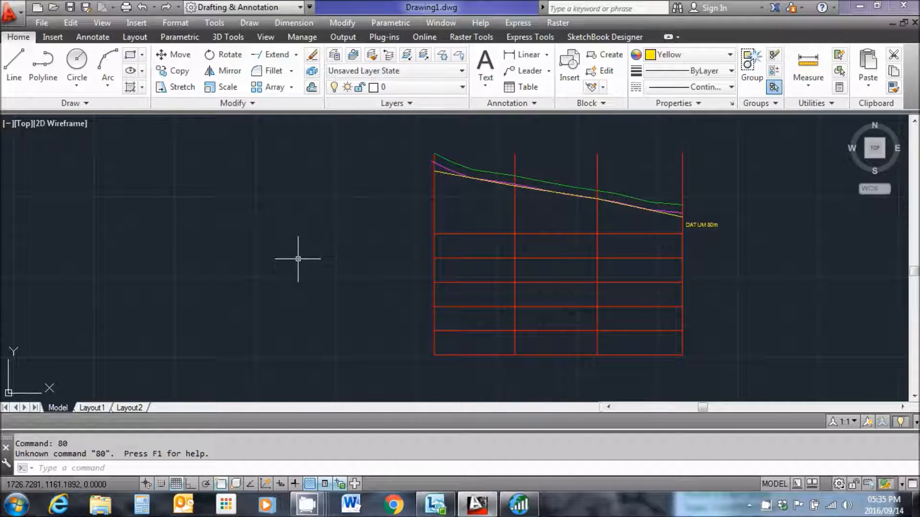
type("o")
key("Return")
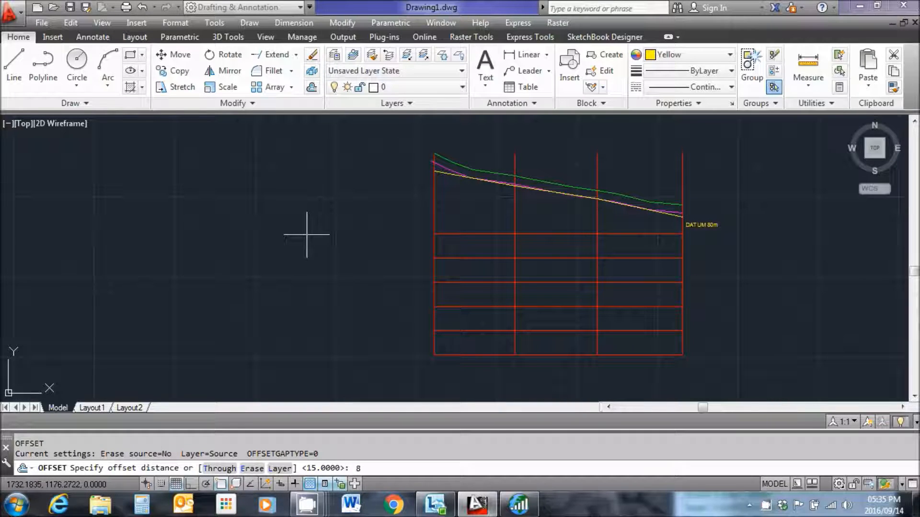
key("Return")
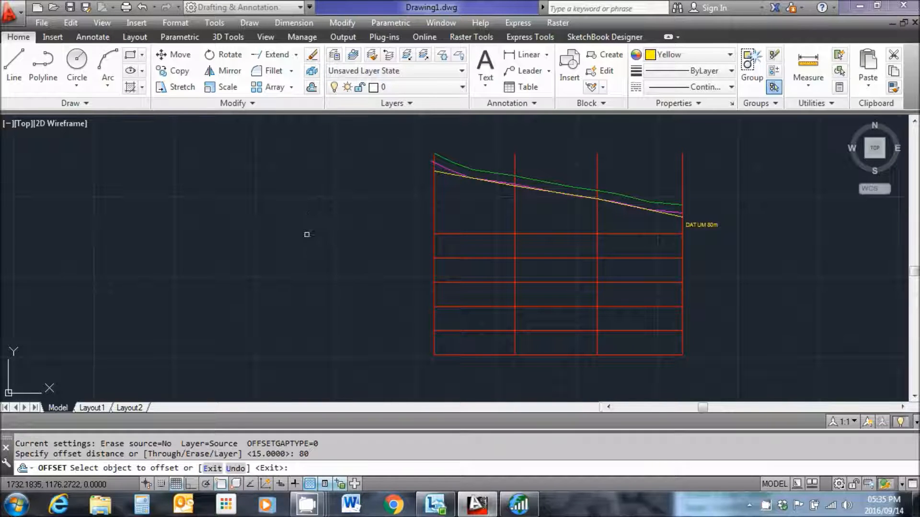
left_click(435, 249)
left_click(410, 257)
right_click(415, 251)
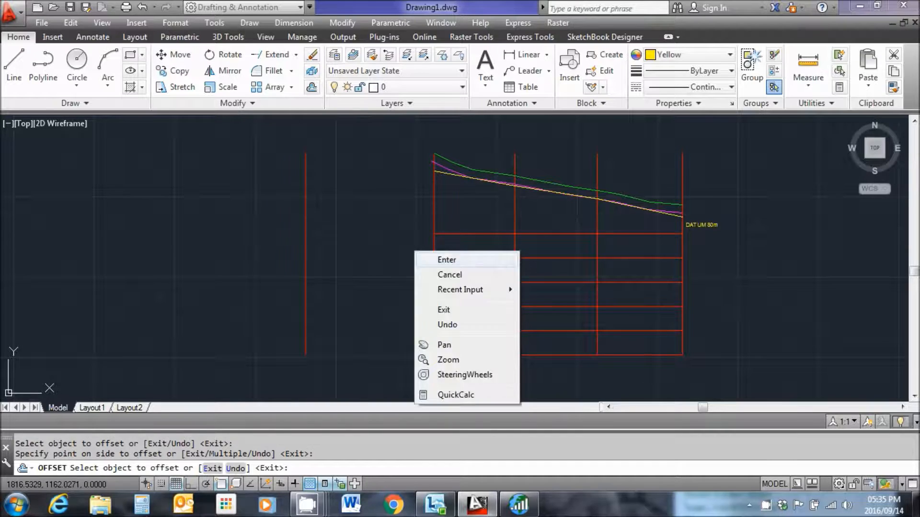
left_click(446, 260)
Stretch the left end of the red datum line to meet the new outer vertical
left_click(437, 235)
left_click(435, 235)
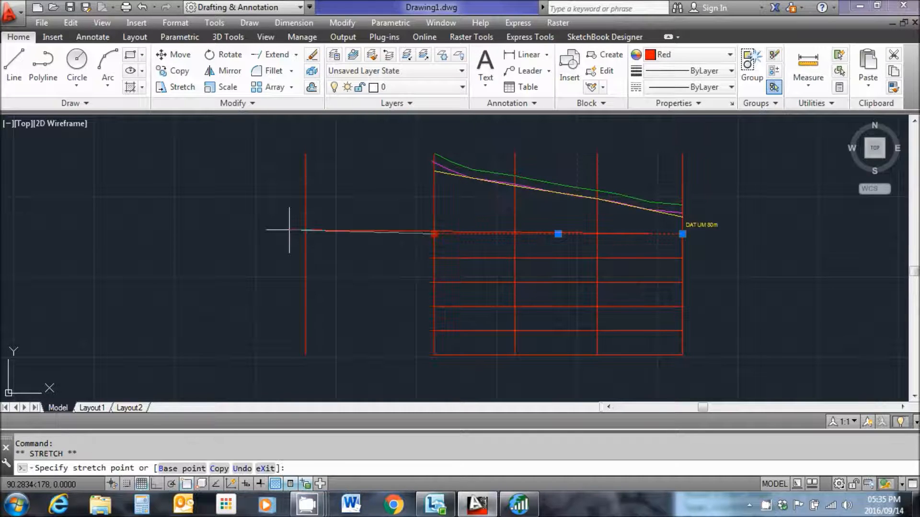
left_click(306, 234)
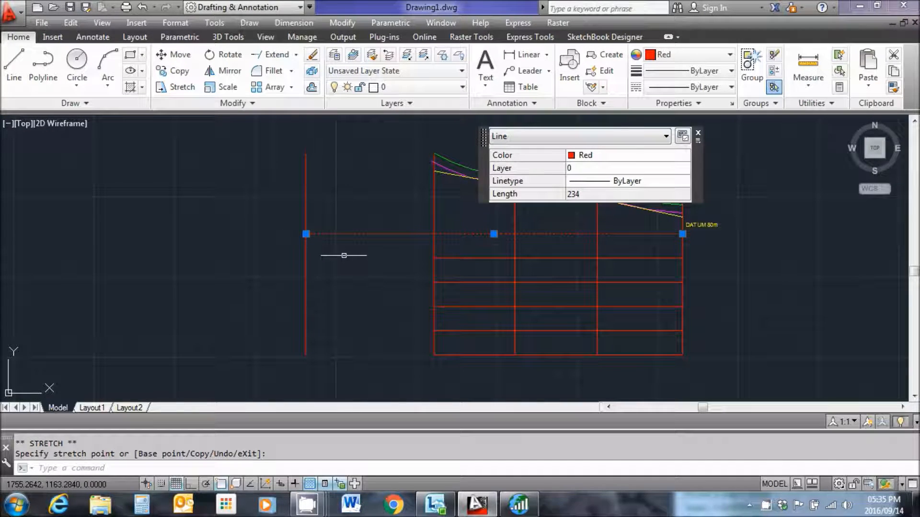
left_click(697, 132)
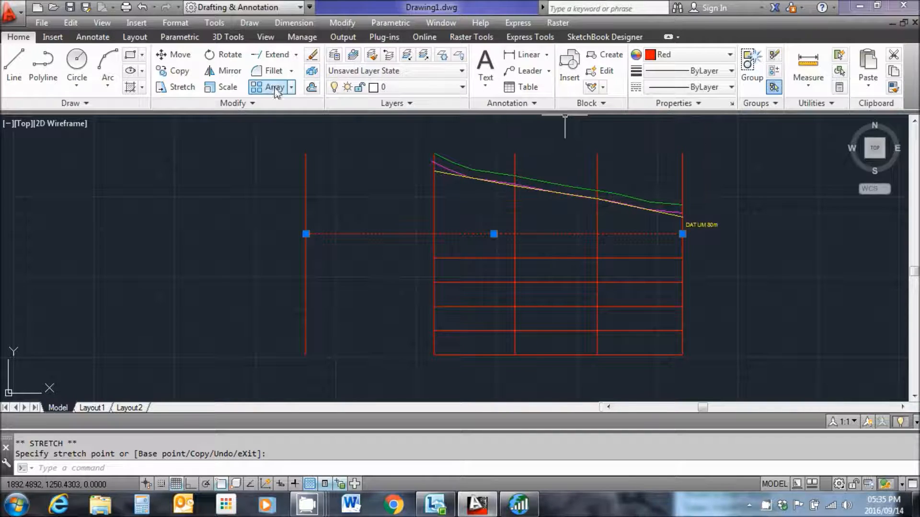
left_click(278, 57)
left_click(330, 288)
left_click(287, 269)
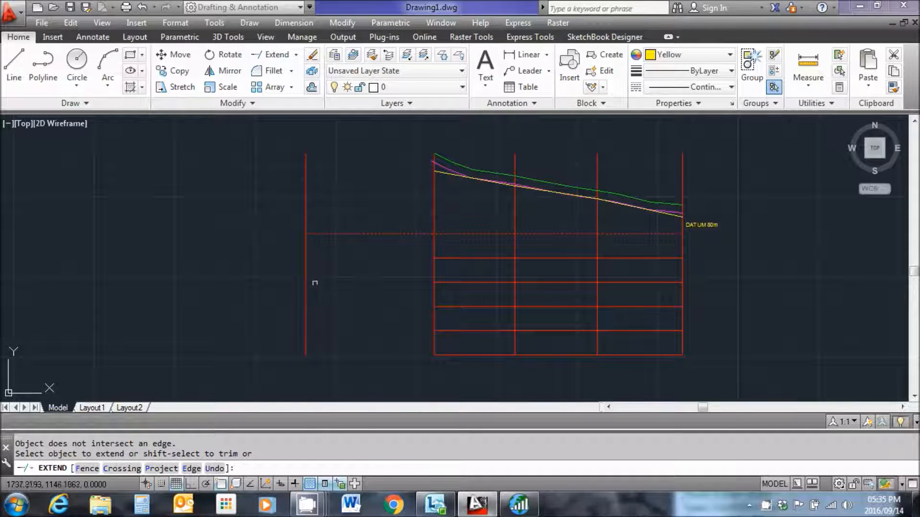
key("Escape")
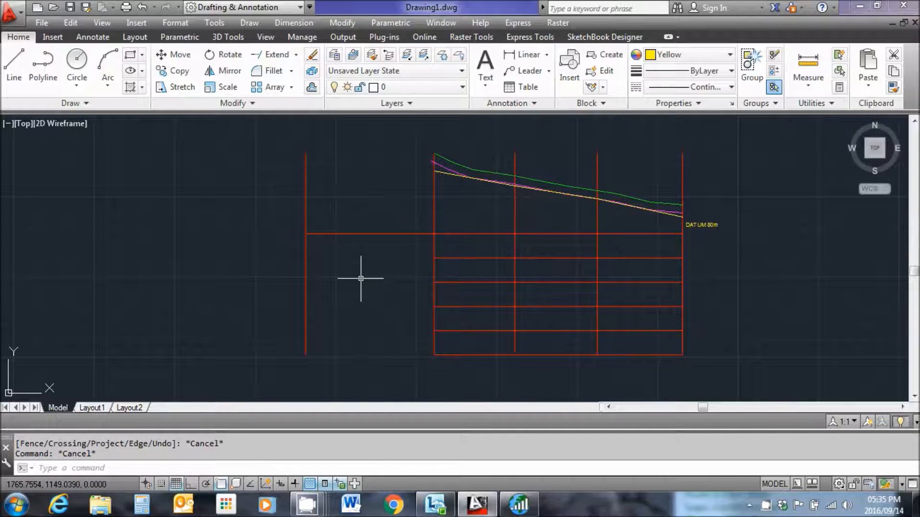
Extend the five red horizontal lines below the datum to the outer left vertical
right_click(361, 279)
left_click(409, 35)
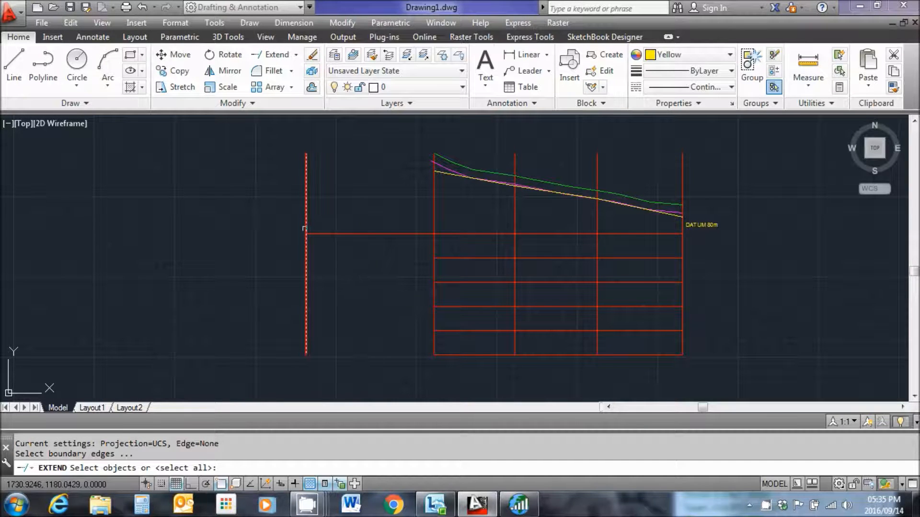
left_click(306, 256)
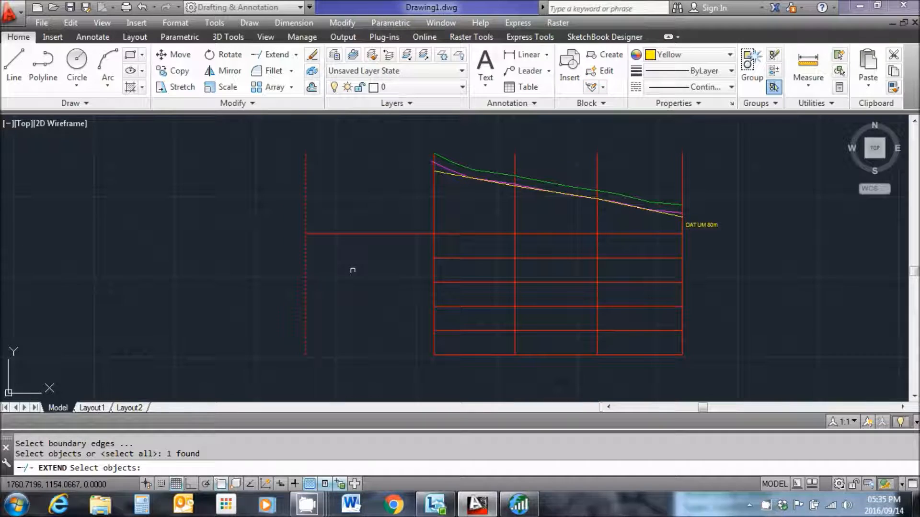
key("Return")
left_click(461, 366)
left_click(444, 252)
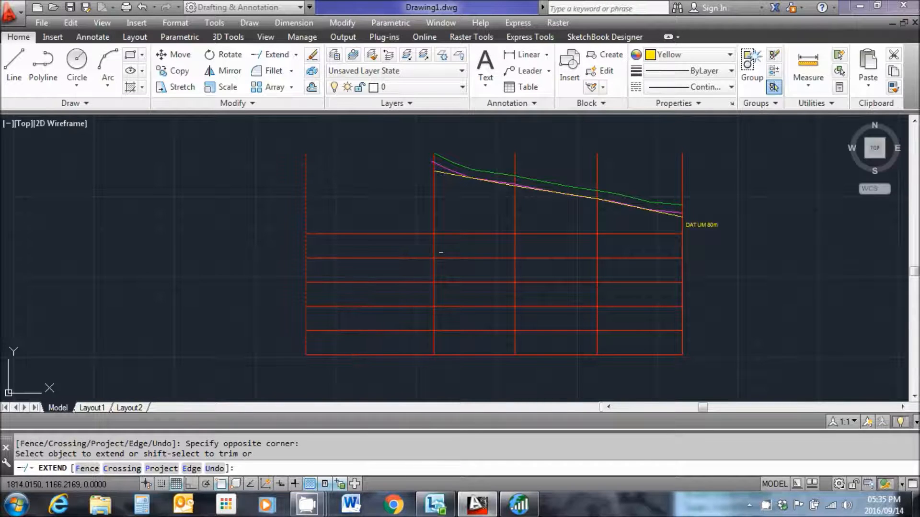
right_click(227, 207)
left_click(239, 214)
Shorten the outer left vertical by moving its upper end down to the datum line
left_click(302, 149)
left_click(301, 149)
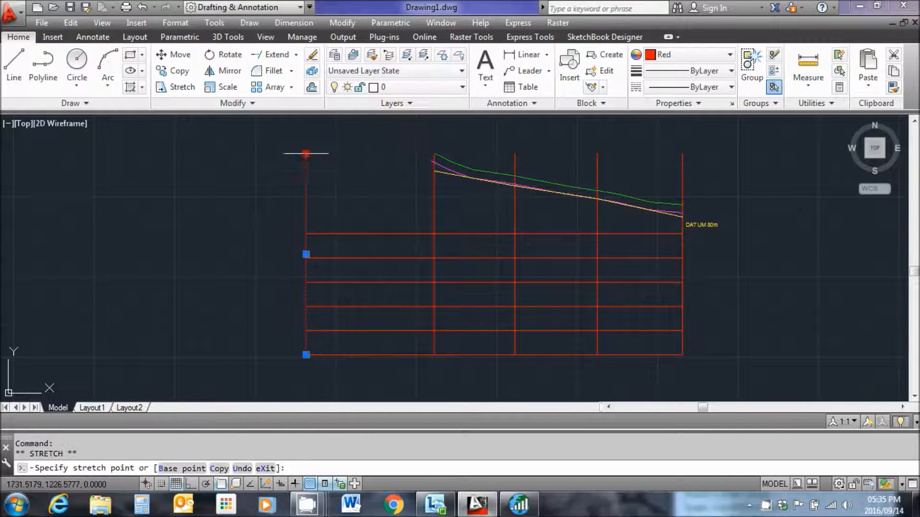
left_click(305, 235)
key("Escape")
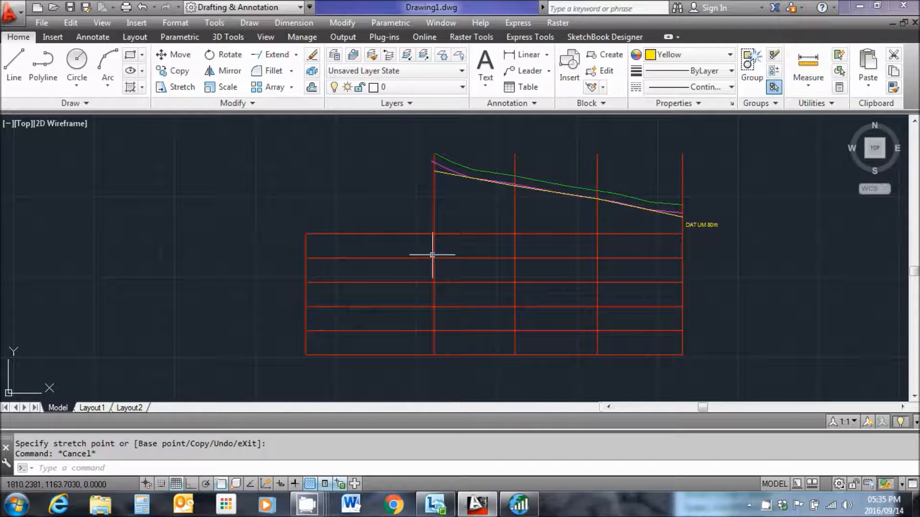
Trim the parts of the red verticals that project above the green ground line
scroll(508, 177, "up", 4)
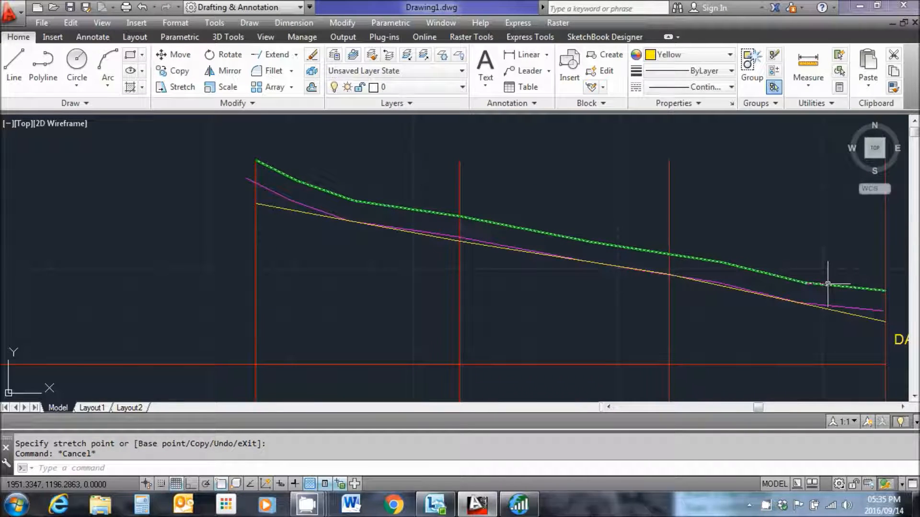
left_click(295, 54)
left_click(295, 74)
left_click(401, 207)
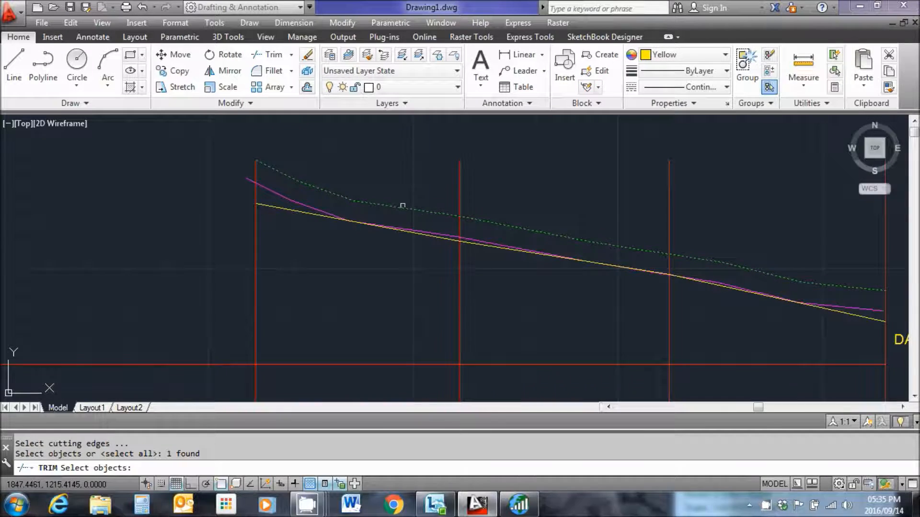
scroll(519, 192, "down", 2)
scroll(520, 192, "down", 1)
key("Return")
left_click(681, 185)
left_click(509, 163)
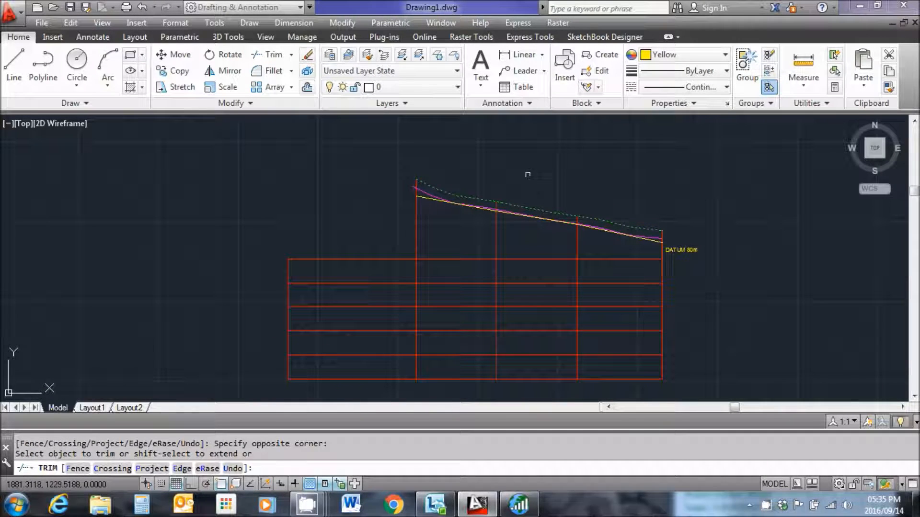
key("Escape")
Measure the vertical distance from the yellow line's start at the first manhole down to the datum line
middle_click_drag(583, 201, 573, 170)
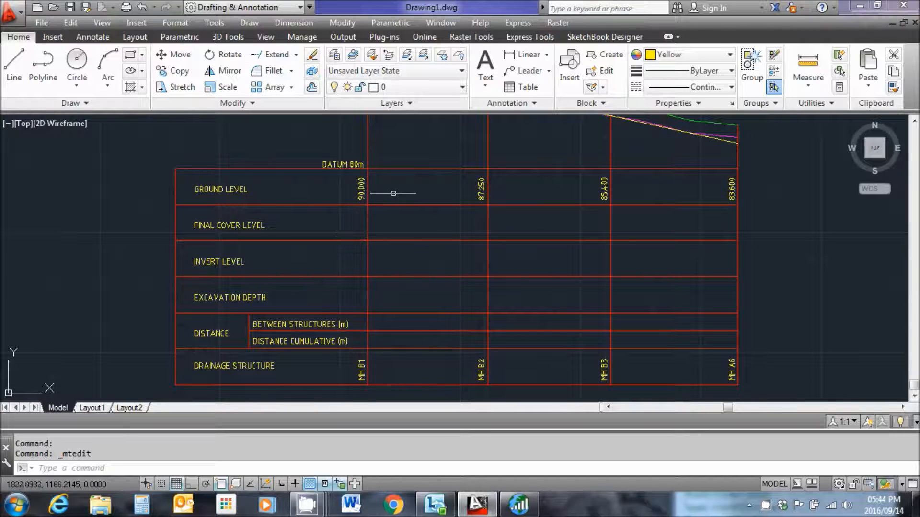
middle_click_drag(733, 201, 725, 300)
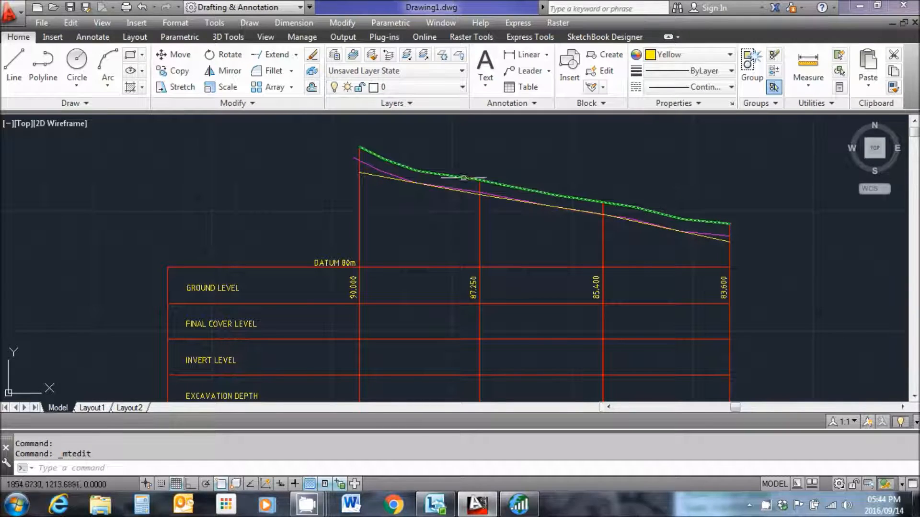
middle_click_drag(591, 283, 605, 236)
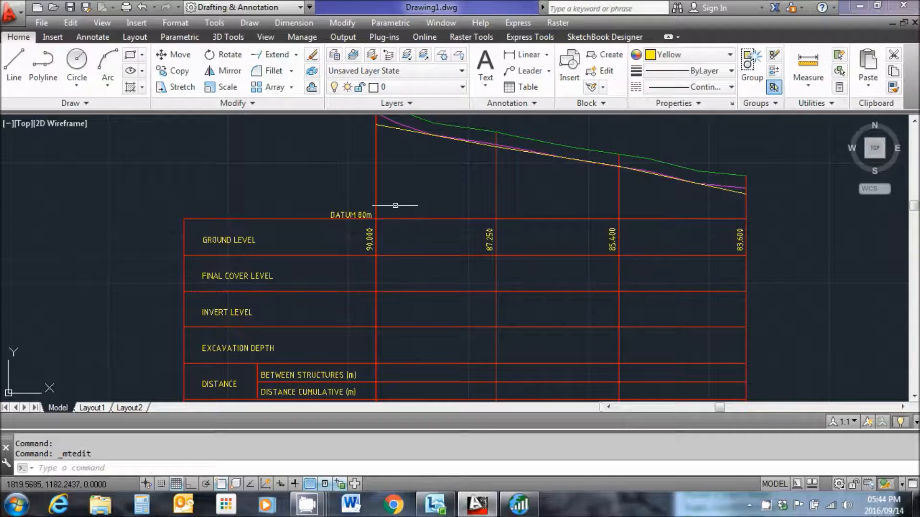
middle_click_drag(395, 206, 395, 232)
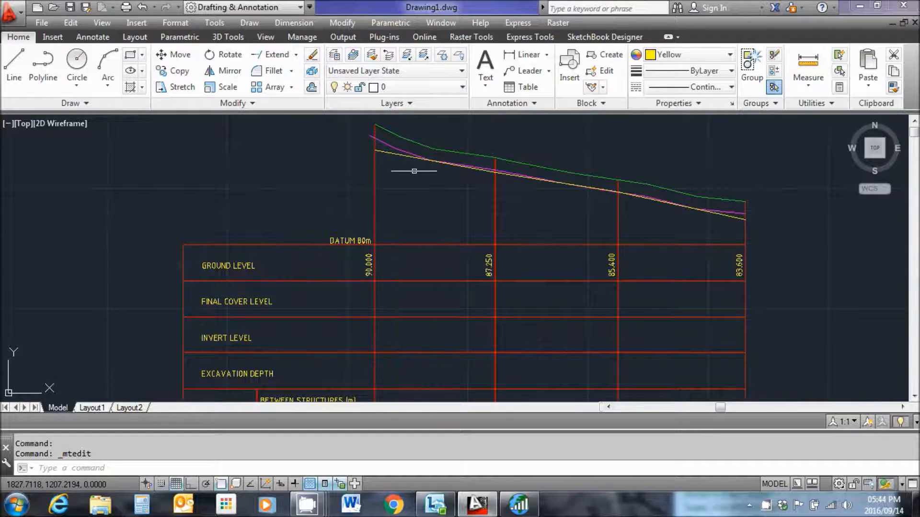
left_click(808, 65)
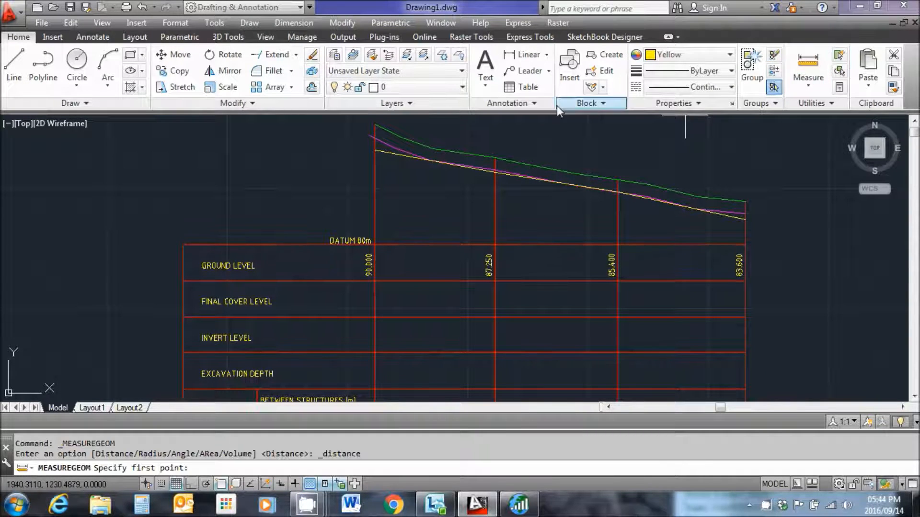
left_click(375, 150)
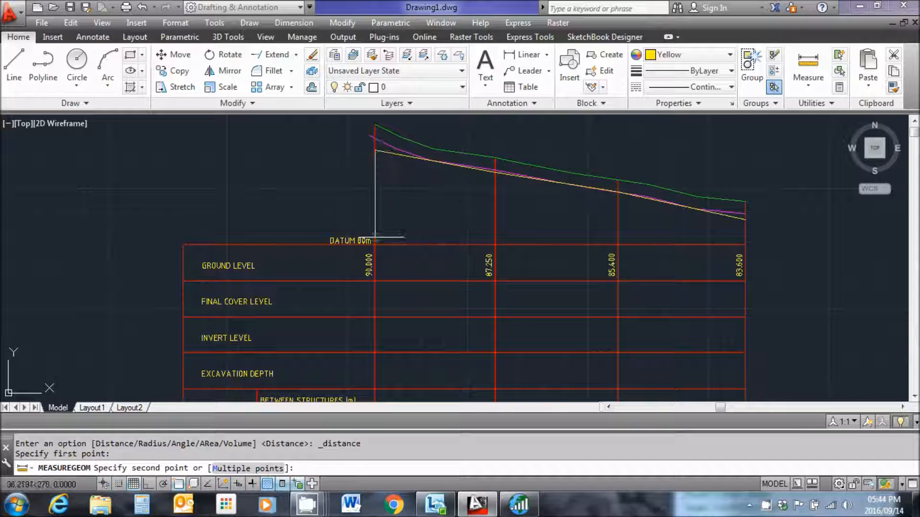
left_click(375, 244)
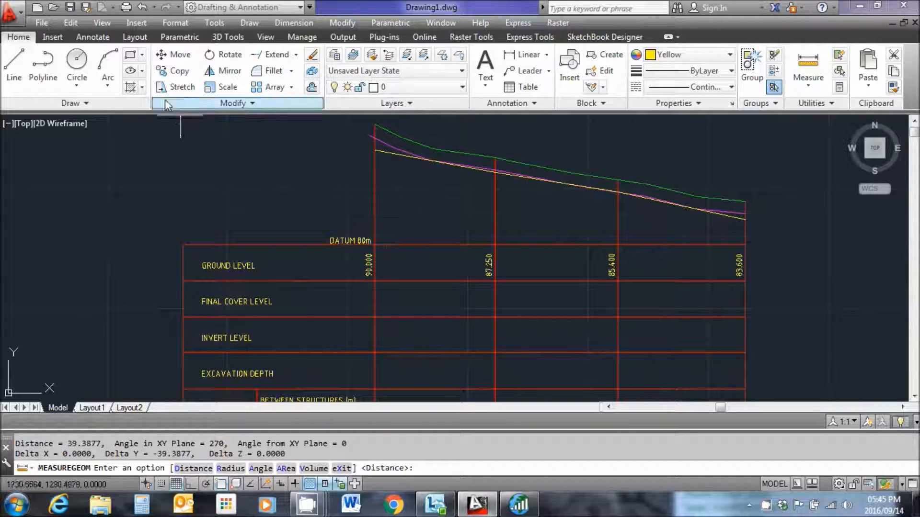
Copy the 90.000 ground level text at MH B1 down into the INVERT LEVEL row
left_click(180, 72)
left_click(367, 272)
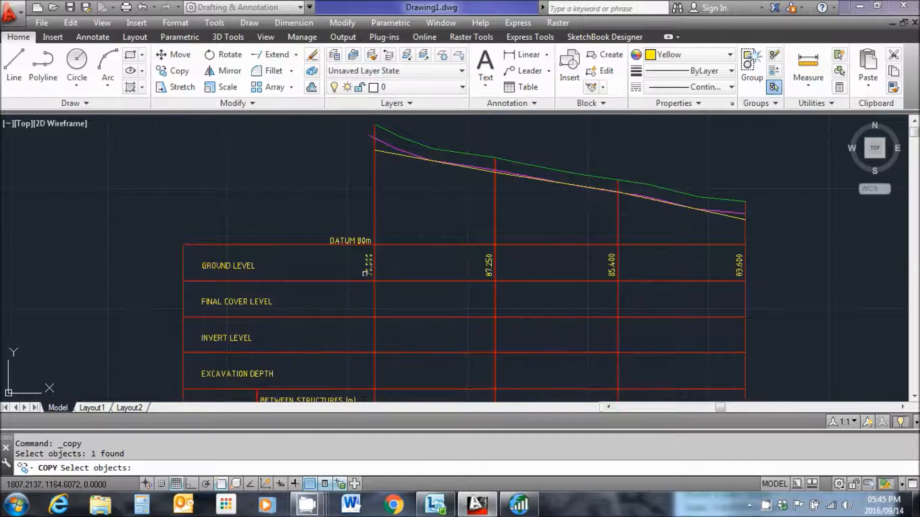
key("Return")
left_click(375, 281)
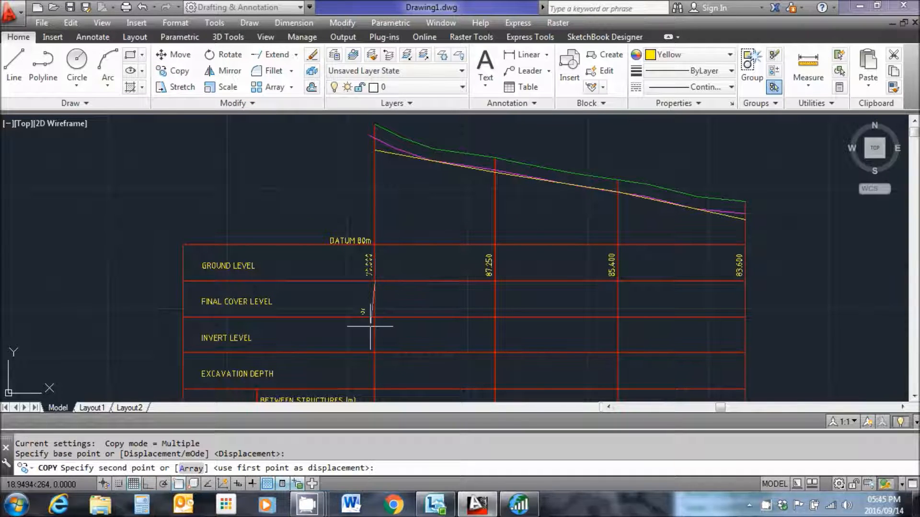
left_click(375, 353)
right_click(380, 149)
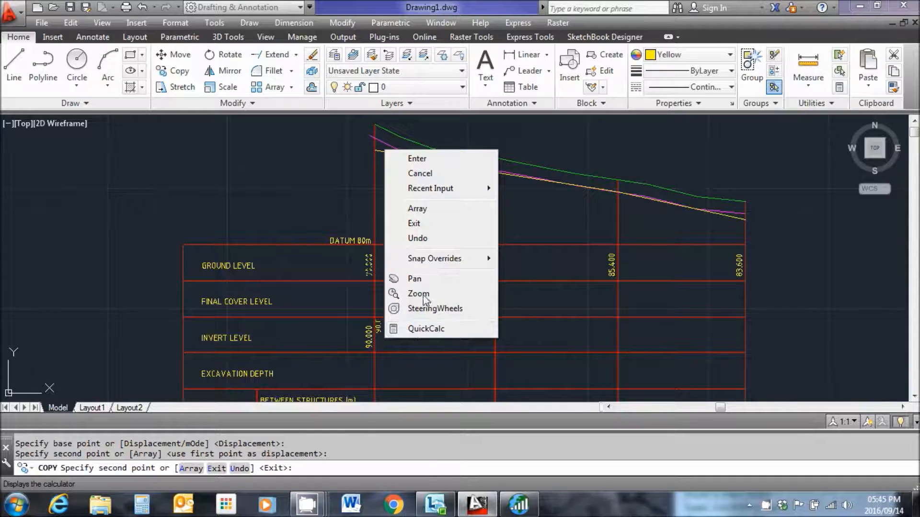
left_click(443, 159)
Change the copied text in the INVERT LEVEL row at MH B1 to 87.877
left_click(367, 337)
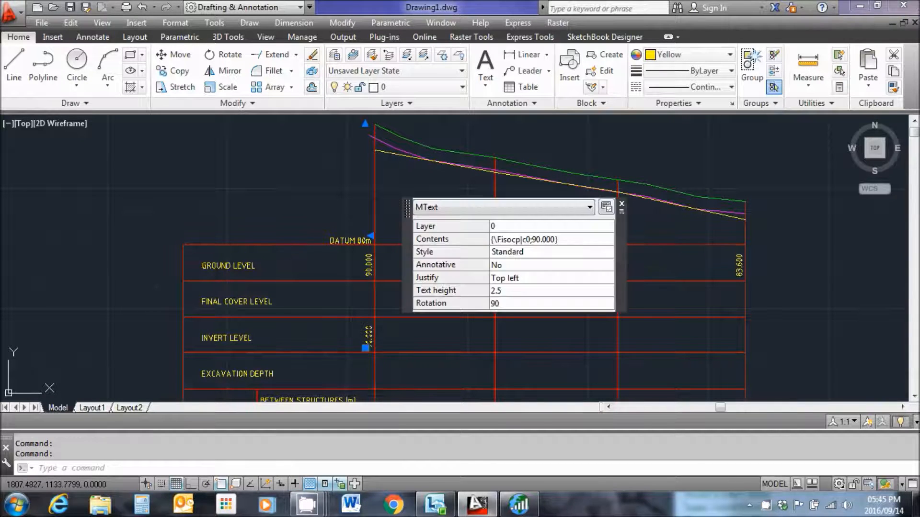
double_click(368, 337)
left_click_drag(411, 355, 351, 354)
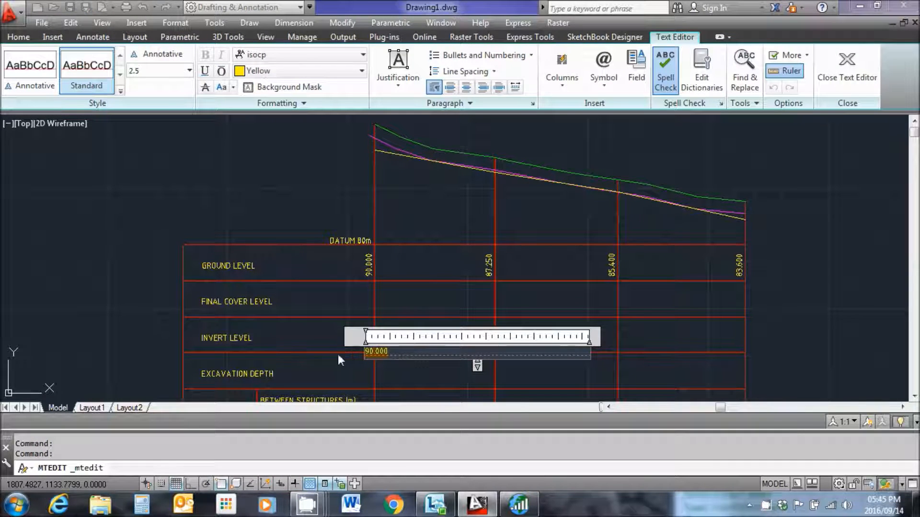
type("87")
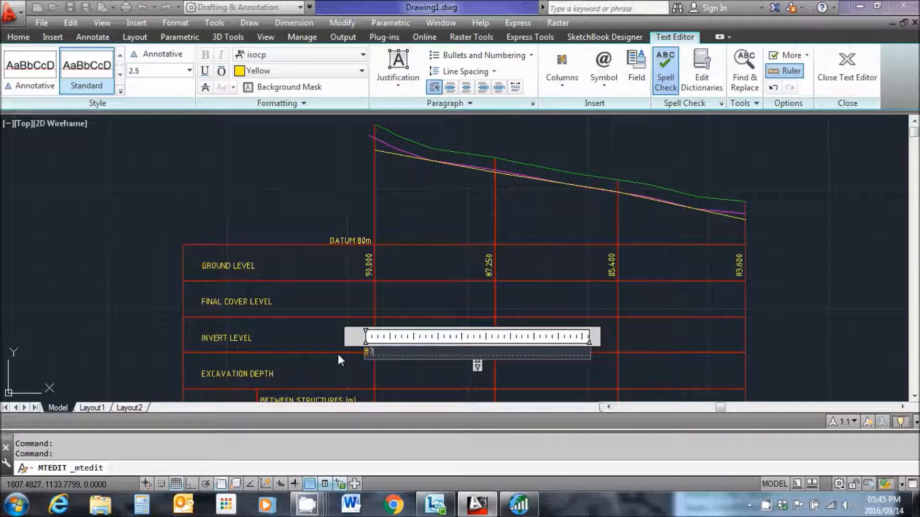
type(".877")
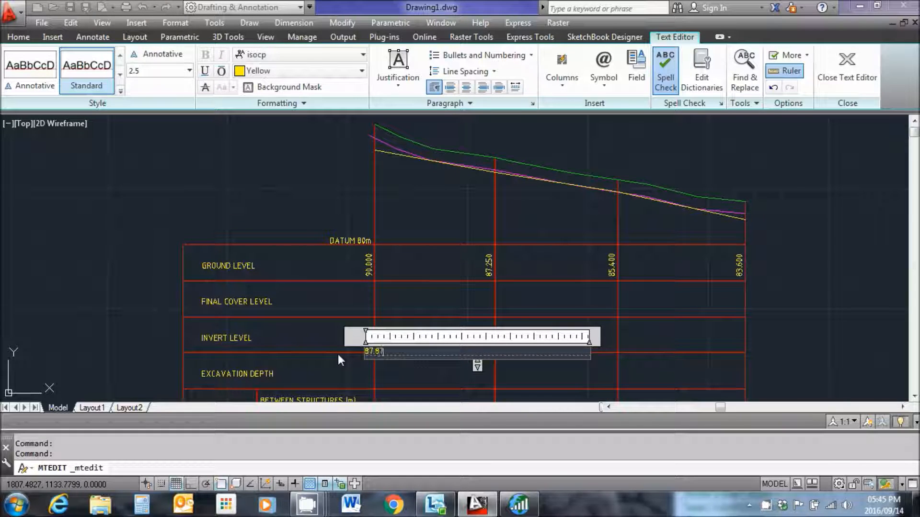
left_click(529, 305)
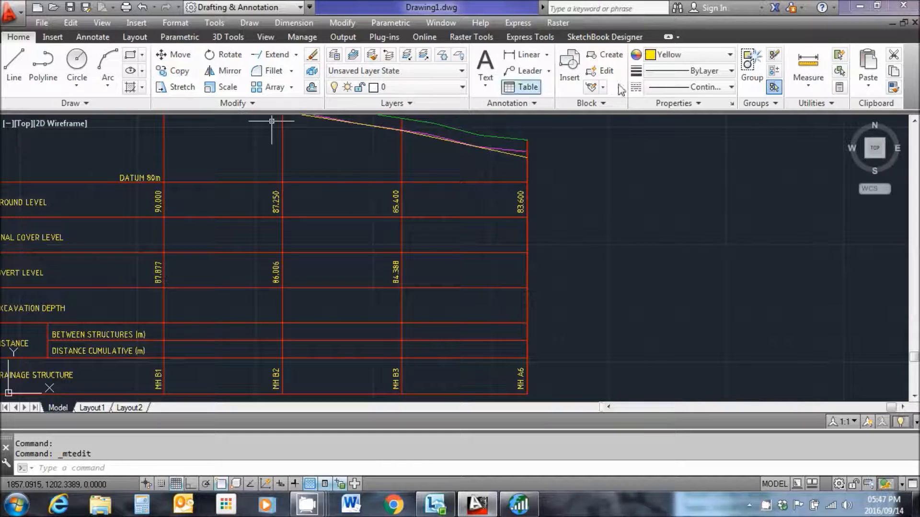
Measure the vertical distance from the datum line up to the yellow pipe line's end at MH A6
left_click(809, 65)
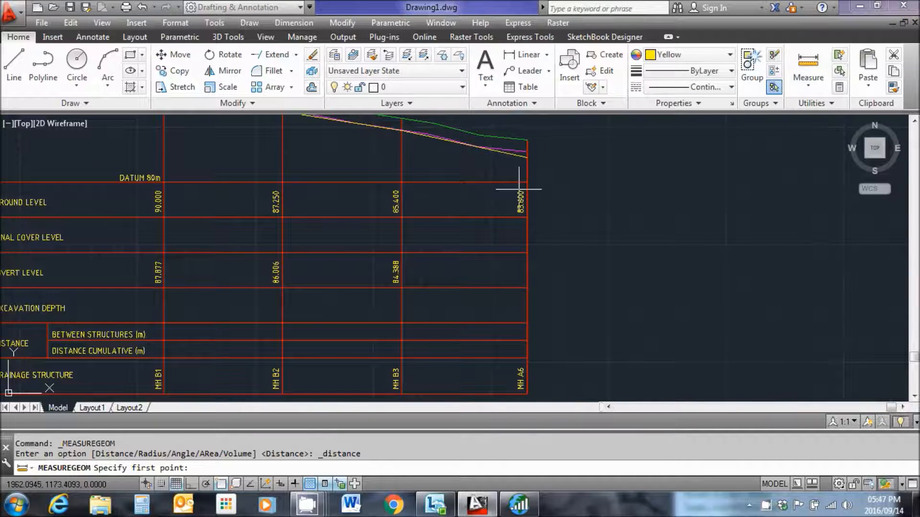
scroll(531, 179, "up", 5)
left_click(538, 172)
middle_click_drag(538, 172, 526, 298)
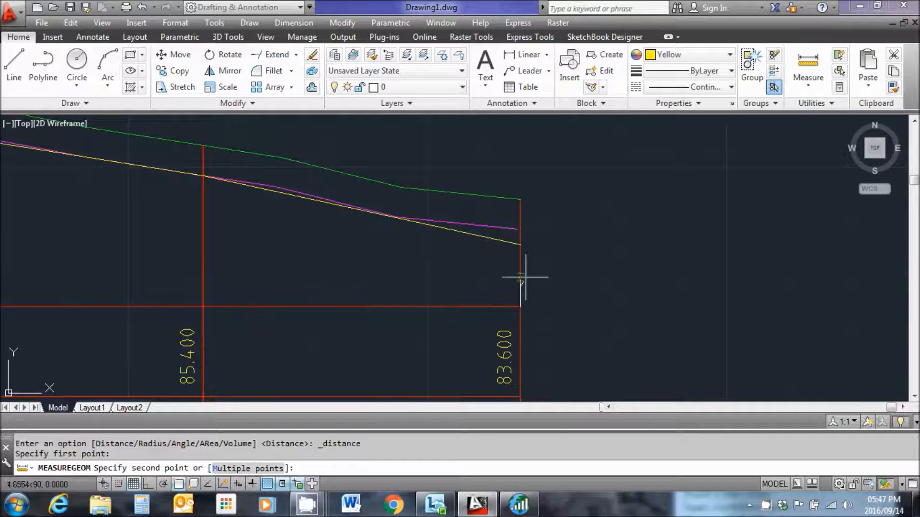
left_click(520, 242)
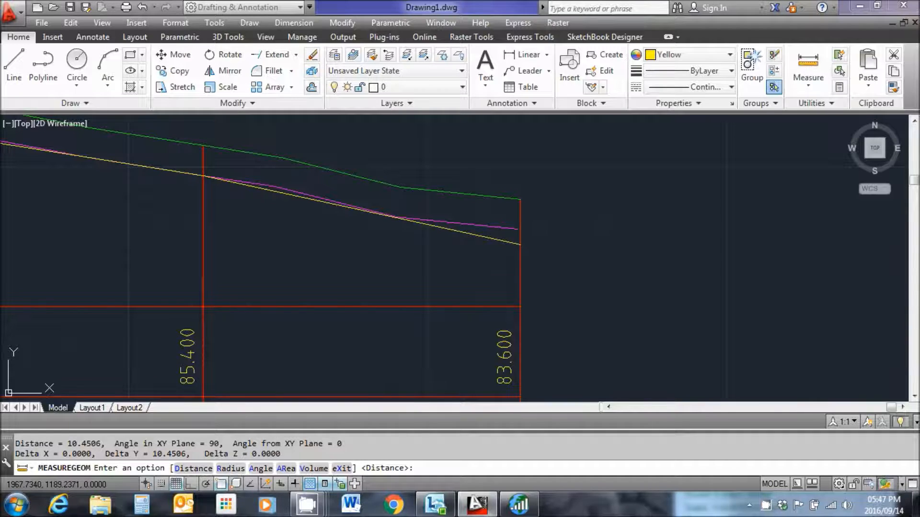
Copy the 83.600 ground level text at MH A6 down into the INVERT LEVEL row
left_click(181, 77)
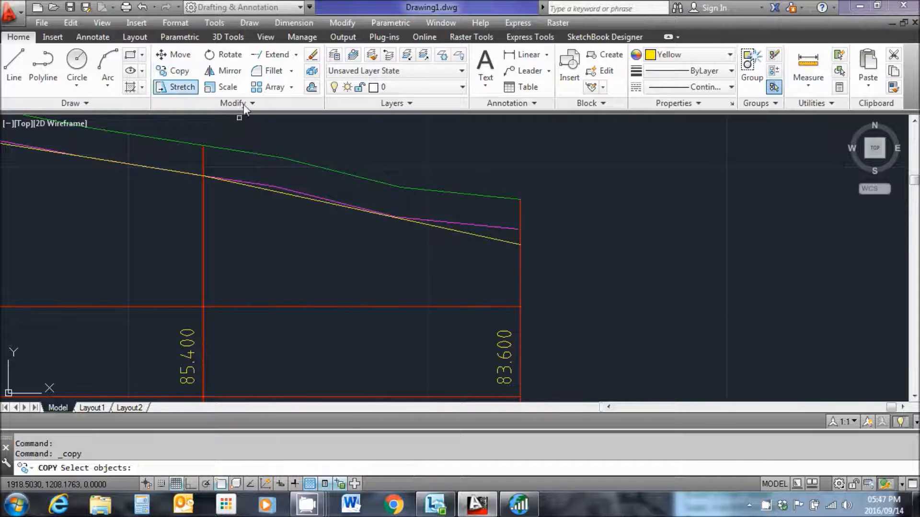
scroll(240, 117, "down", 4)
key("Return")
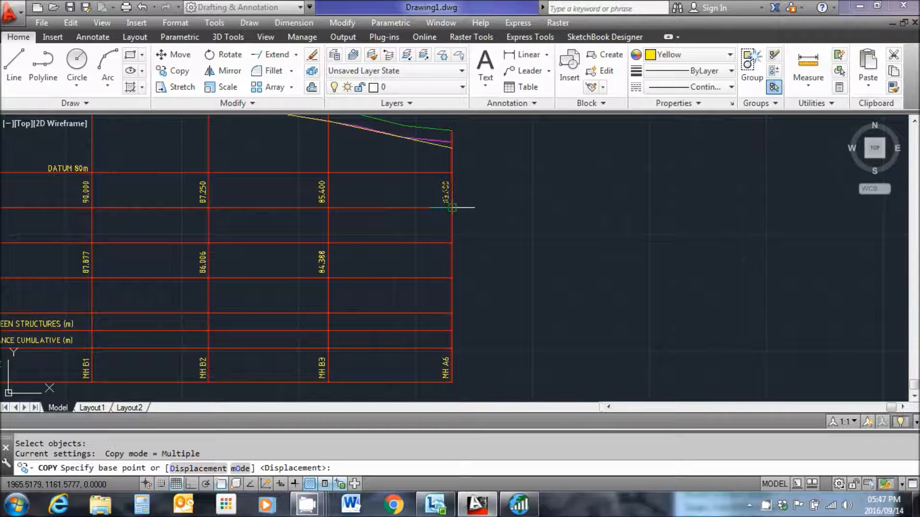
left_click(452, 207)
left_click(452, 277)
right_click(455, 280)
left_click(484, 291)
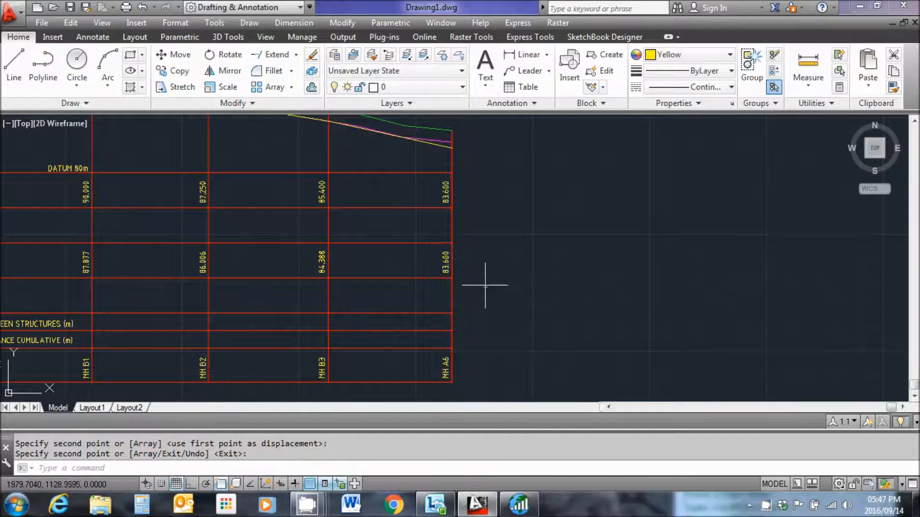
Change the copied text in the INVERT LEVEL row at MH A6 to 82.090
double_click(444, 274)
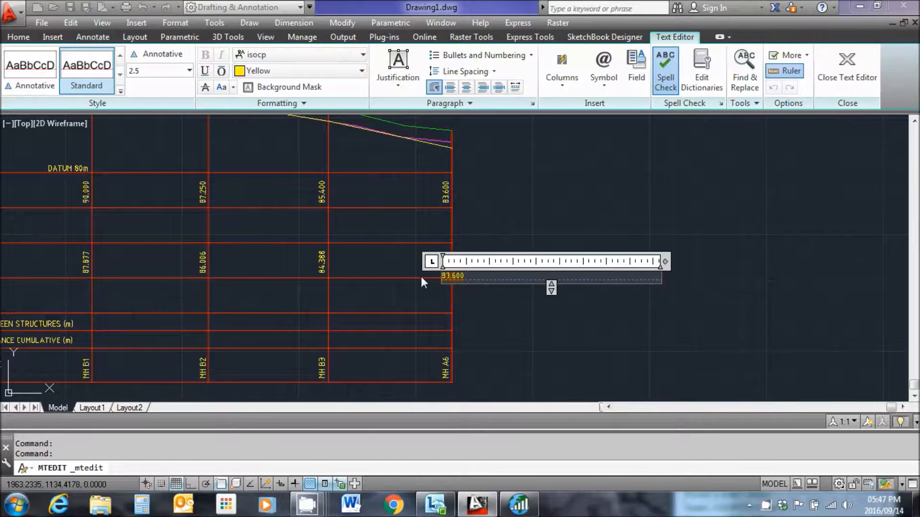
type("87")
type(".09")
type("0")
left_click(535, 224)
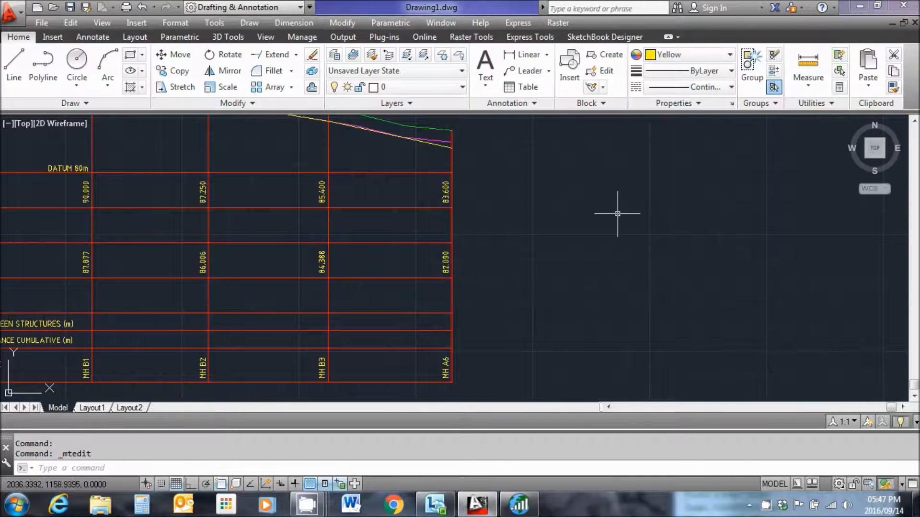
Examine the level, excavation depth and distance rows of the table and the section title below it
scroll(600, 229, "down", 2)
middle_click_drag(601, 229, 684, 227)
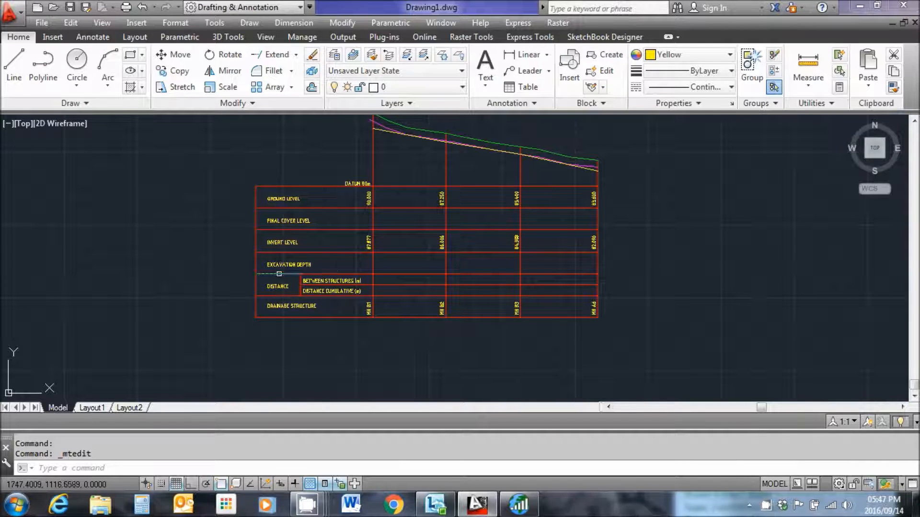
scroll(365, 262, "up", 2)
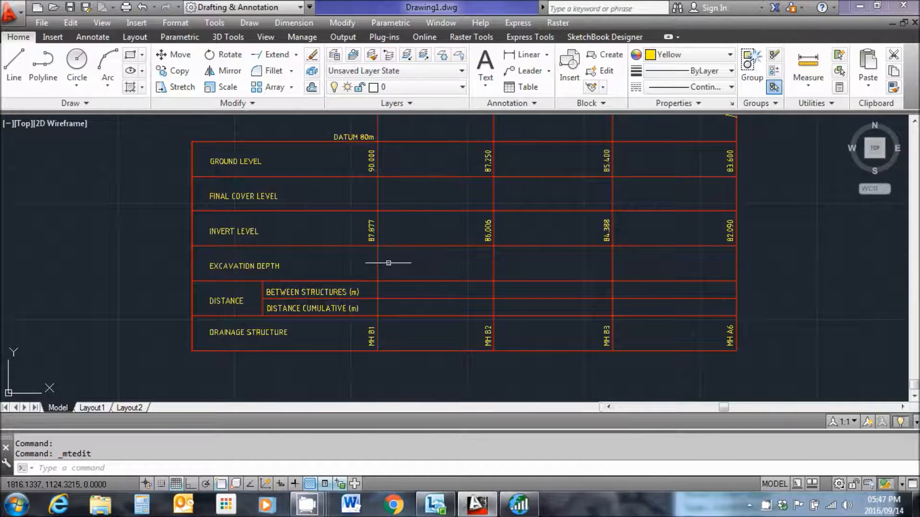
middle_click_drag(390, 261, 386, 271)
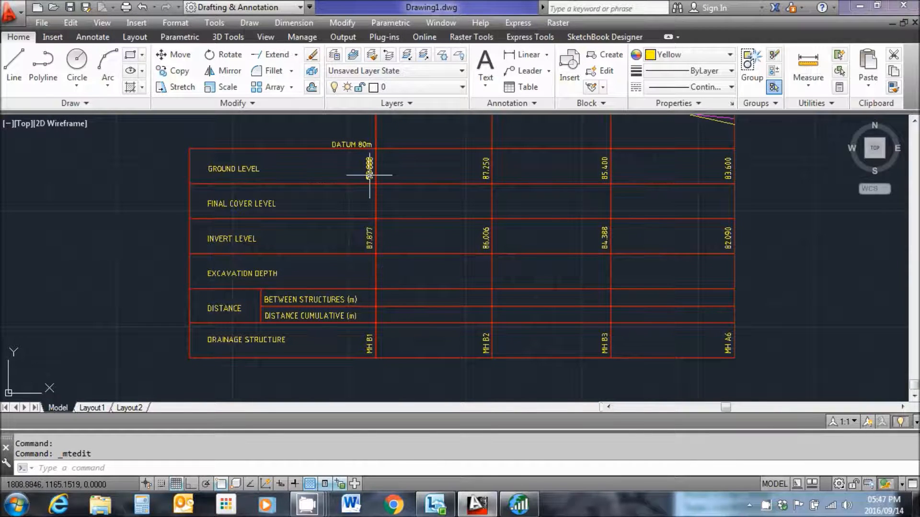
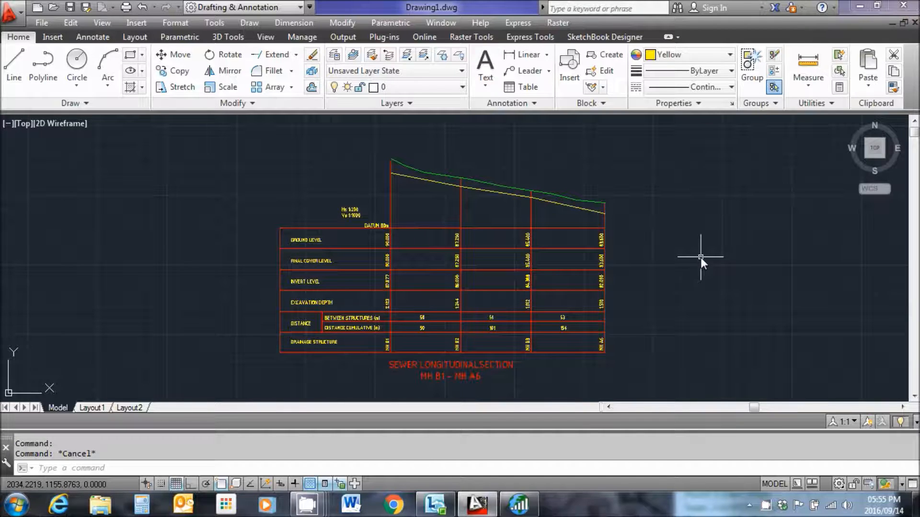
scroll(699, 257, "up", 4)
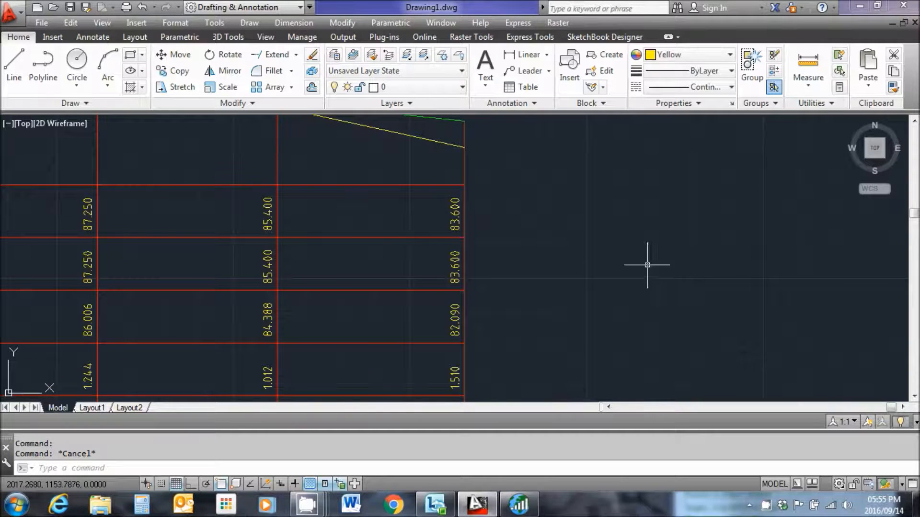
middle_click_drag(648, 261, 786, 215)
scroll(735, 250, "down", 2)
middle_click_drag(732, 283, 729, 232)
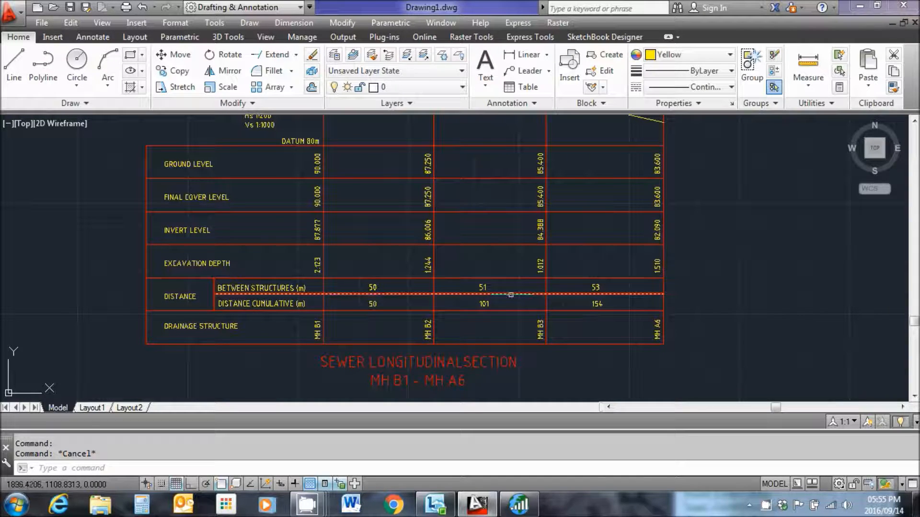
middle_click_drag(502, 268, 516, 318)
Swap the prefixes in the scale note above the datum label so it reads Vs 1:200 and Hs 1:1000
scroll(274, 185, "up", 4)
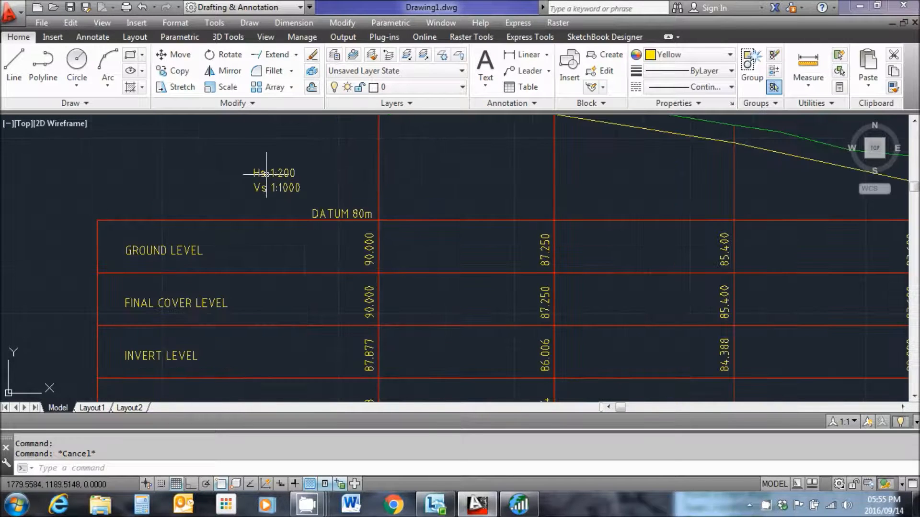
left_click(257, 166)
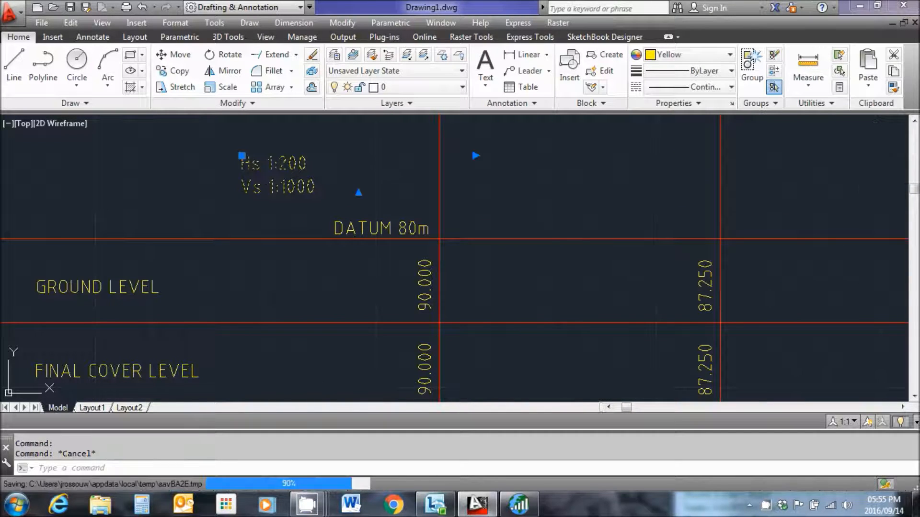
double_click(252, 167)
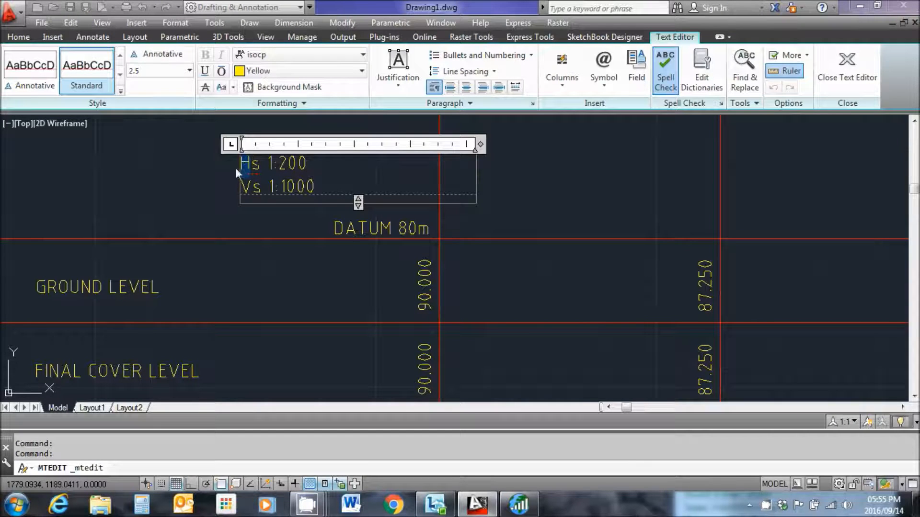
type("v")
key("BackSpace")
key("Delete")
type("V")
left_click_drag(240, 186, 246, 186)
type("H")
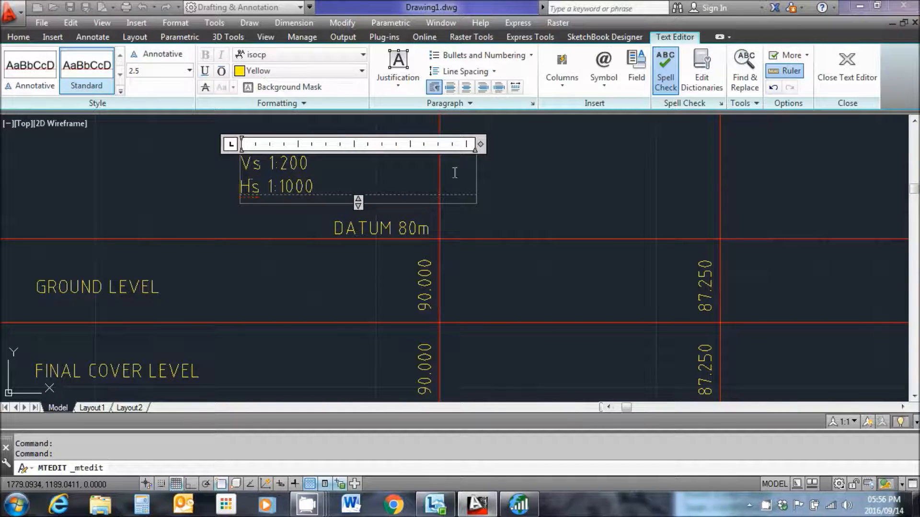
left_click(855, 57)
Review the whole longitudinal section, checking the scale note, table rows, title and profile lines
scroll(378, 228, "down", 2)
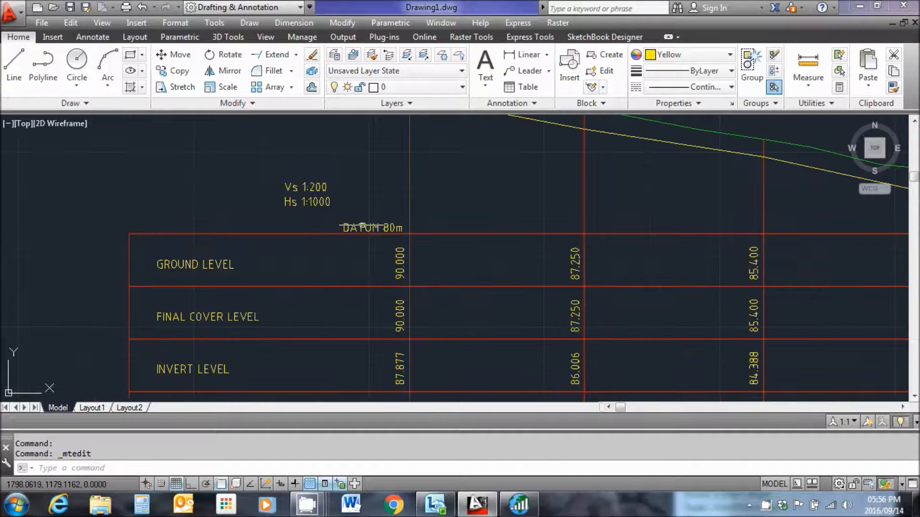
scroll(392, 232, "down", 3)
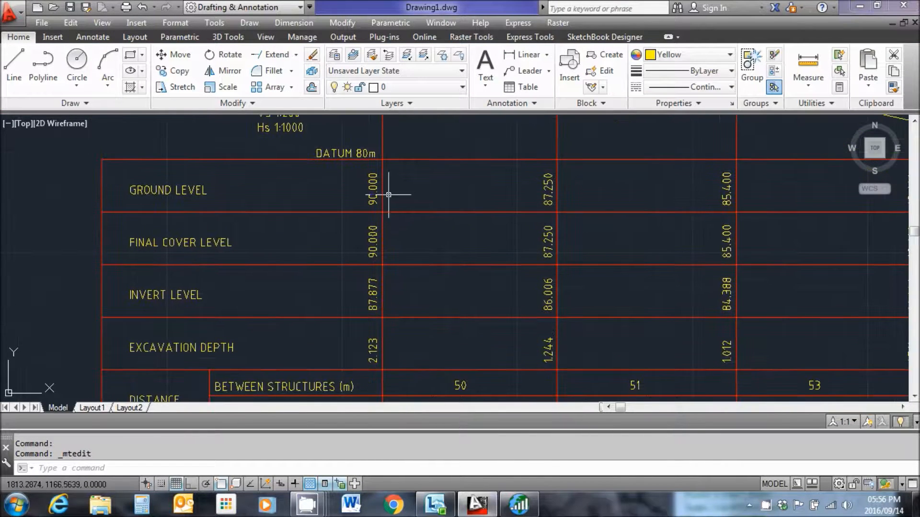
middle_click_drag(423, 365, 394, 273)
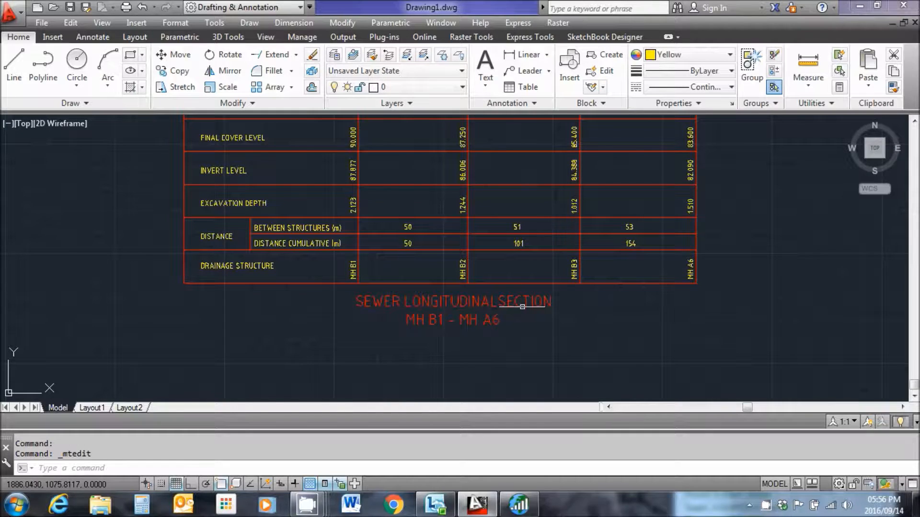
scroll(491, 234, "down", 3)
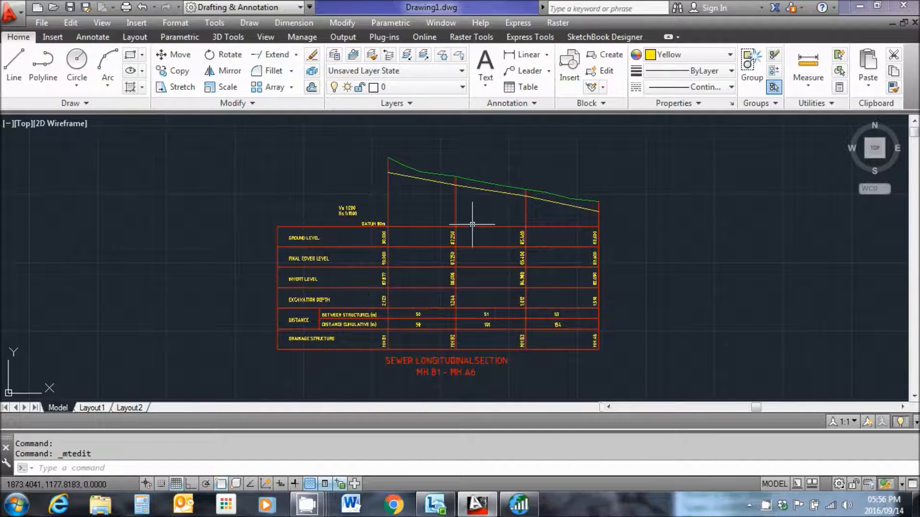
middle_click_drag(474, 226, 472, 242)
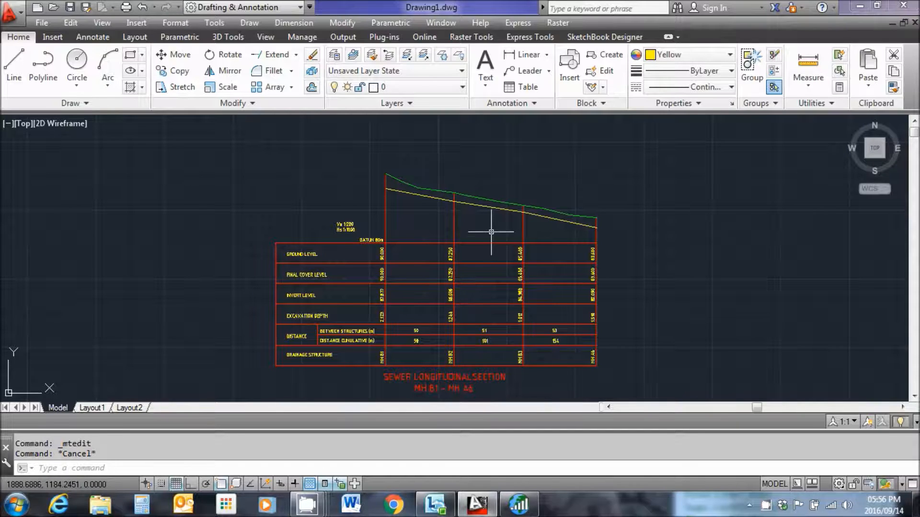
middle_click_drag(459, 233, 453, 227)
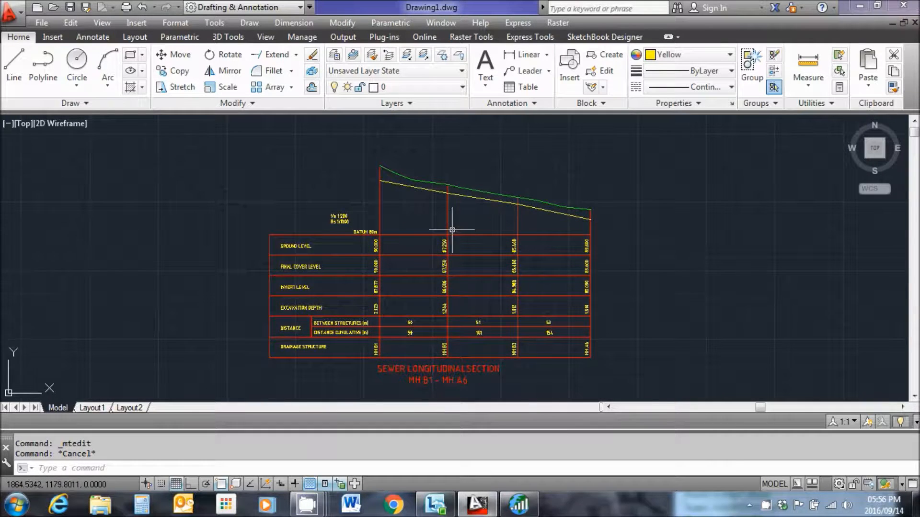
Set the current object colour to index colour 9
scroll(455, 230, "up", 2)
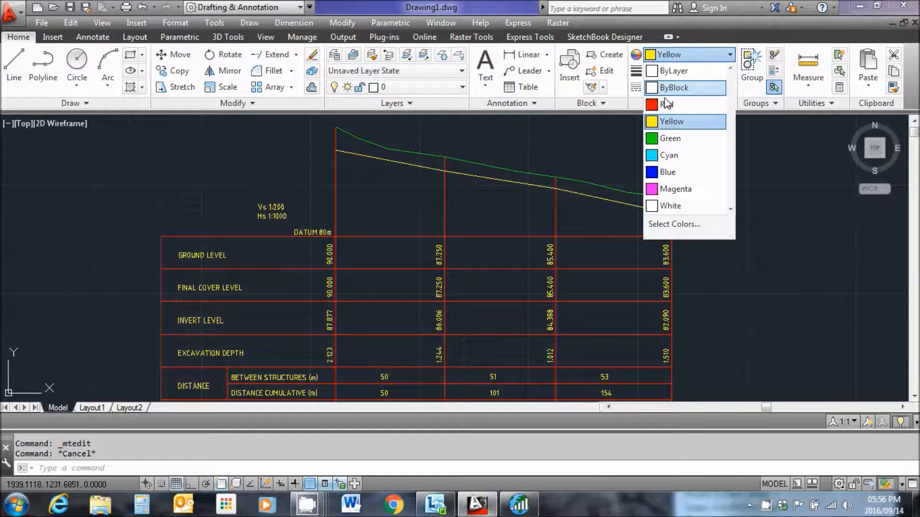
left_click(676, 224)
type("9")
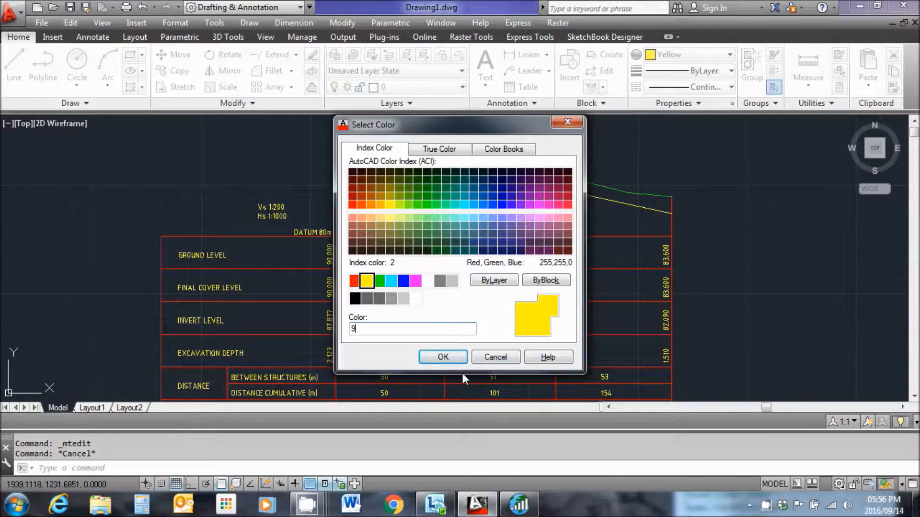
left_click(450, 358)
left_click(448, 361)
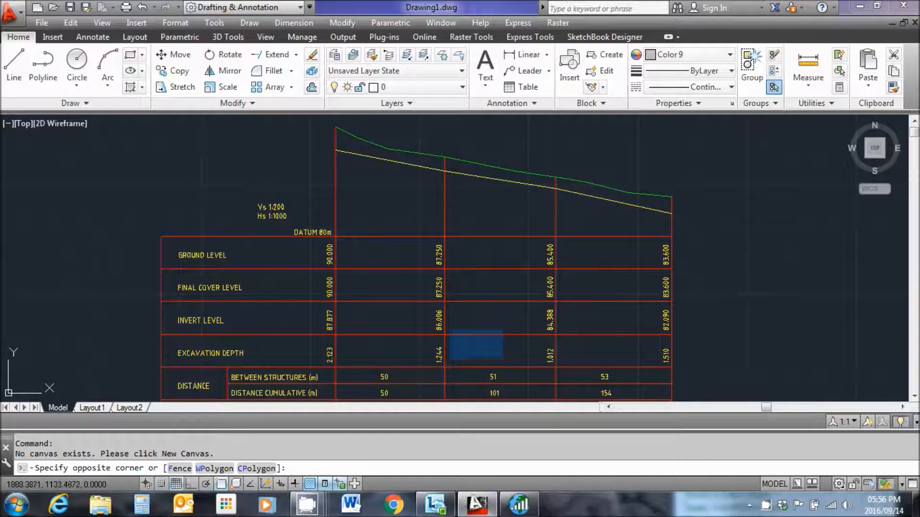
key("Escape")
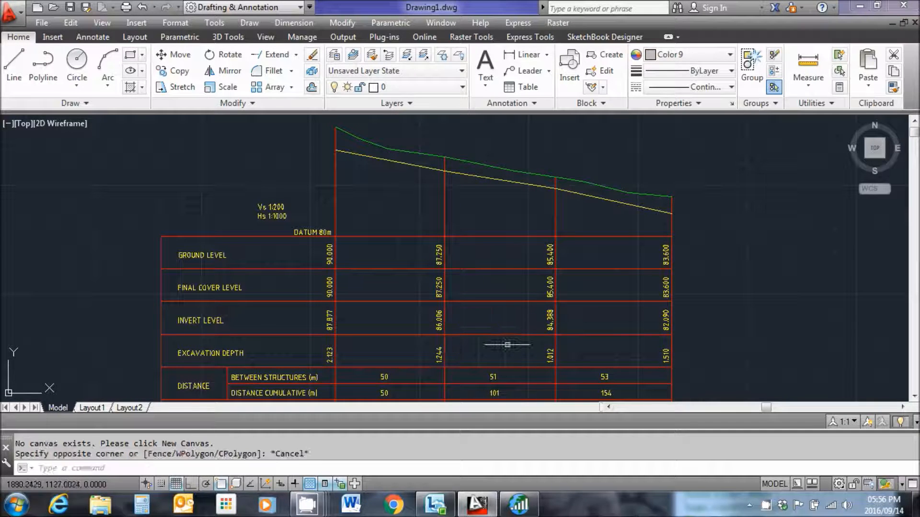
Draw a line along the datum from the MH B1 vertical to the MH A6 vertical
left_click(13, 62)
left_click(336, 236)
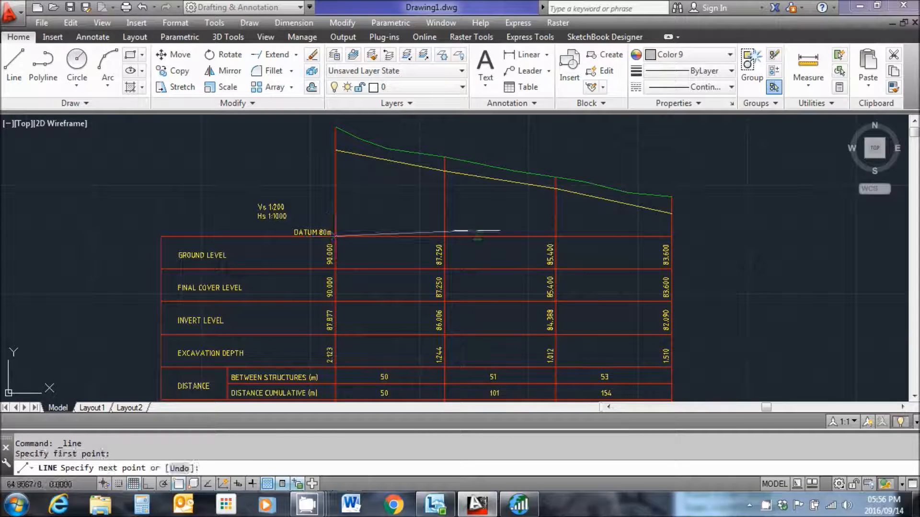
left_click(671, 236)
key("Escape")
Offset the grey datum line upward ten times at a spacing of 5, up to the highest point of the ground line
type("o")
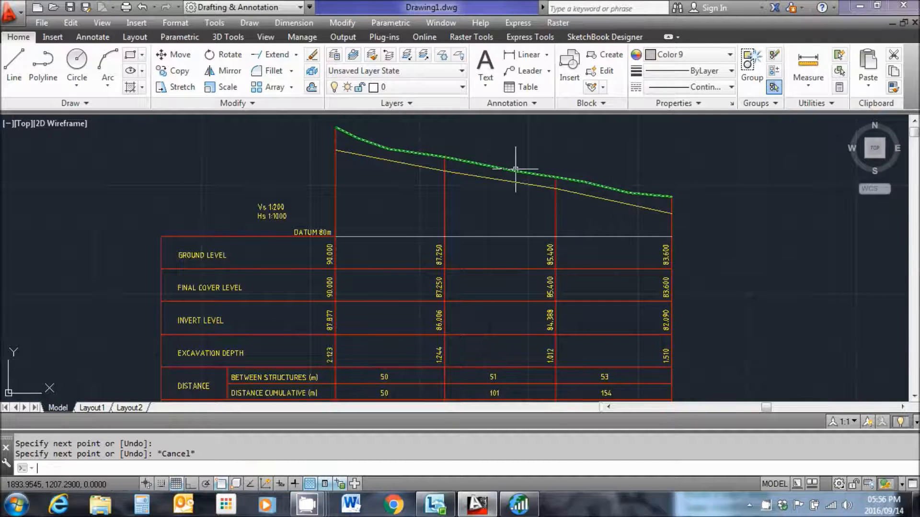
key("Return")
type("5")
key("Return")
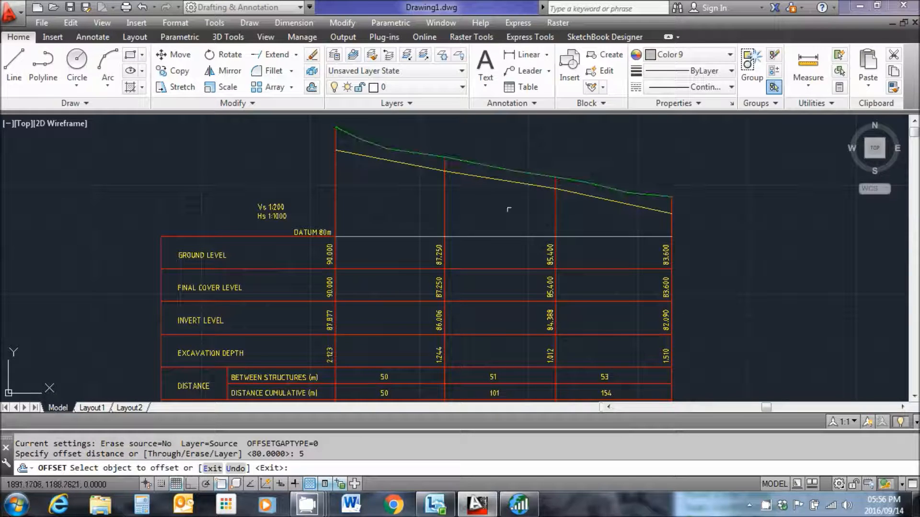
left_click(489, 230)
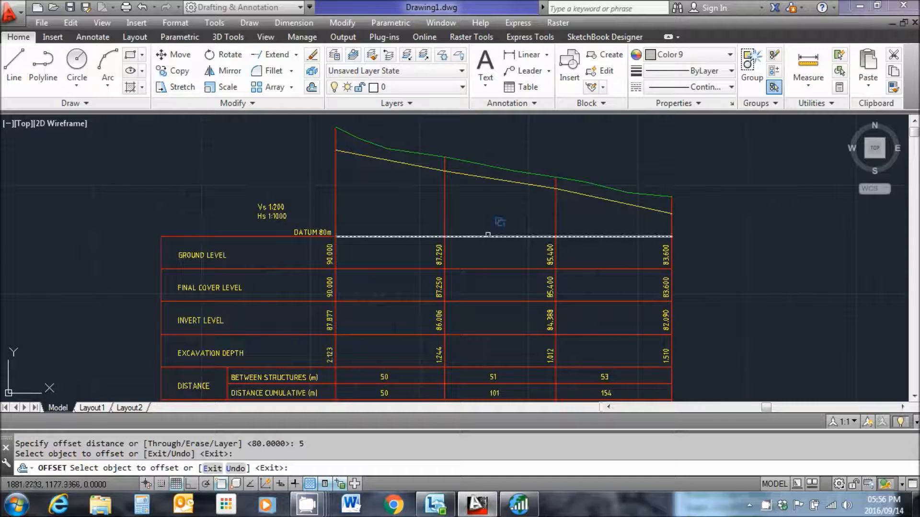
left_click(489, 235)
left_click(496, 225)
left_click(494, 210)
left_click(496, 214)
left_click(499, 203)
left_click(498, 204)
left_click(498, 193)
left_click(498, 193)
left_click(498, 182)
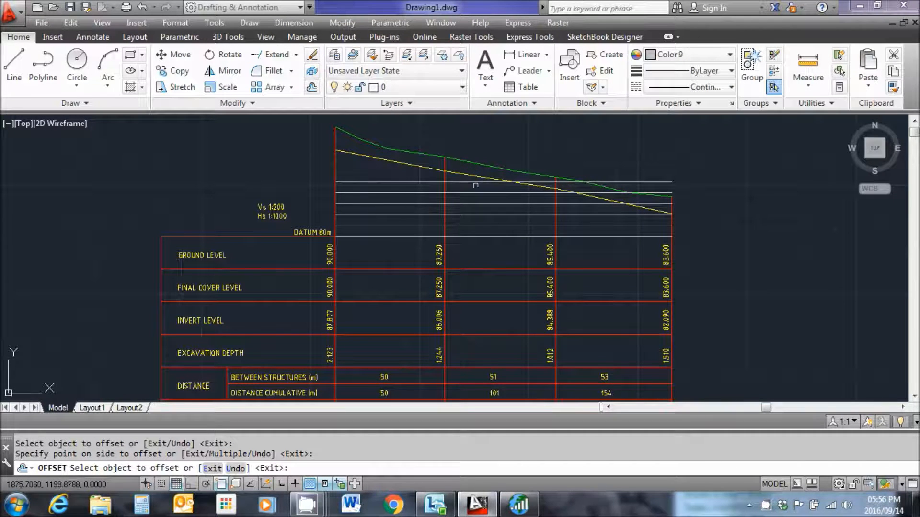
left_click(475, 182)
left_click(481, 173)
left_click(481, 171)
left_click(493, 150)
left_click(495, 160)
left_click(496, 145)
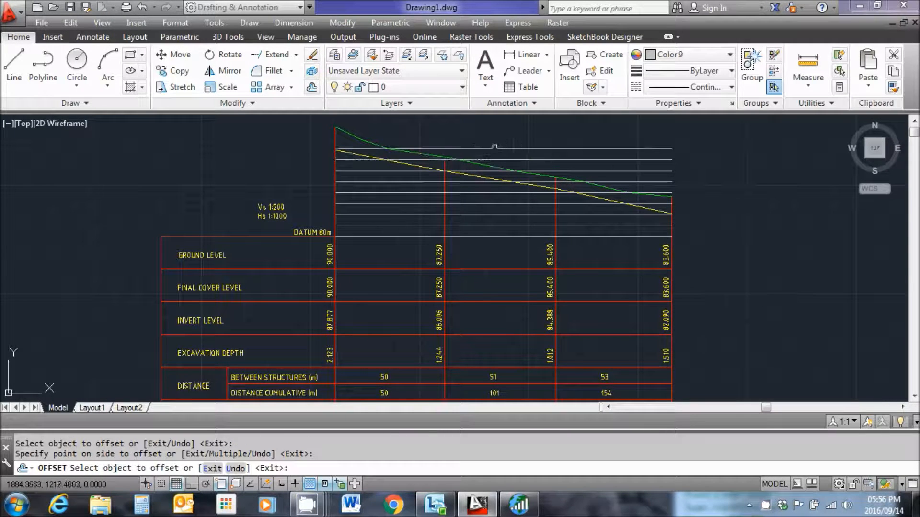
left_click(493, 149)
left_click(496, 140)
left_click(498, 138)
left_click(498, 138)
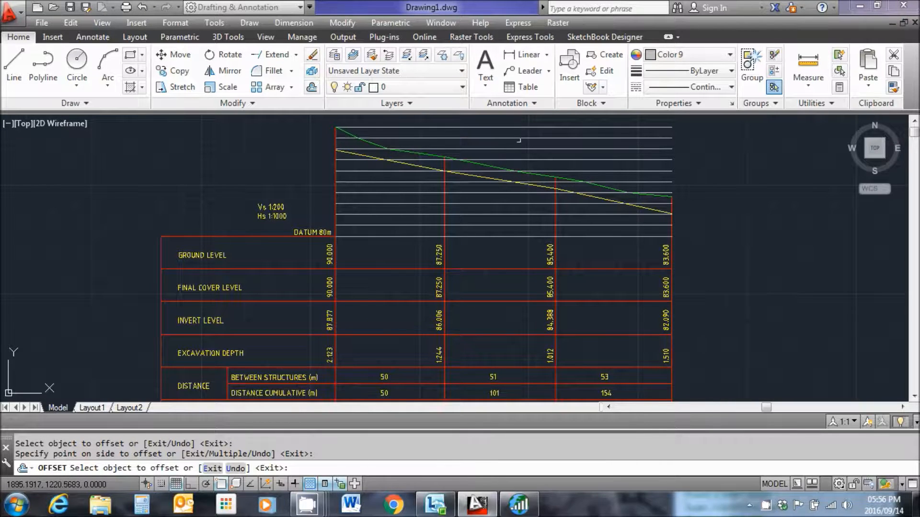
right_click(729, 157)
left_click(750, 163)
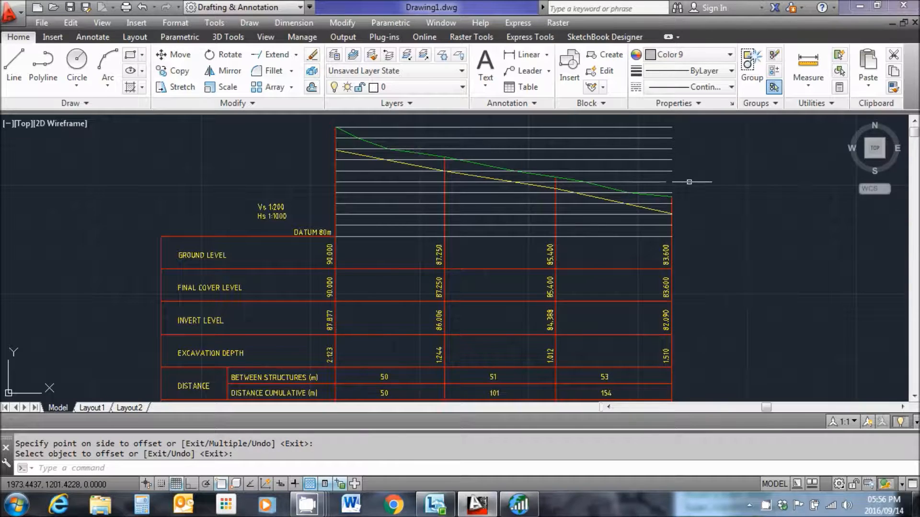
scroll(689, 182, "down", 2)
scroll(672, 250, "up", 2)
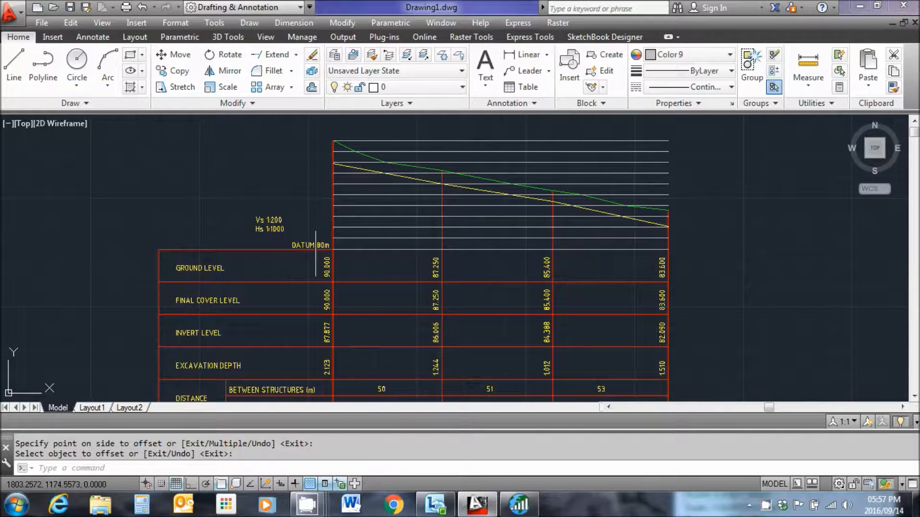
scroll(309, 244, "up", 2)
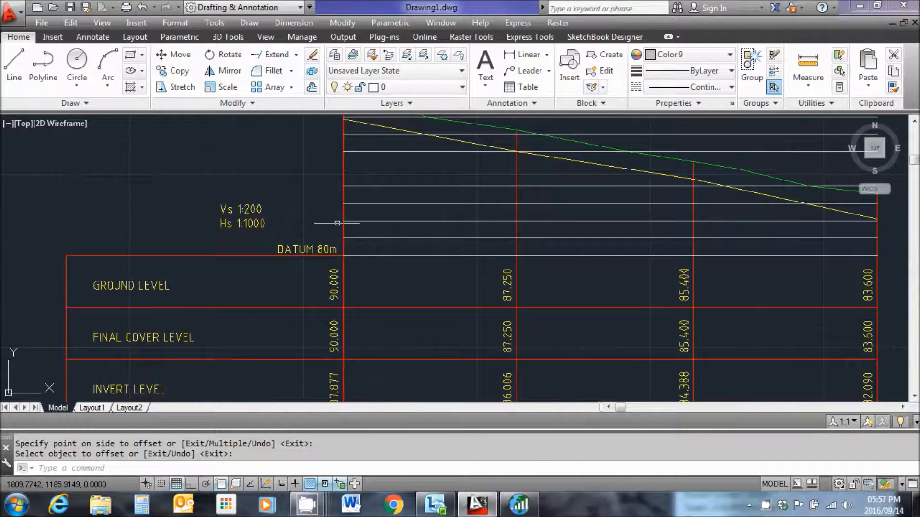
middle_click_drag(311, 235, 318, 278)
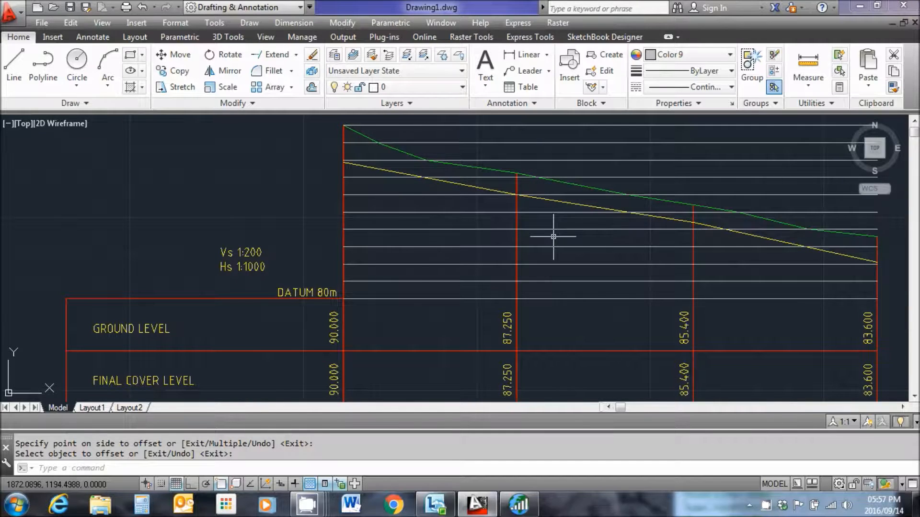
scroll(553, 236, "down", 4)
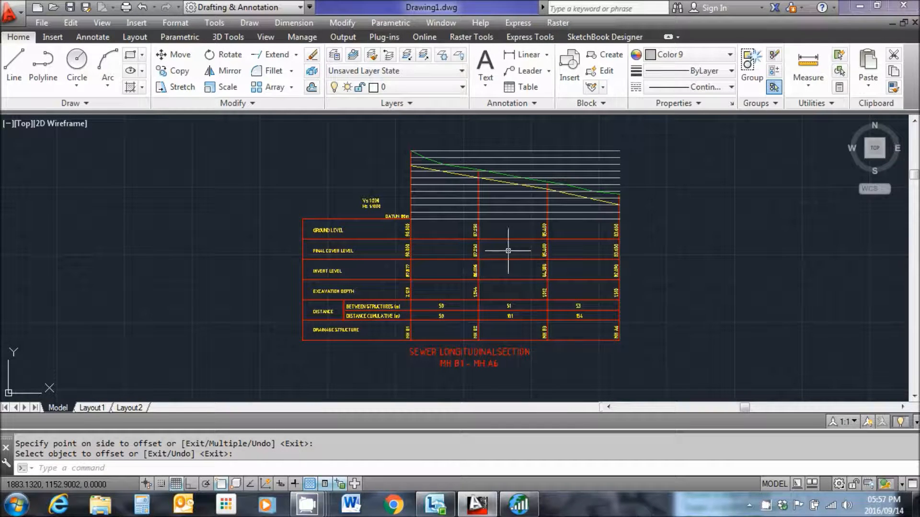
Open the page setup of Layout1 and choose the monochrome.ctb plot style table and the DWG To PDF.pc3 plotter
right_click(95, 407)
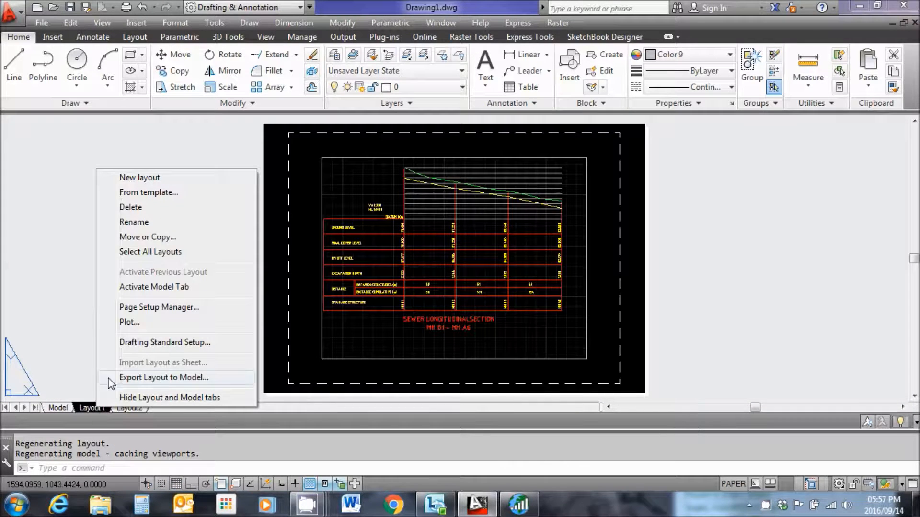
left_click(146, 311)
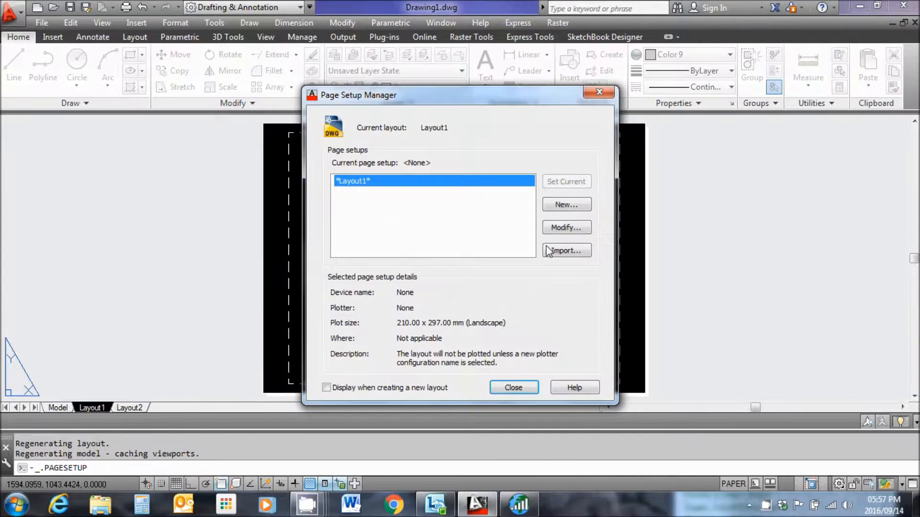
left_click(564, 229)
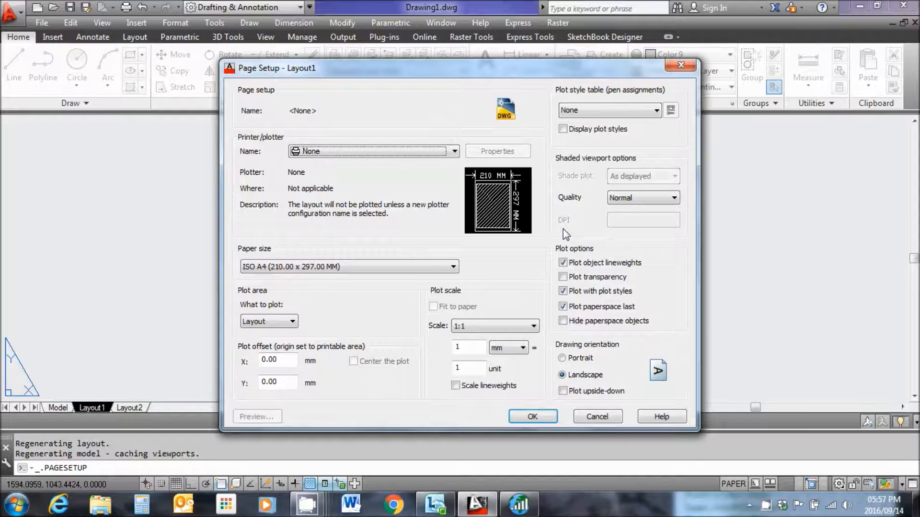
left_click(656, 111)
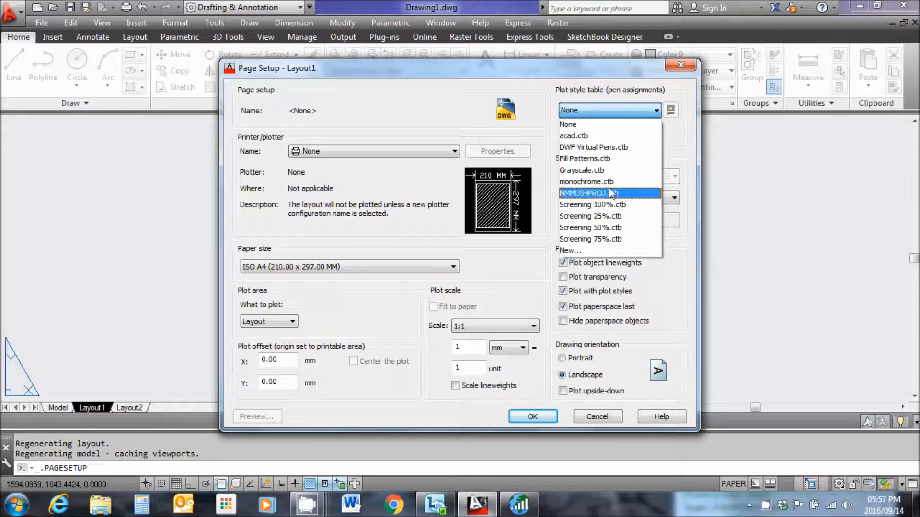
left_click(587, 182)
left_click(455, 151)
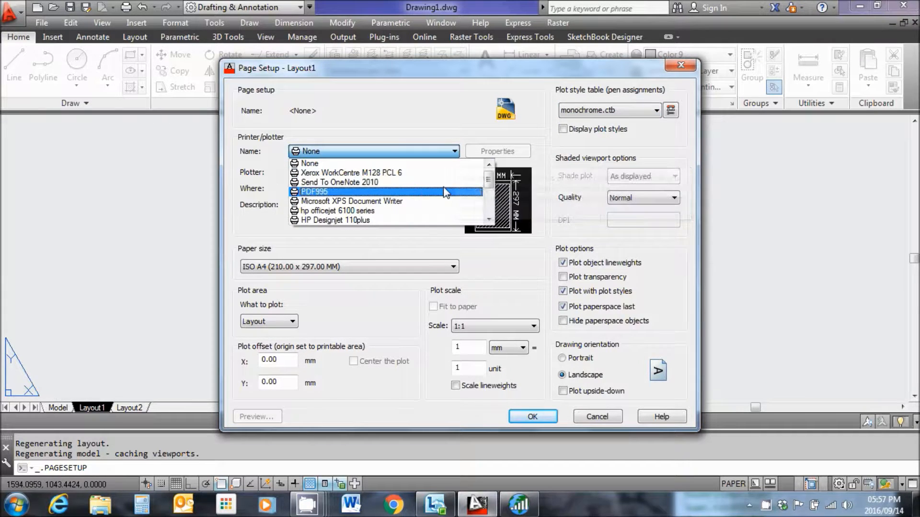
left_click_drag(489, 182, 489, 202)
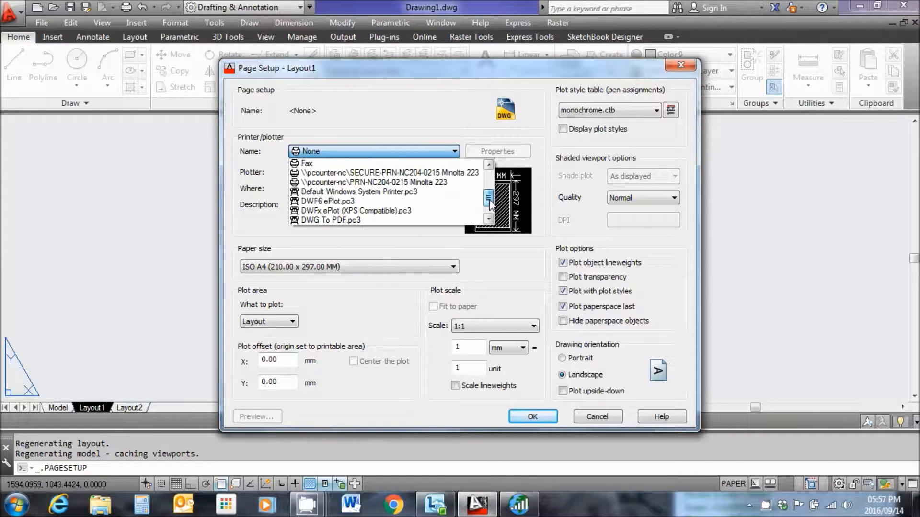
left_click(378, 220)
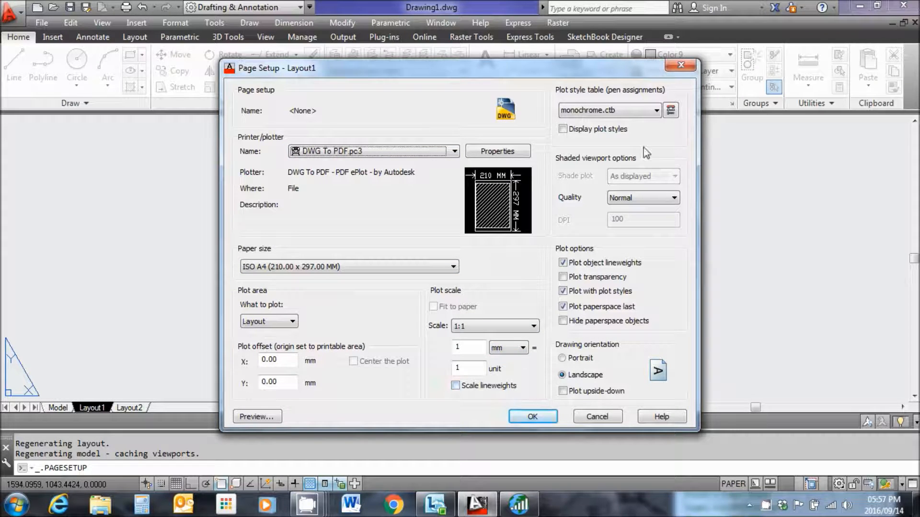
Change the plot style table to NMMUS4PROJ.ctb and apply the page setup to Layout1
left_click(656, 111)
left_click(600, 194)
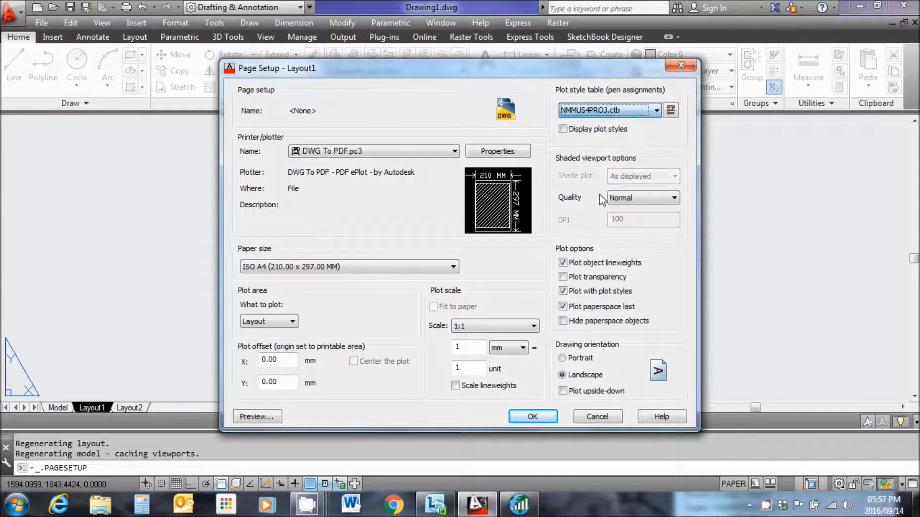
left_click(533, 417)
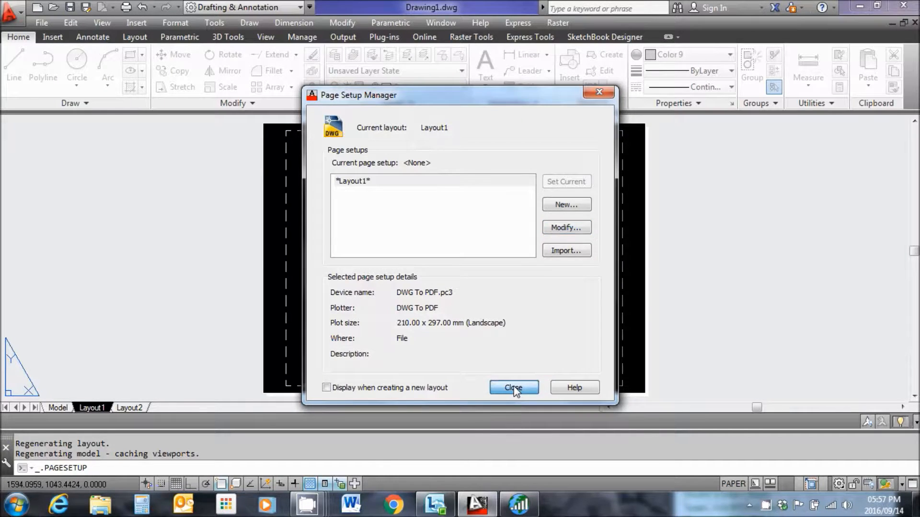
left_click(513, 387)
Stretch the viewport's corners outward so its frame sits just inside the dashed printable area
left_click(584, 159)
left_click(584, 159)
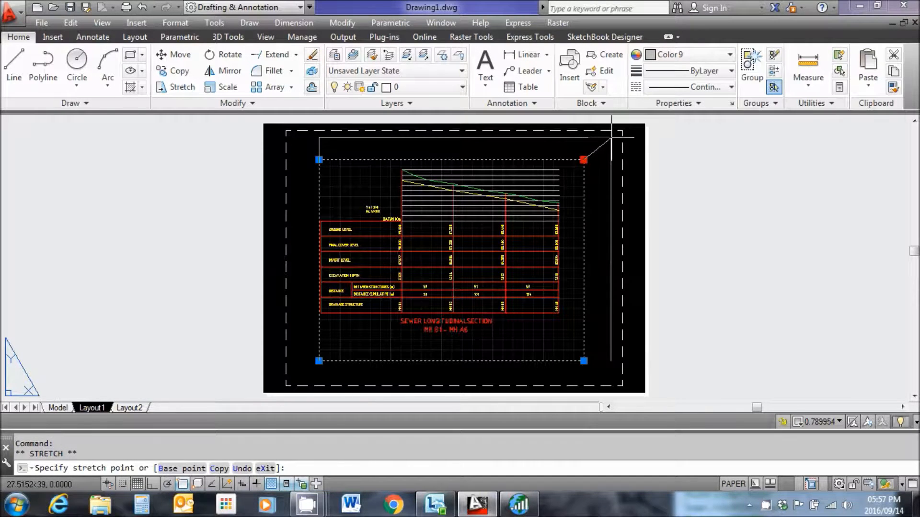
left_click(612, 137)
left_click(319, 138)
left_click(293, 136)
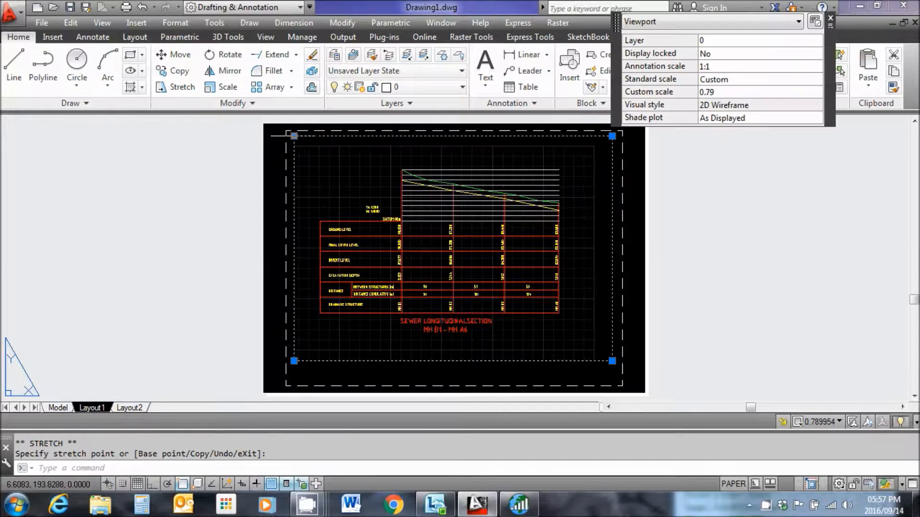
left_click(612, 361)
left_click(616, 382)
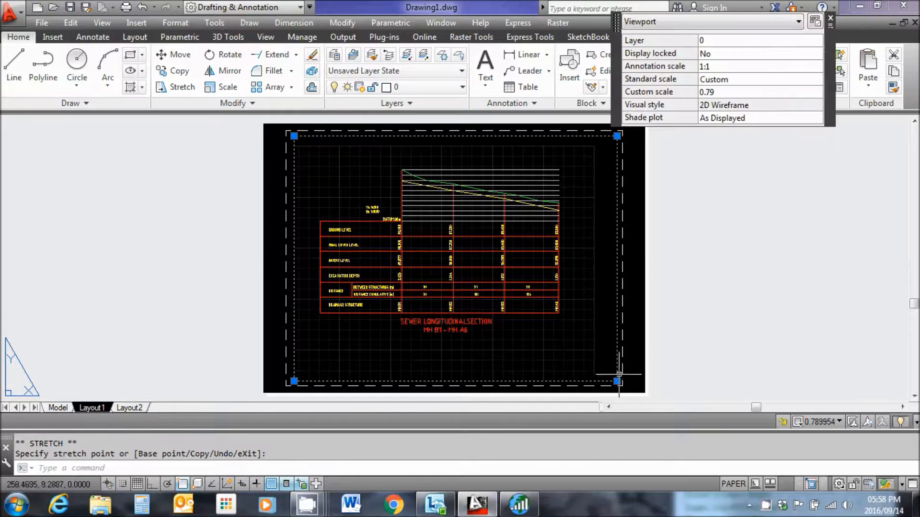
key("Escape")
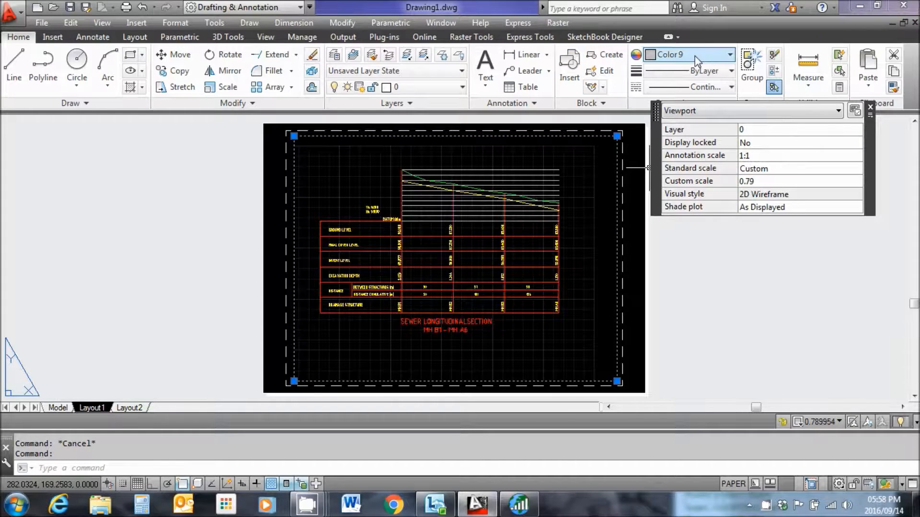
Set the colour of the viewport frame to Blue
left_click(728, 55)
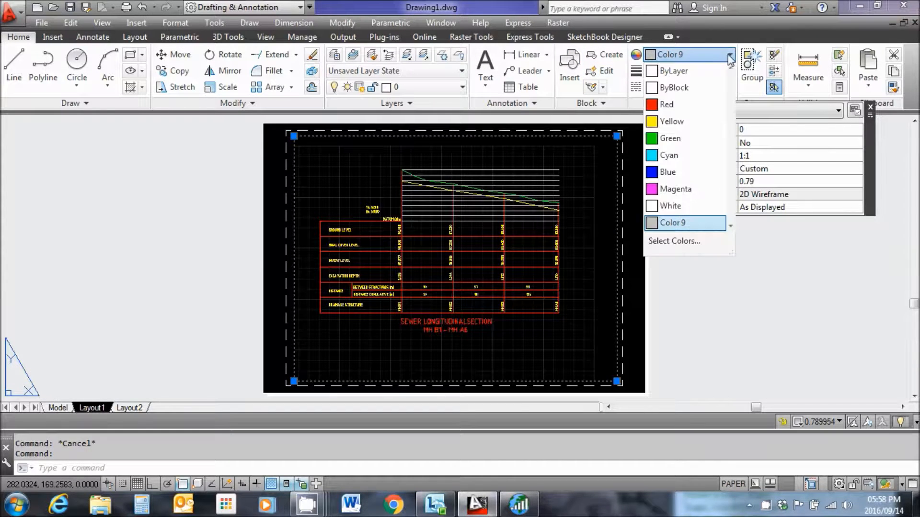
left_click(663, 173)
key("Escape")
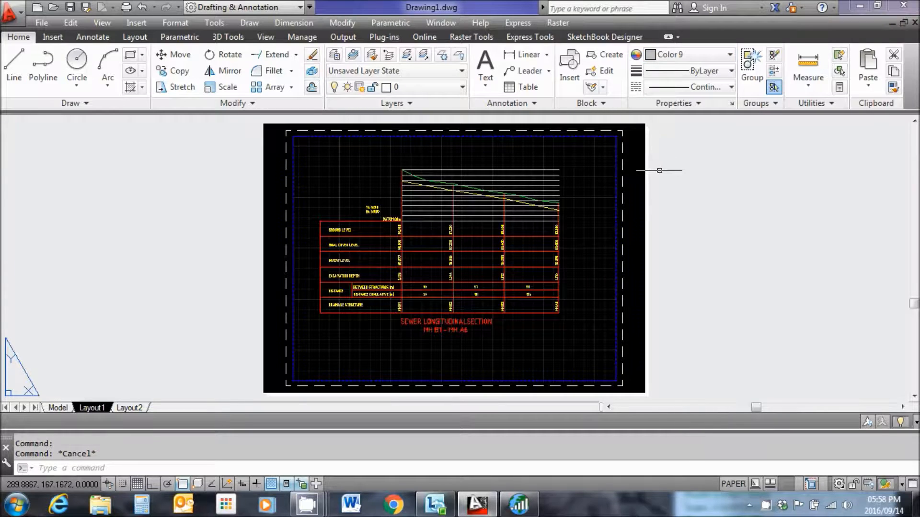
Activate model space inside the viewport
double_click(578, 210)
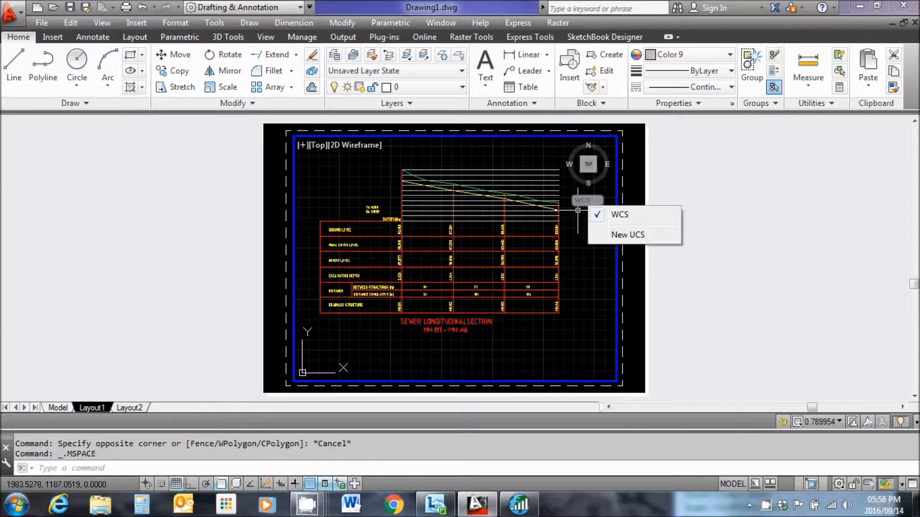
key("Escape")
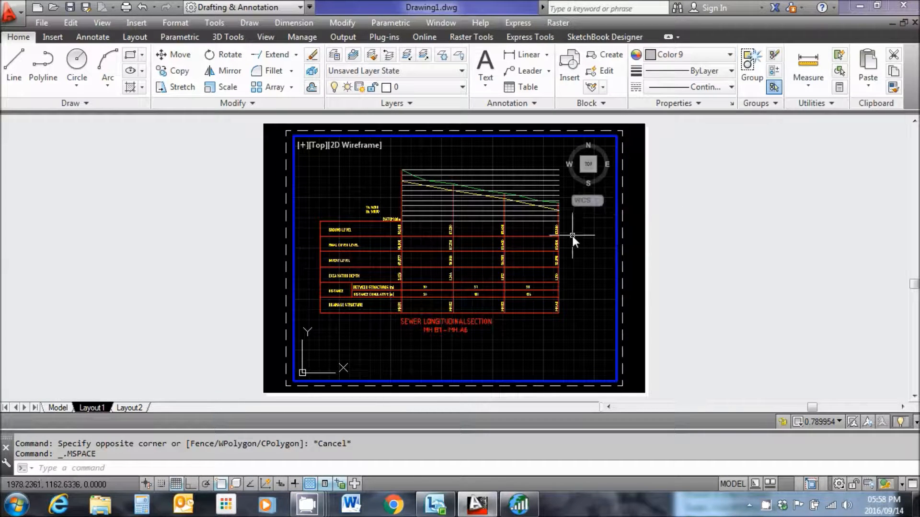
type("s")
key("Return")
key("Return")
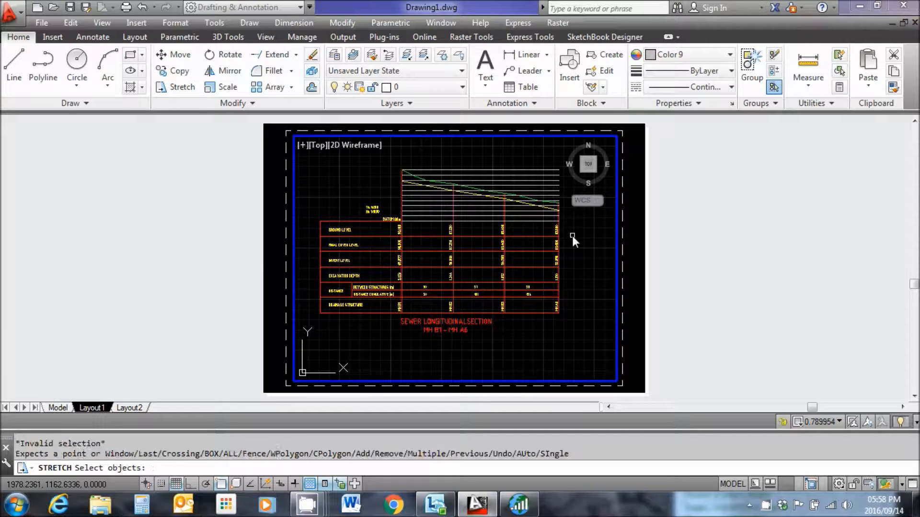
key("Escape")
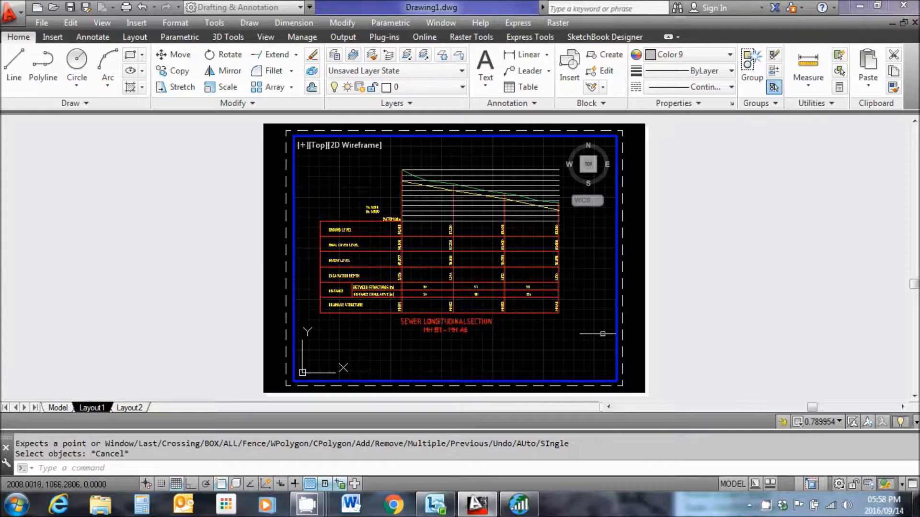
Zoom the viewport to a scale factor of 1xp and shift the section so the whole table fits inside the frame
type("z")
key("Return")
type("s")
key("Return")
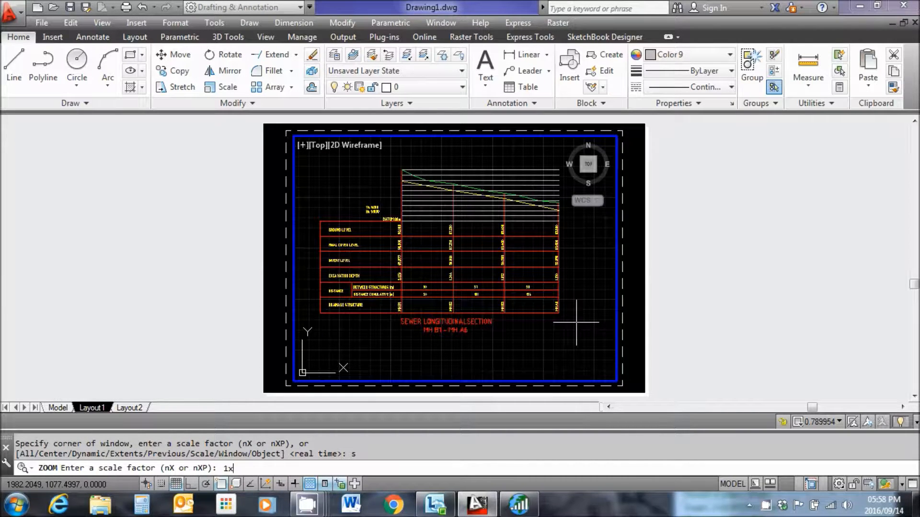
type("1xp")
key("Return")
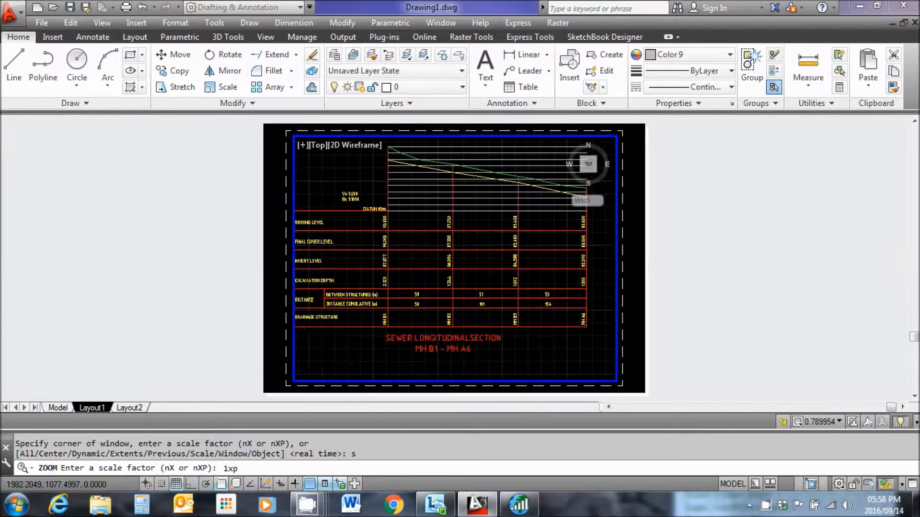
mouse_move(519, 314)
middle_mouse_down()
mouse_move(523, 323)
mouse_move(541, 317)
middle_mouse_up()
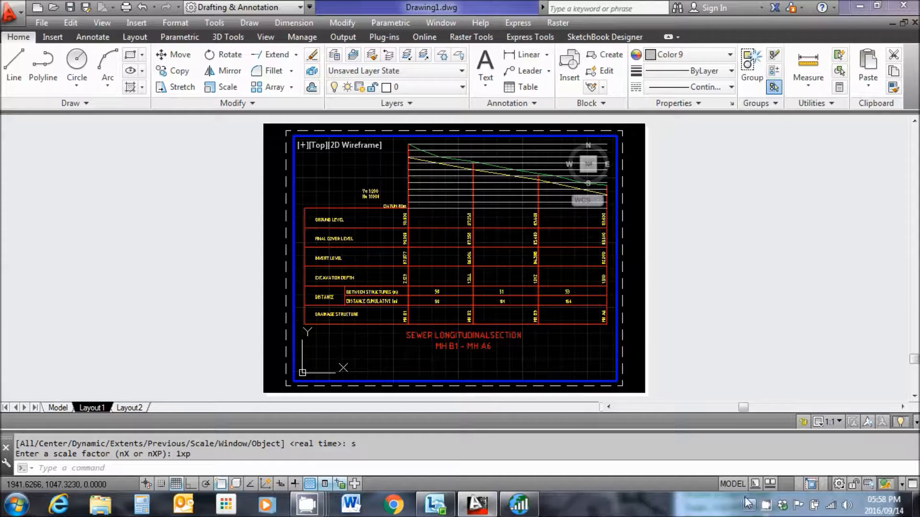
Return to paper space and set Display locked to Yes for the viewport
left_click(733, 483)
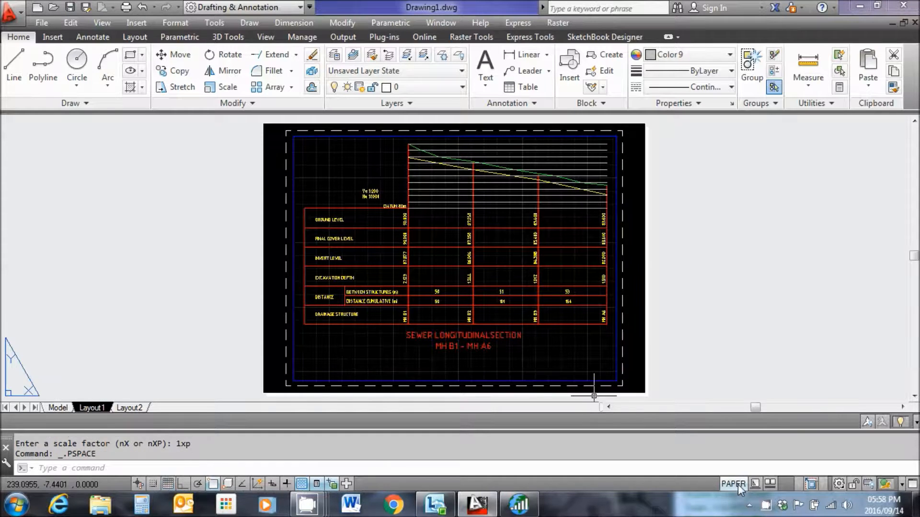
left_click(617, 332)
left_click(780, 230)
left_click(860, 228)
left_click(831, 240)
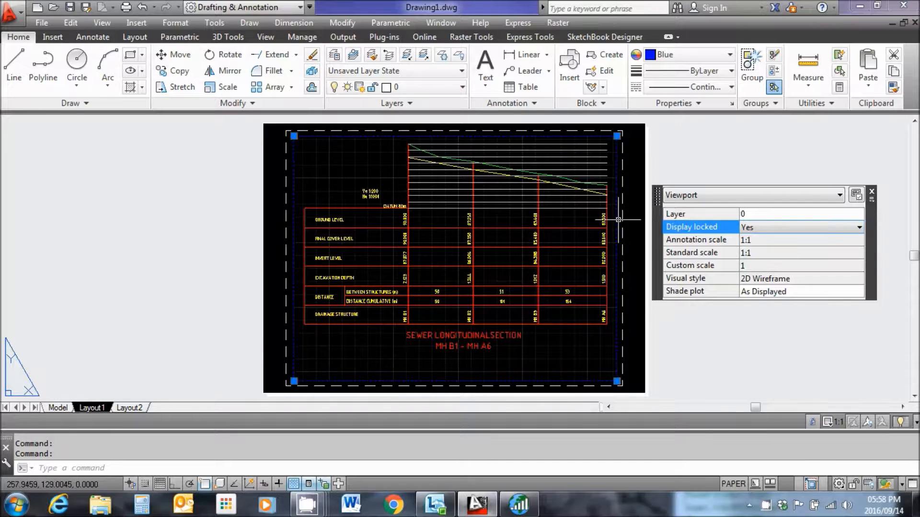
Check the plotted distance between MH B1 and MH B2 with a temporary line along the distance row's upper edge, and erase the line
key("Escape")
scroll(444, 276, "up", 2)
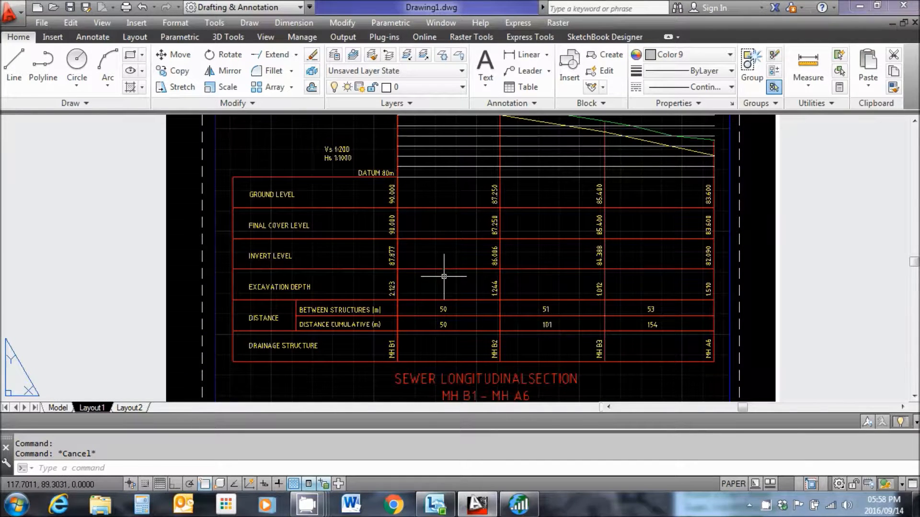
middle_click_drag(444, 276, 429, 251)
left_click(14, 62)
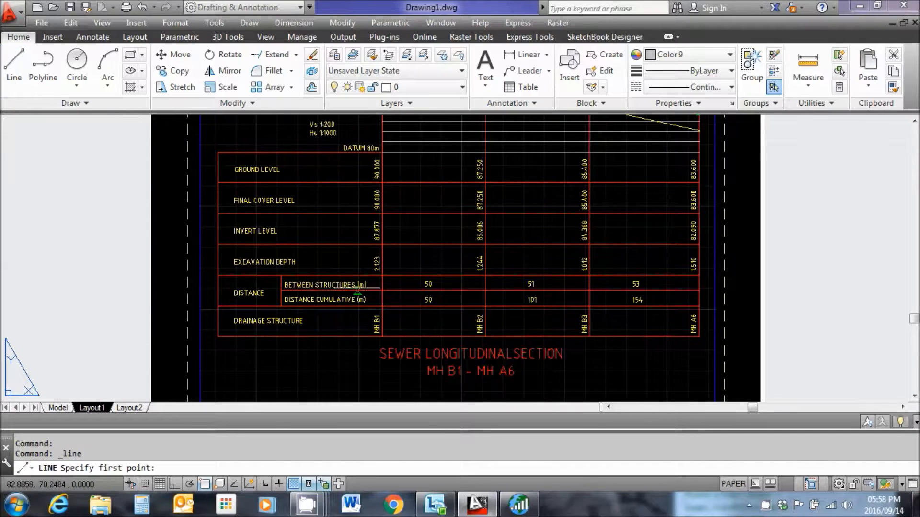
left_click(382, 275)
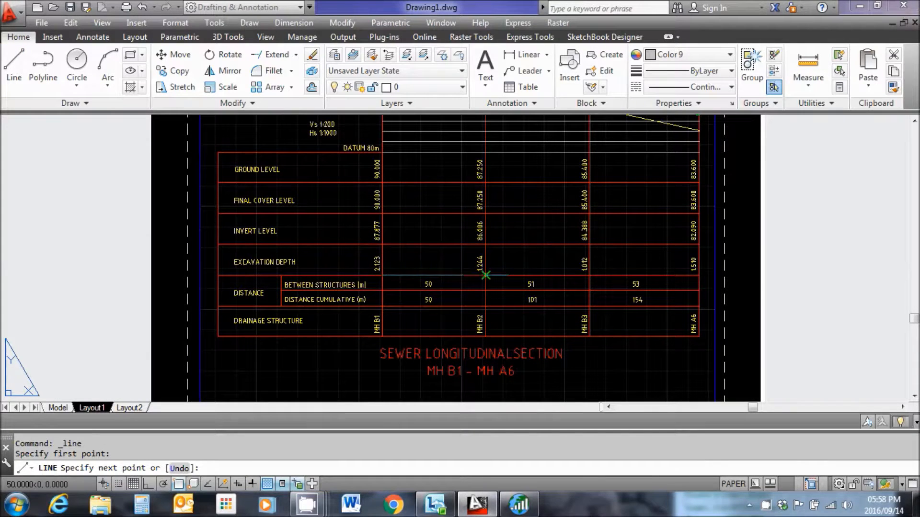
left_click(485, 275)
key("Escape")
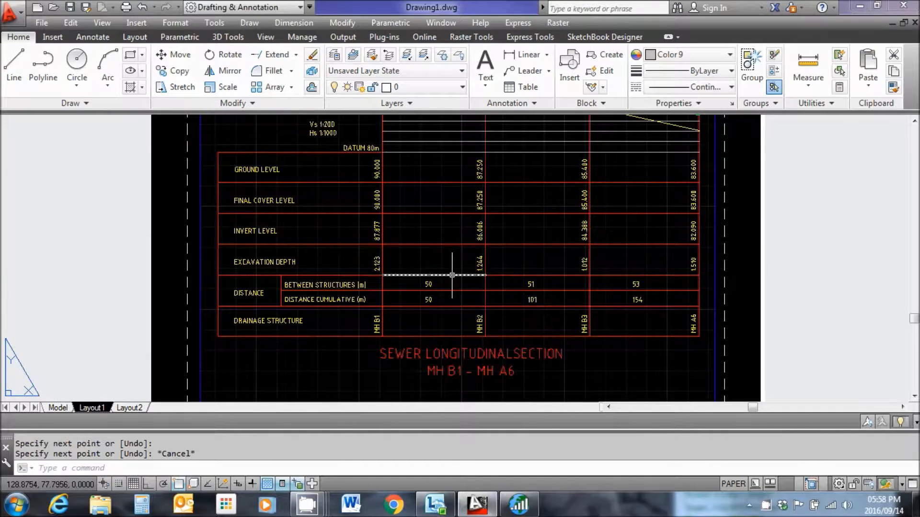
left_click(451, 275)
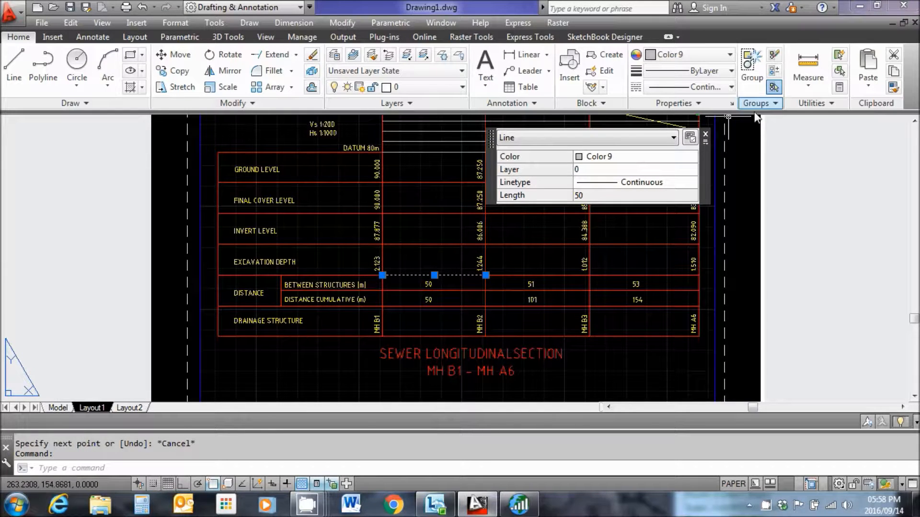
key("Escape")
middle_click_drag(529, 159, 535, 194)
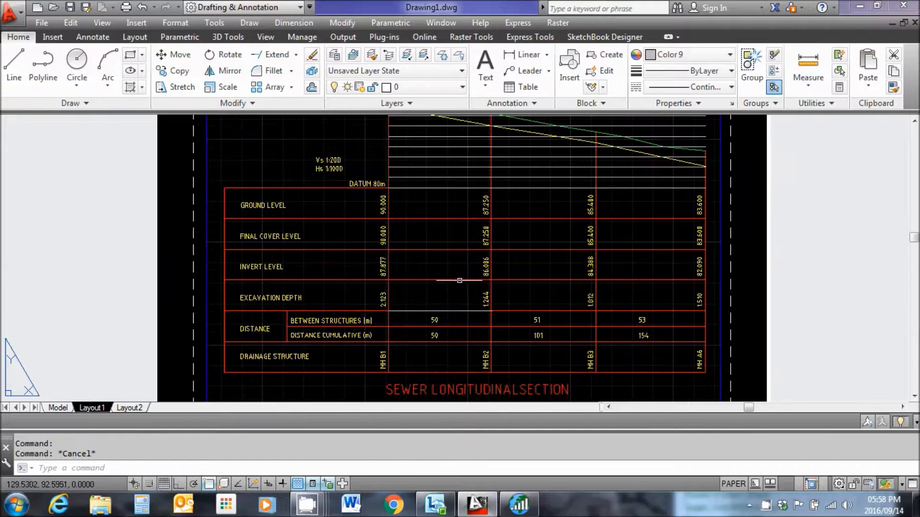
left_click(455, 310)
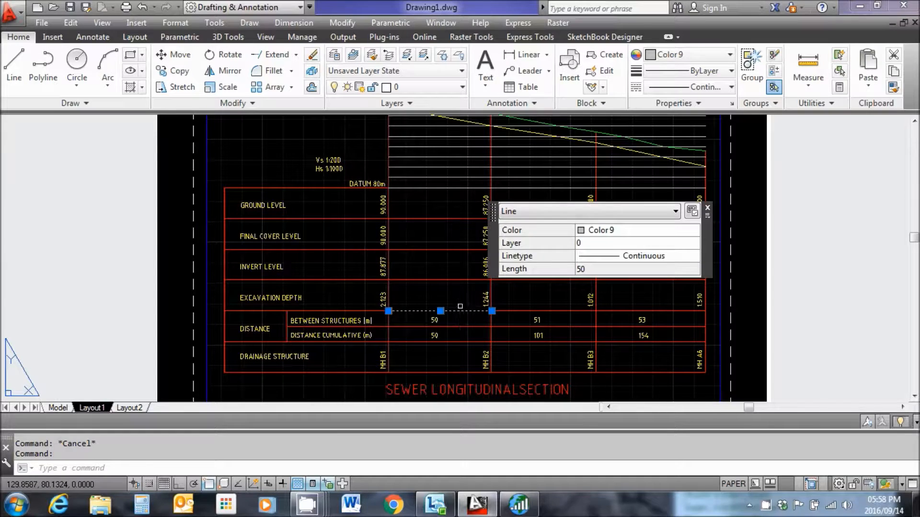
key("Delete")
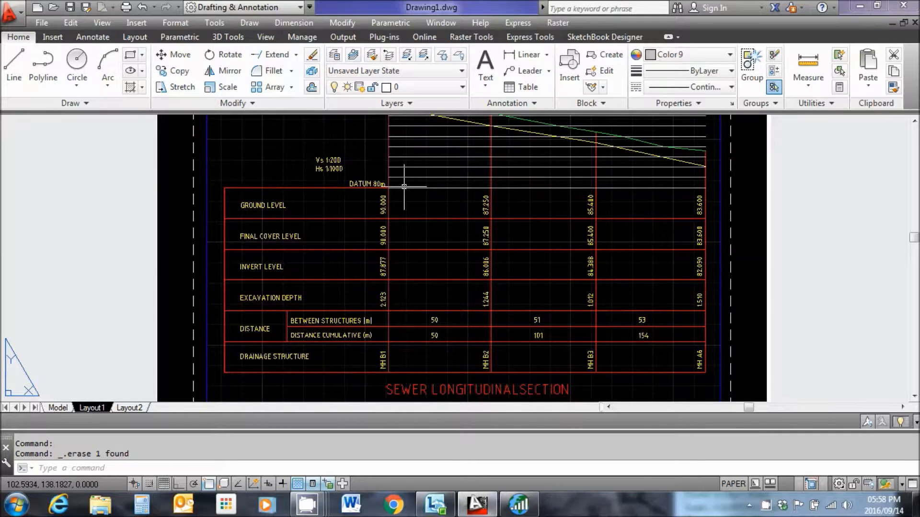
Check the plotted spacing between the datum and the first level line above it with a temporary vertical line, and erase the line
middle_click_drag(407, 184, 404, 226)
scroll(404, 220, "up", 4)
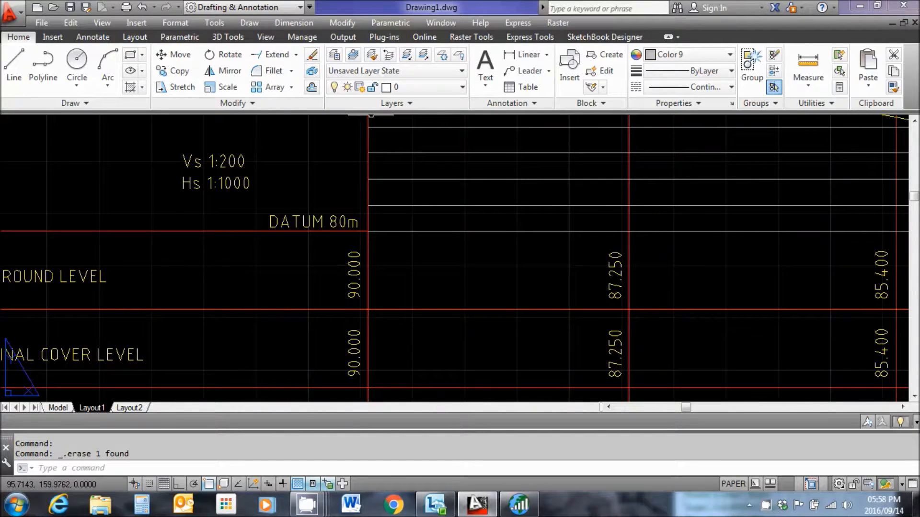
left_click(13, 64)
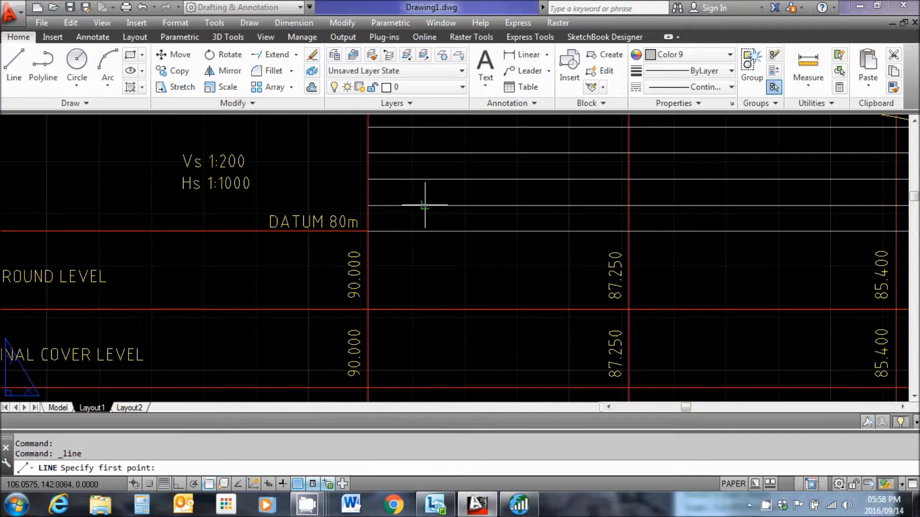
left_click(425, 205)
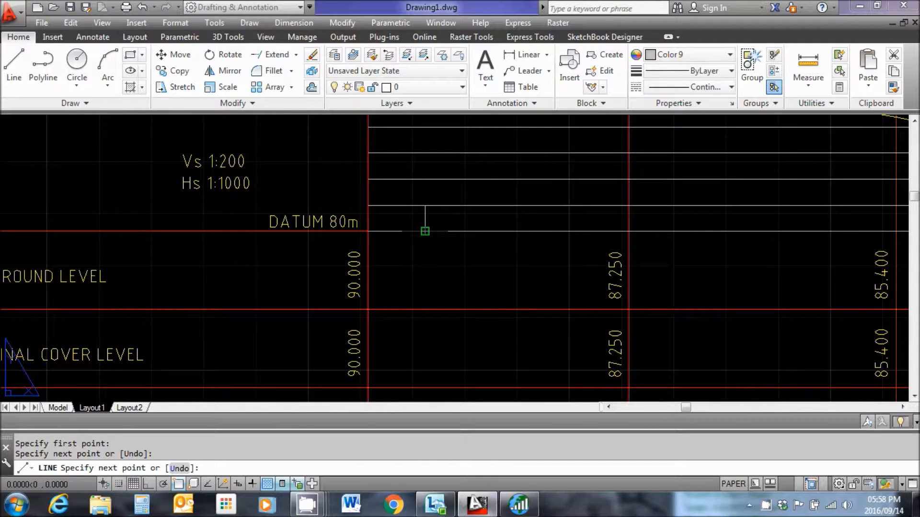
left_click(425, 231)
key("Escape")
left_click(423, 217)
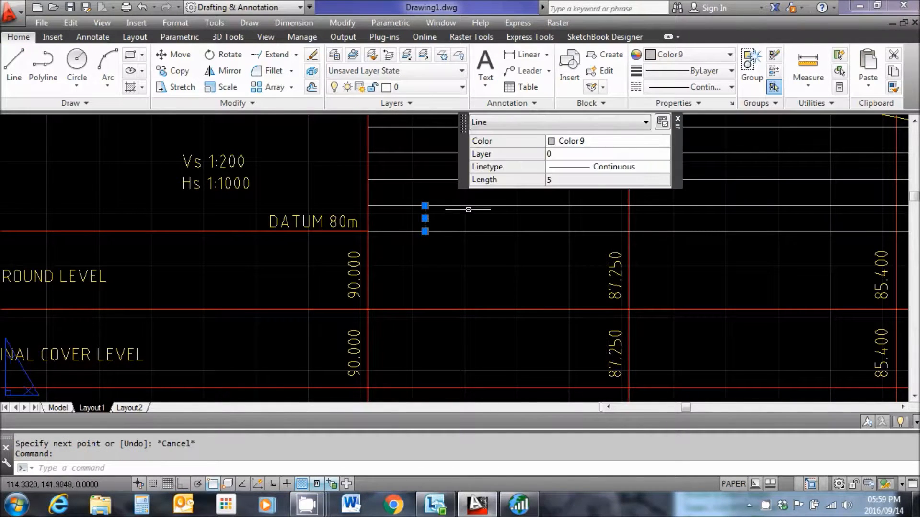
left_click(677, 119)
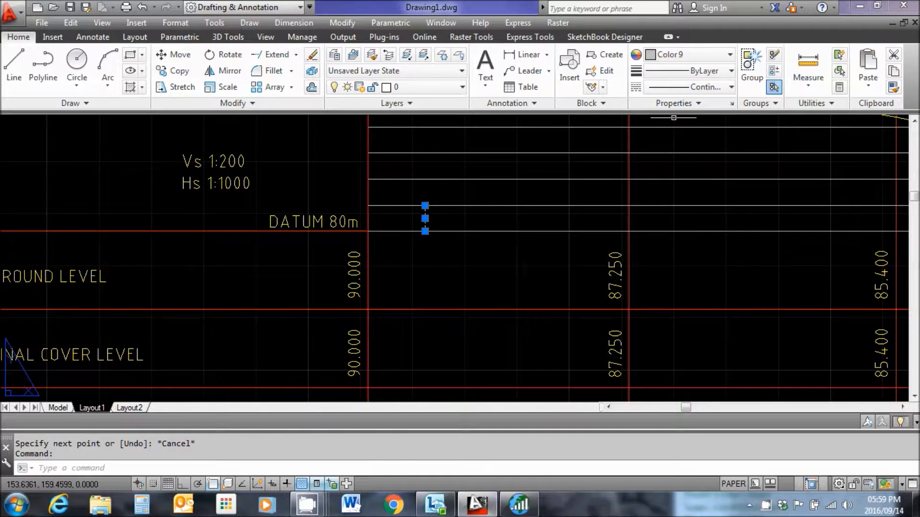
key("Escape")
left_click(427, 213)
left_click(415, 213)
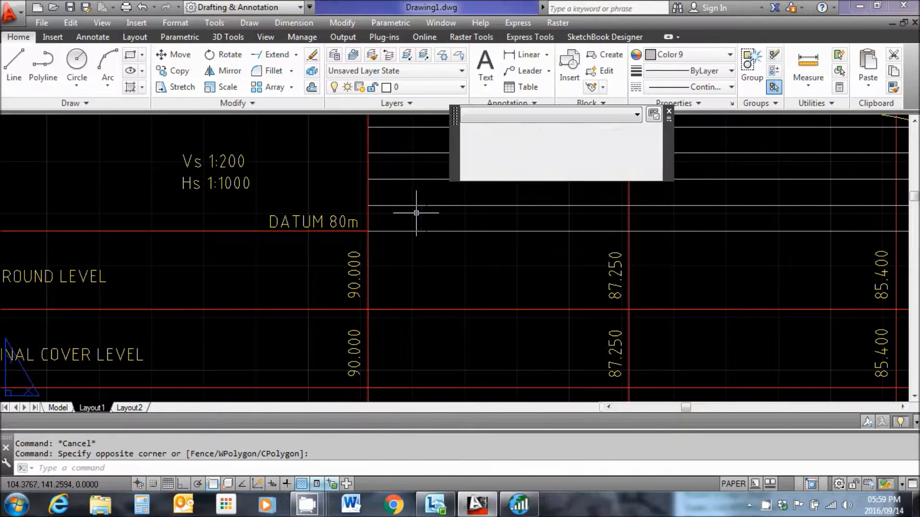
Activate model space in the viewport, erase the grey line lying on the datum, and return to paper space
double_click(435, 240)
left_click(437, 230)
key("Delete")
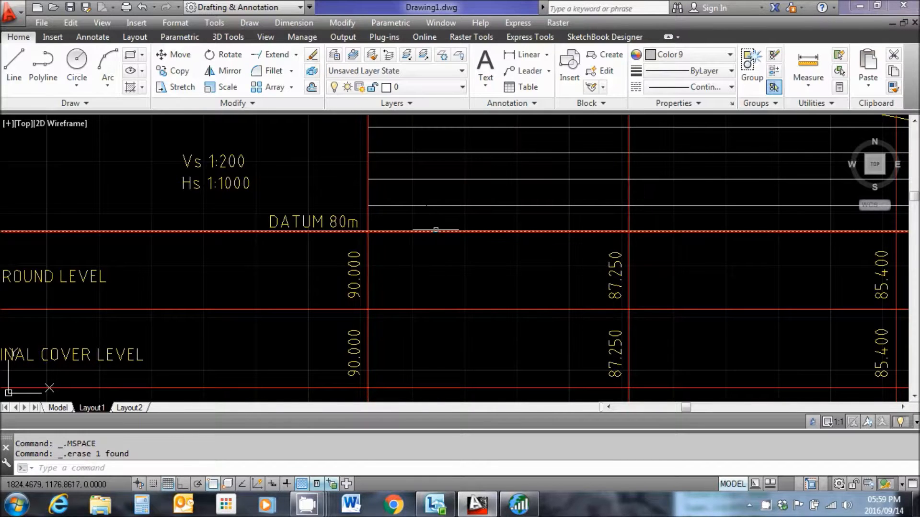
key("Escape")
left_click(737, 484)
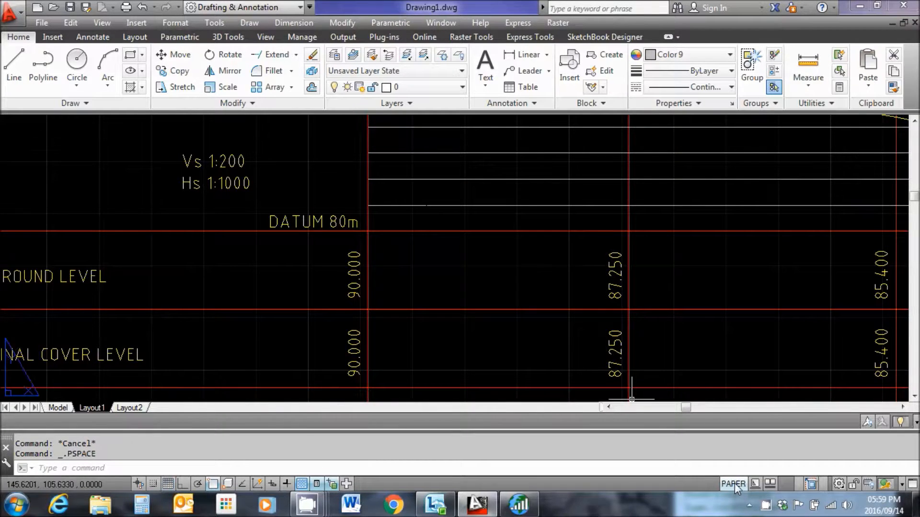
scroll(644, 331, "down", 4)
middle_click_drag(643, 330, 513, 252)
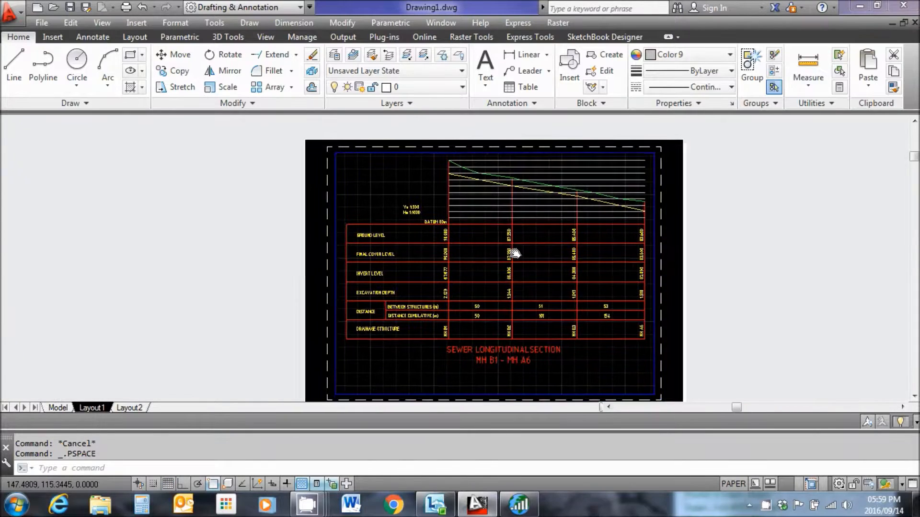
middle_click_drag(512, 298, 484, 281)
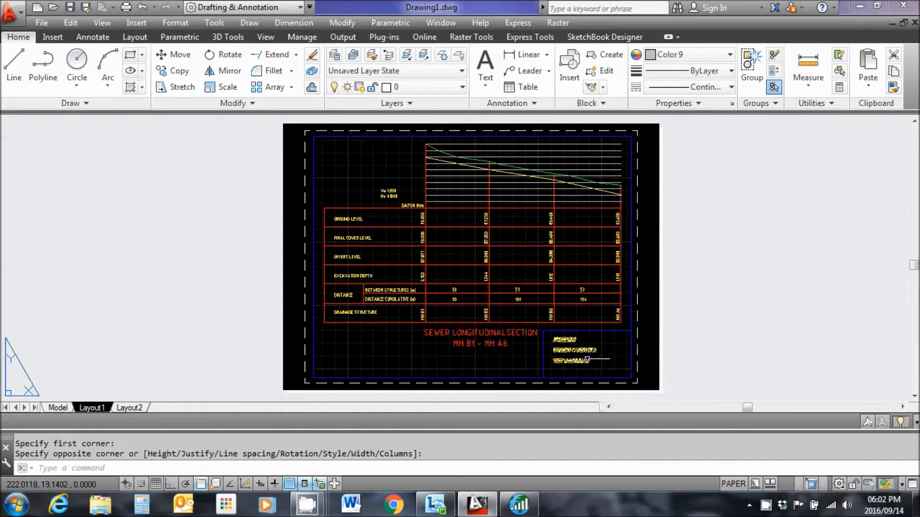
Preview the Layout1 plot and examine the longitudinal section, its table and the title block
left_click(128, 8)
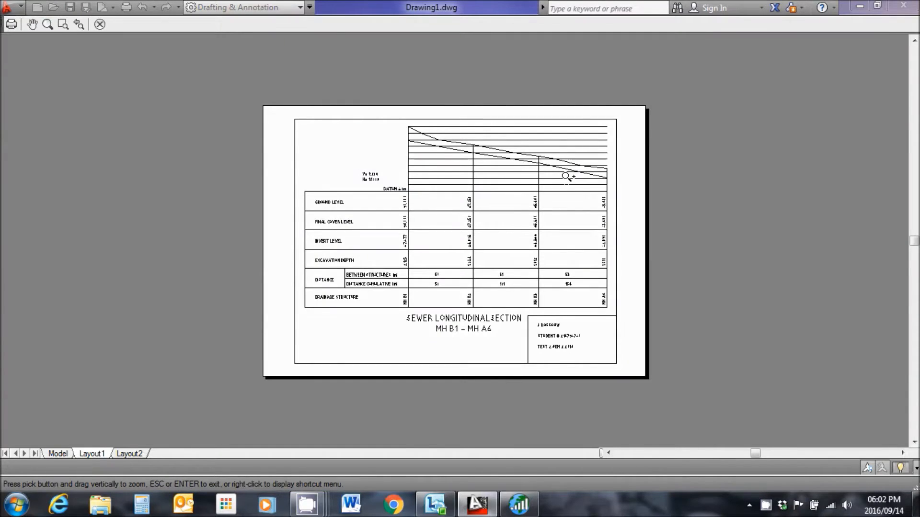
scroll(567, 174, "up", 3)
scroll(564, 184, "down", 3)
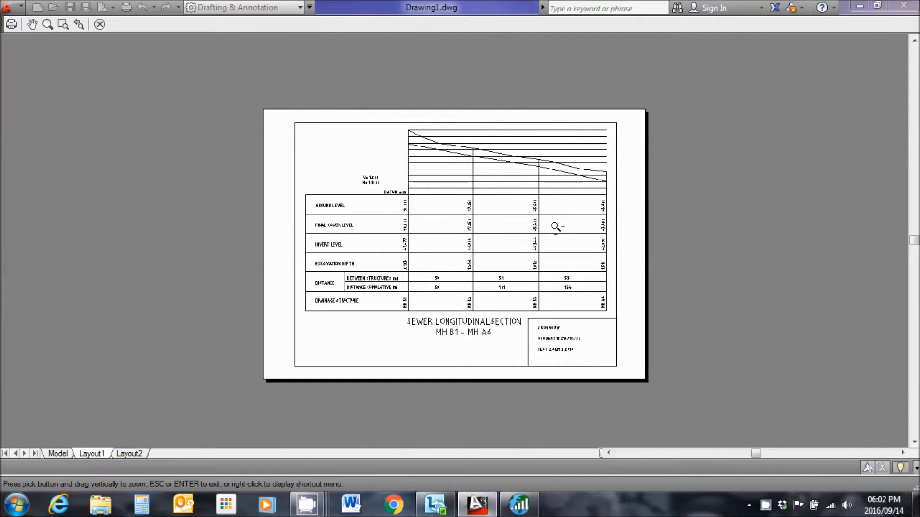
scroll(555, 227, "up", 2)
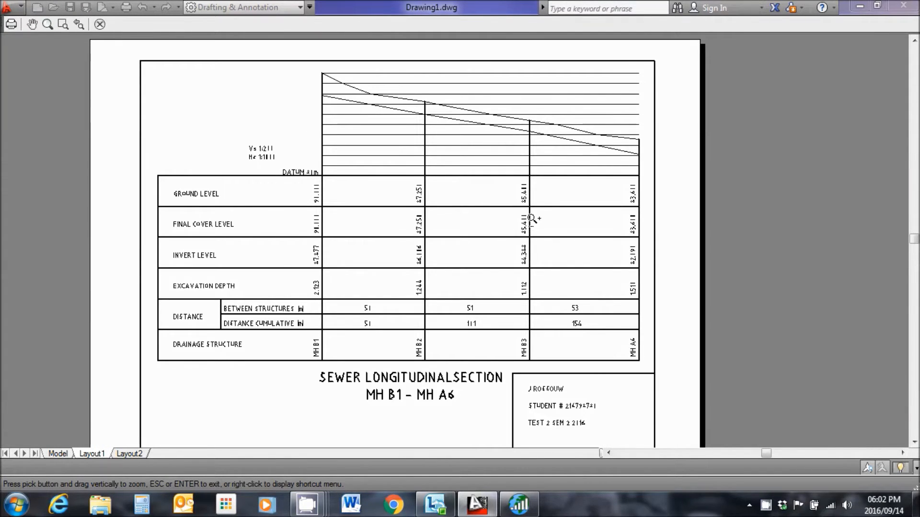